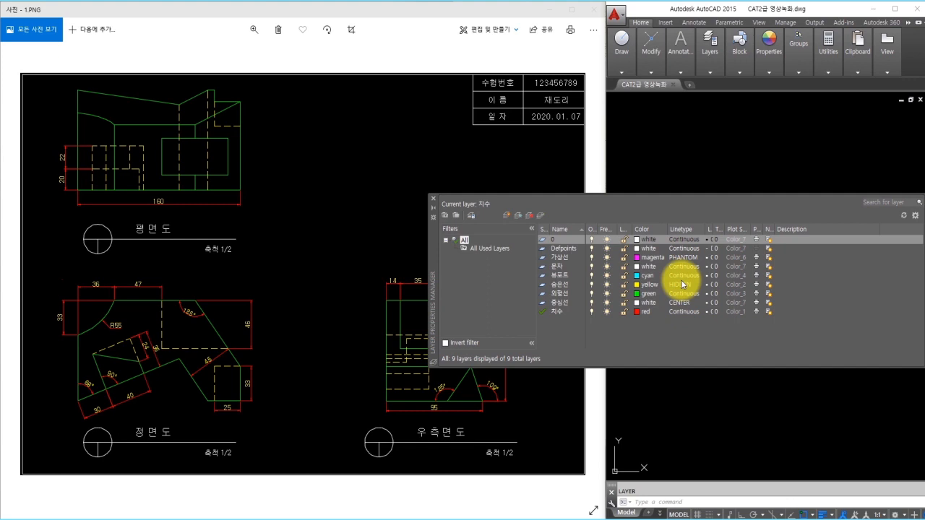
Step: Modify the ISO-25 dimension style: set text alignment to ISO standard and center marks to None
left_click(435, 205)
left_click(737, 285)
type("d")
key("Return")
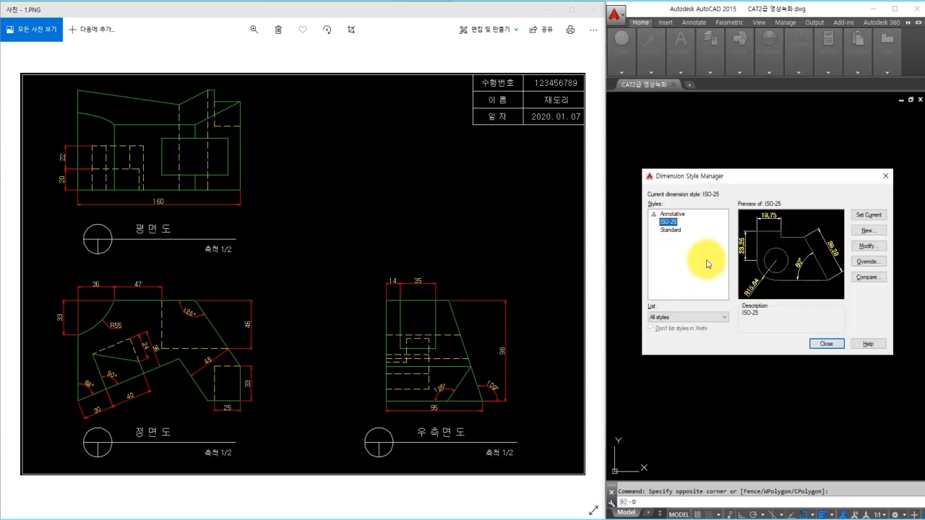
left_click(872, 249)
left_click(665, 157)
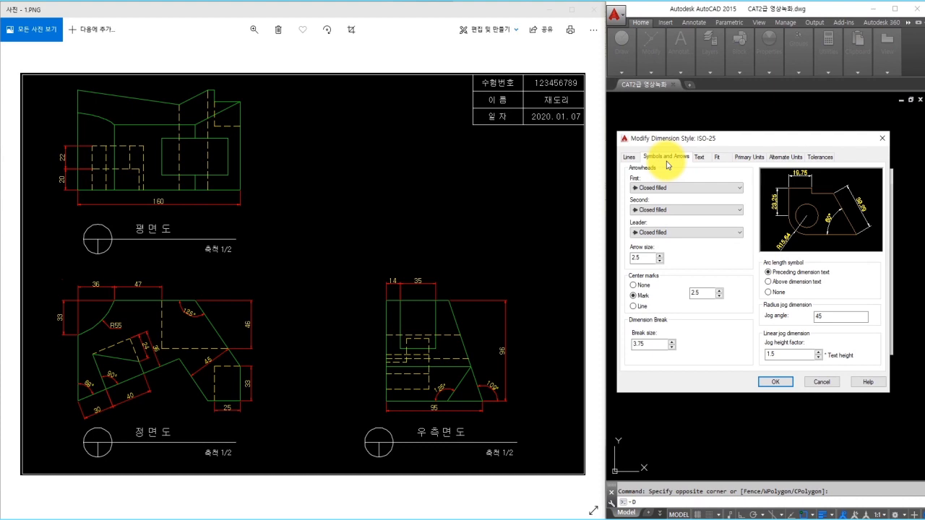
left_click(698, 157)
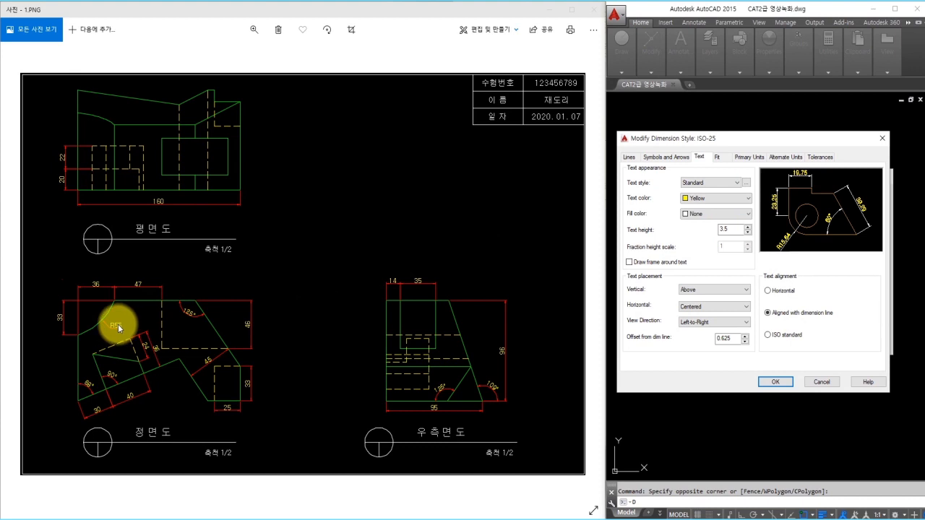
left_click(767, 335)
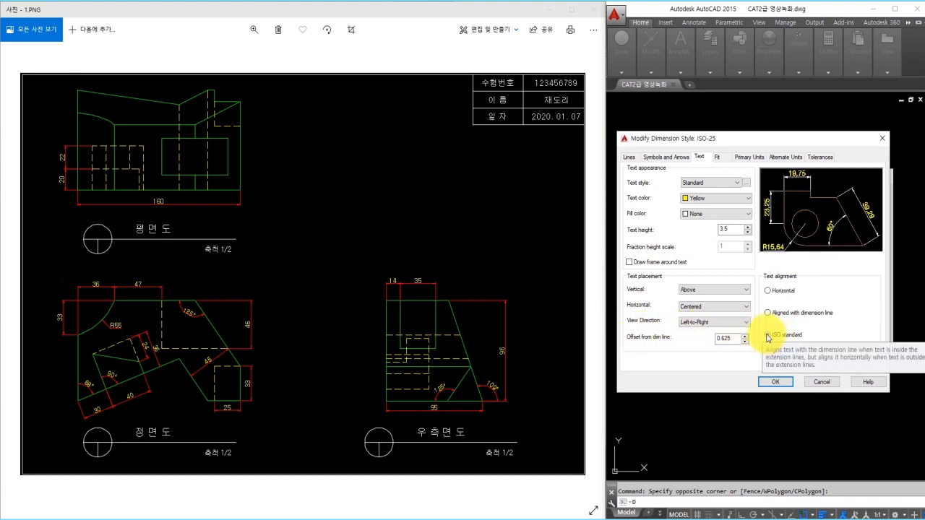
left_click(723, 158)
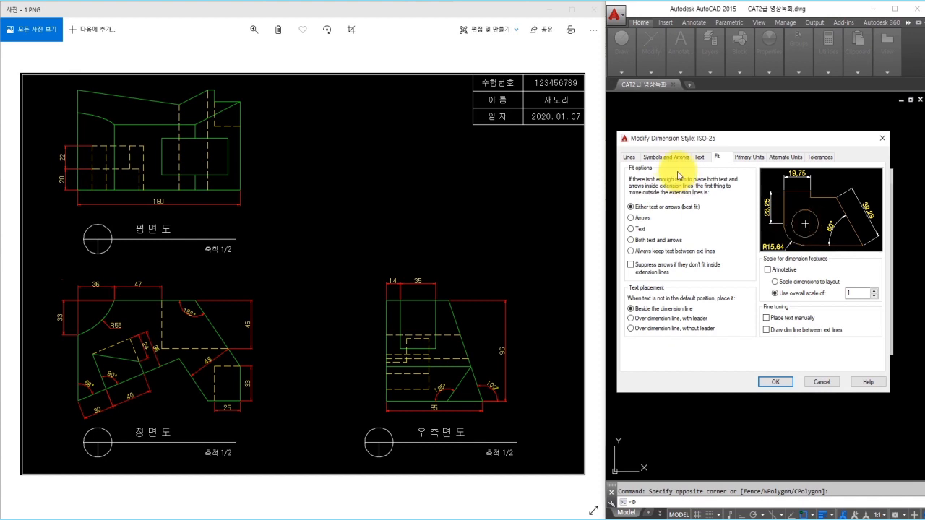
left_click(668, 162)
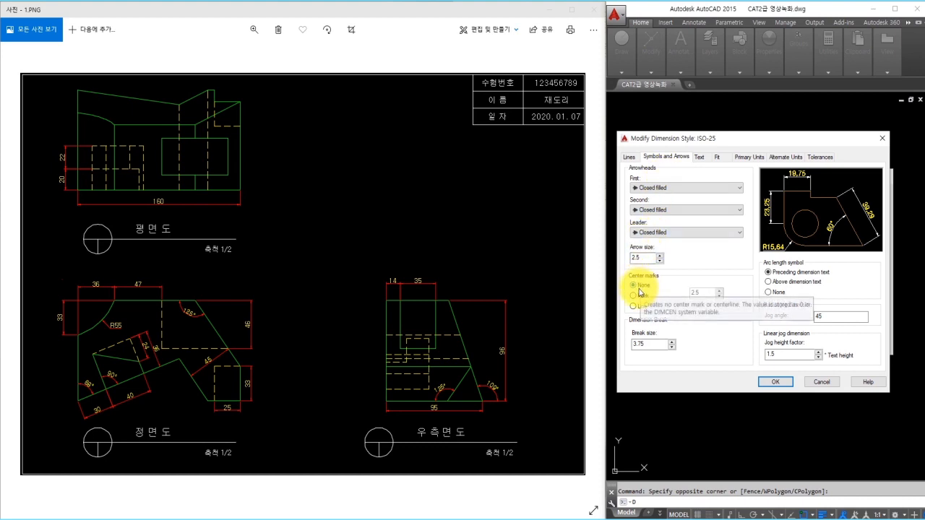
left_click(767, 385)
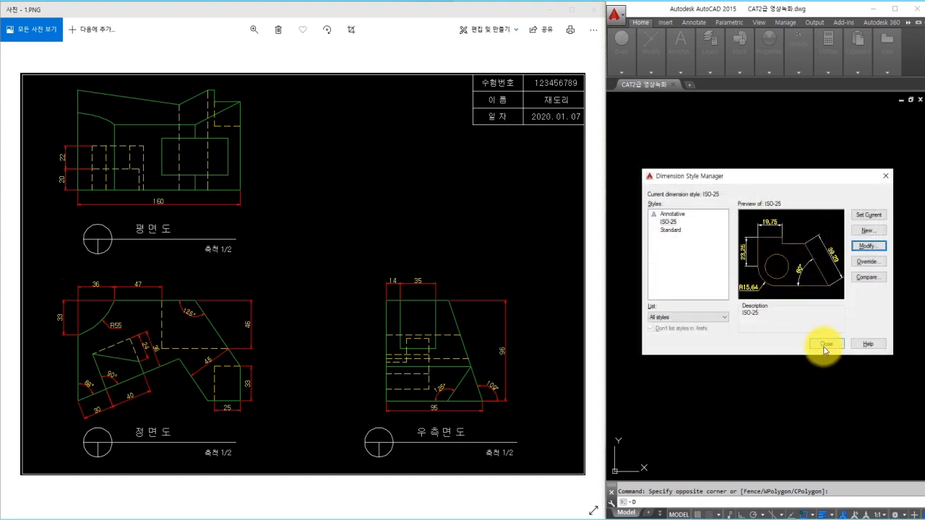
left_click(825, 345)
Step: Check the font settings of the Standard text style
type("s")
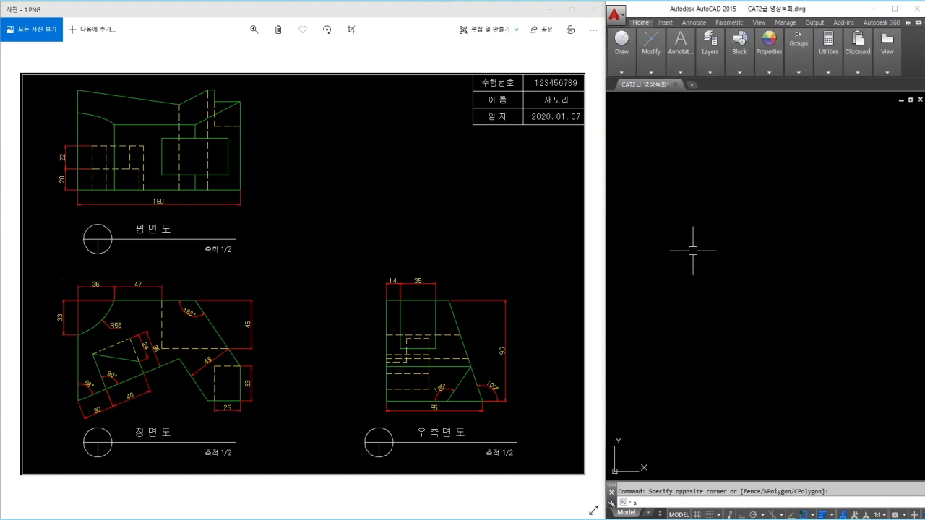
type("t")
key("Return")
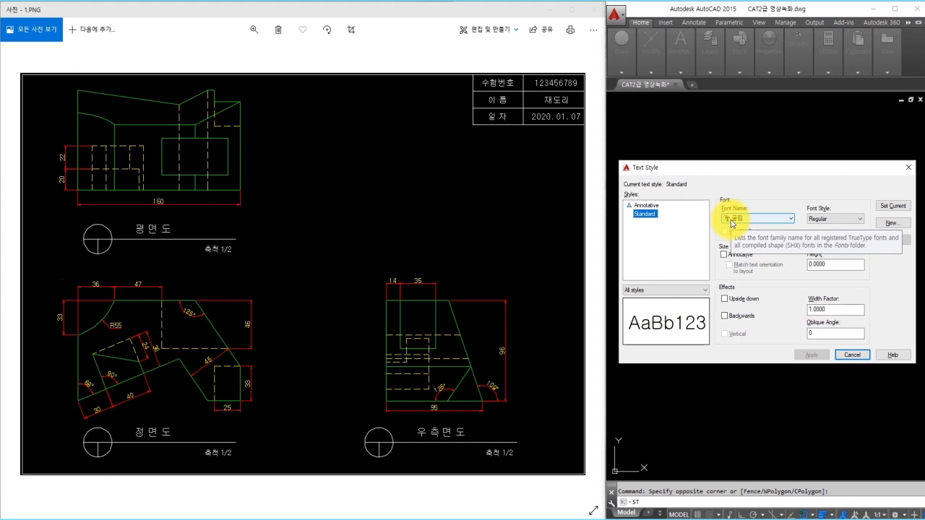
key("Escape")
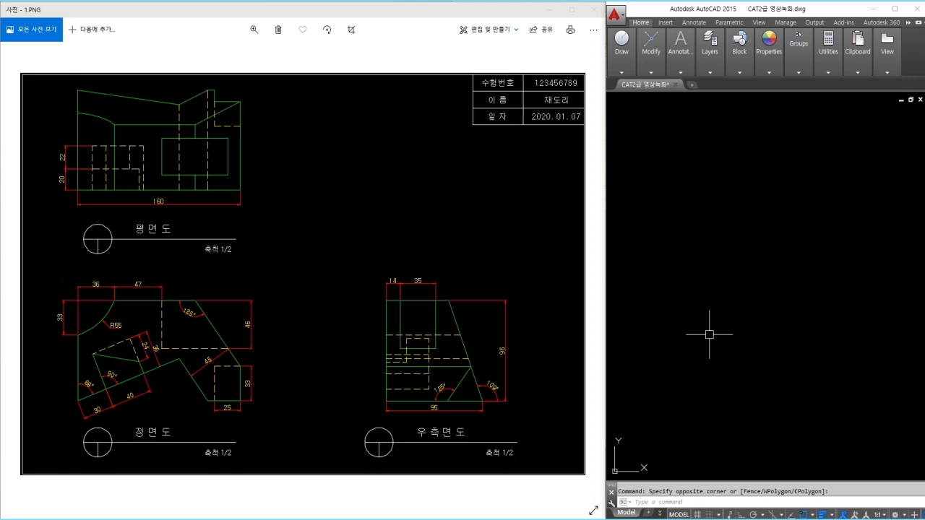
Step: Make the green 외형선 layer the current layer
left_click(710, 43)
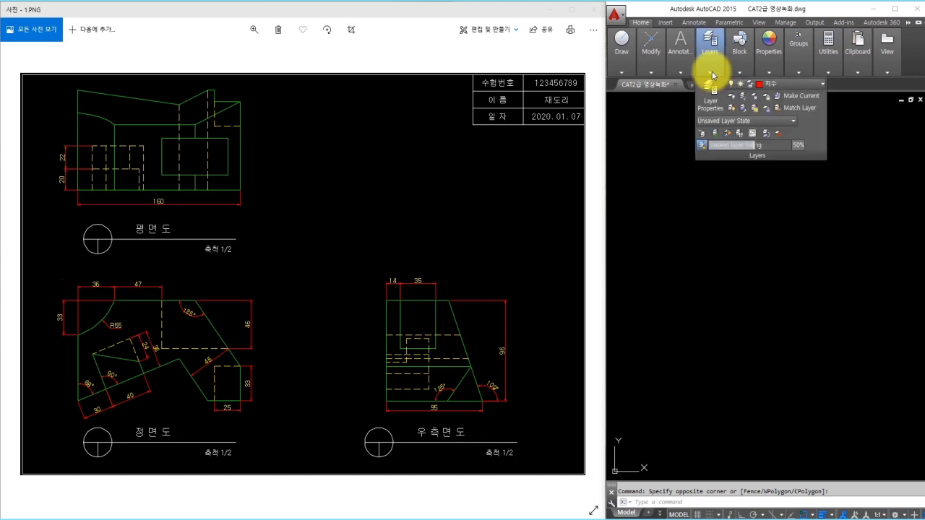
left_click(782, 83)
left_click(778, 167)
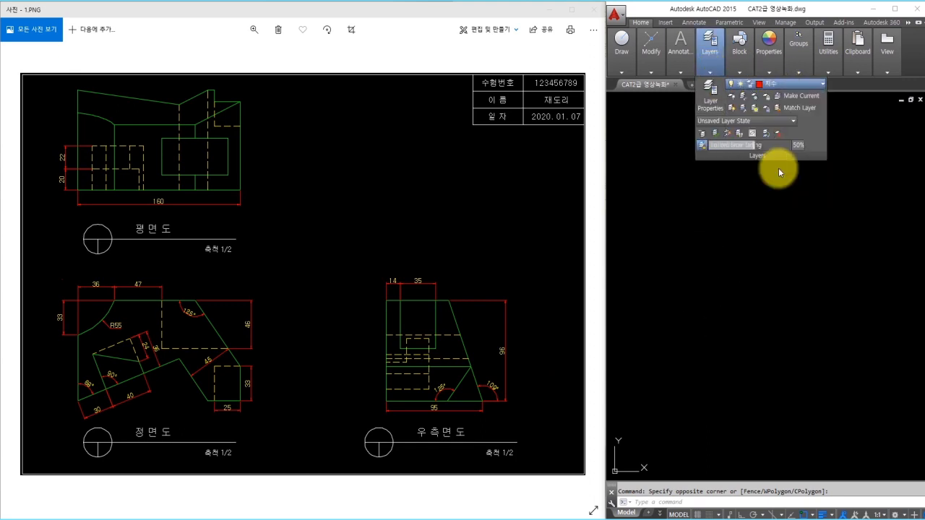
key("Escape")
Step: Draw a 160 by 96 rectangle as the front view's bounding outline
type("re")
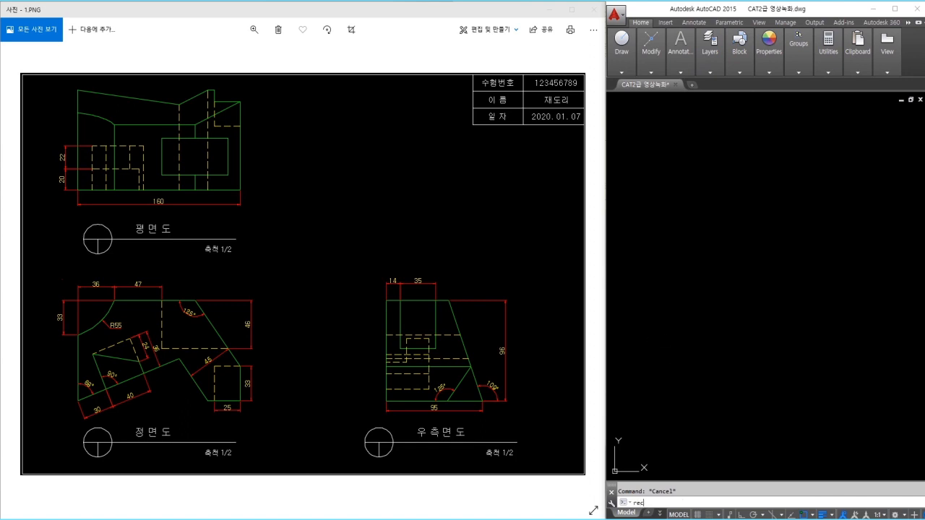
type("c")
key("Return")
left_click(664, 345)
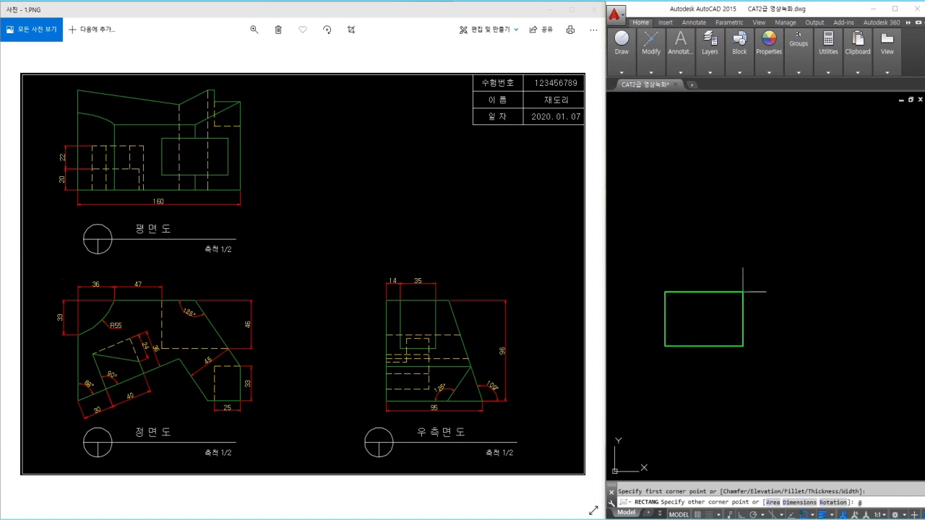
type("@160,96")
key("Return")
Step: With Ortho on, draw a horizontal construction line above the rectangle and a vertical one down from its right end
scroll(694, 325, "up", 4)
middle_click_drag(701, 324, 719, 320)
scroll(739, 275, "down", 2)
type("l")
key("Return")
left_click(654, 225)
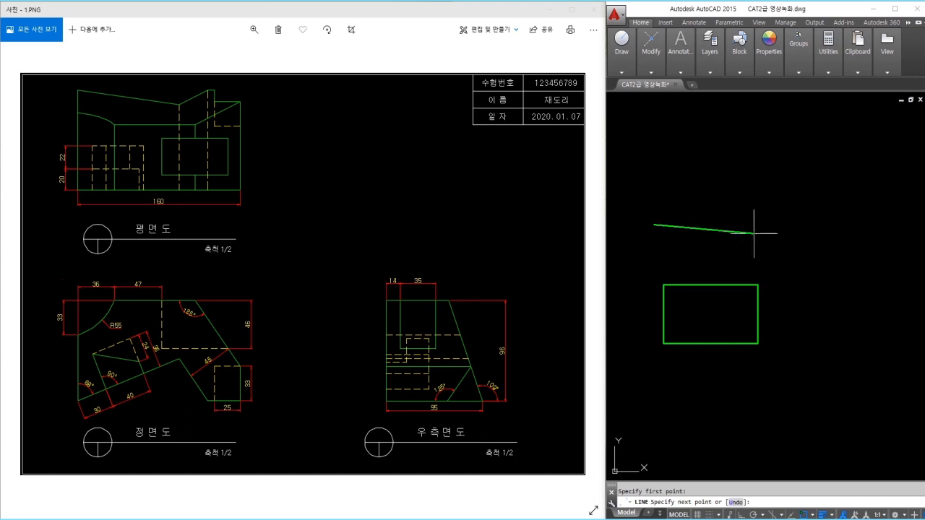
key("F8")
left_click(801, 225)
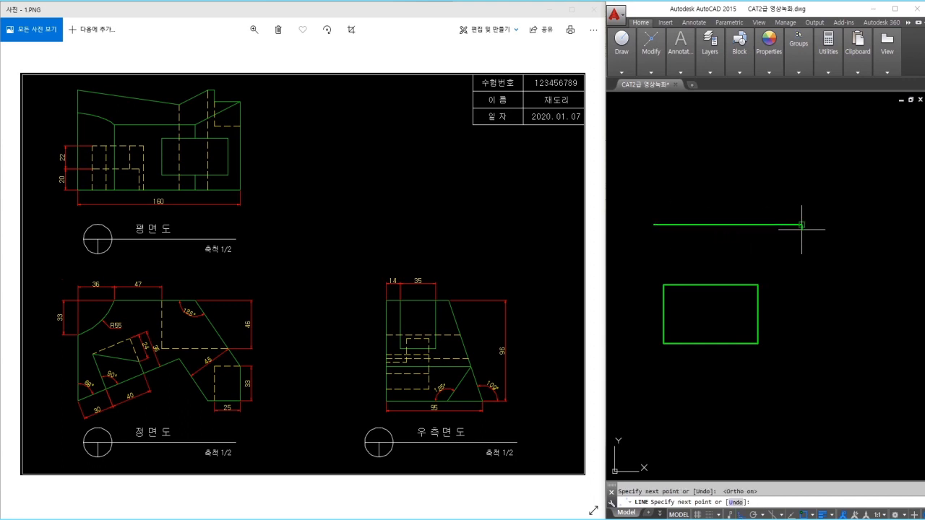
left_click(802, 363)
key("Return")
Step: Draw a 45° projection line up to the right from the corner where the two construction lines meet
middle_click_drag(815, 280, 821, 295)
key("Return")
left_click(807, 240)
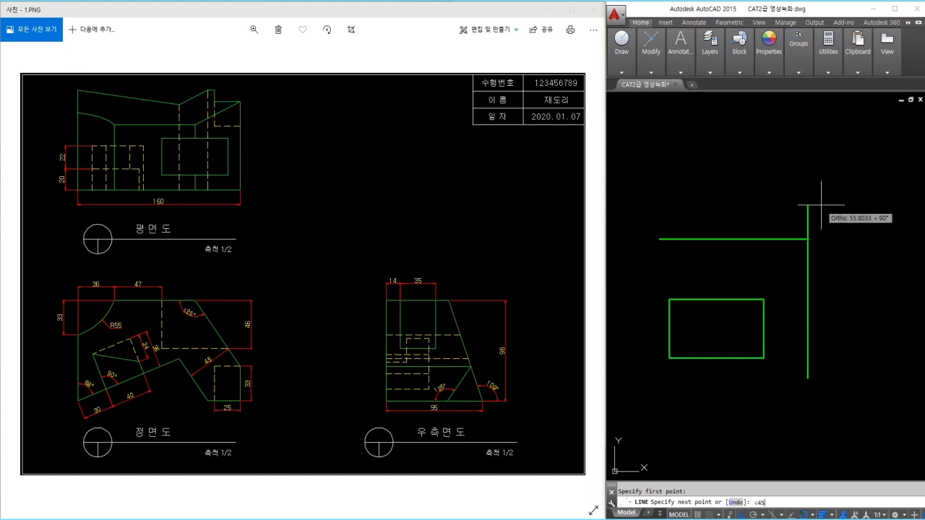
type("<45")
key("Return")
left_click(900, 162)
key("Escape")
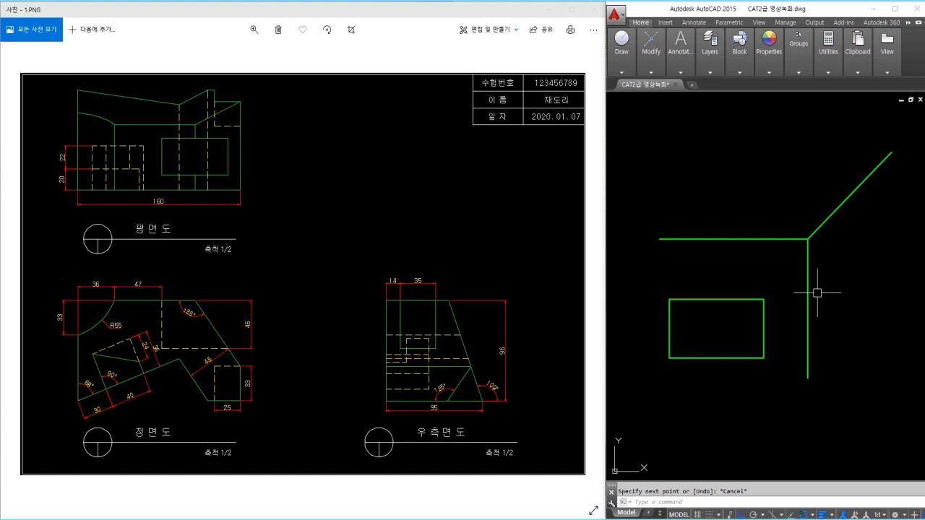
Step: Offset the vertical construction line 95 to the right to set the side view's width
type("o")
key("Return")
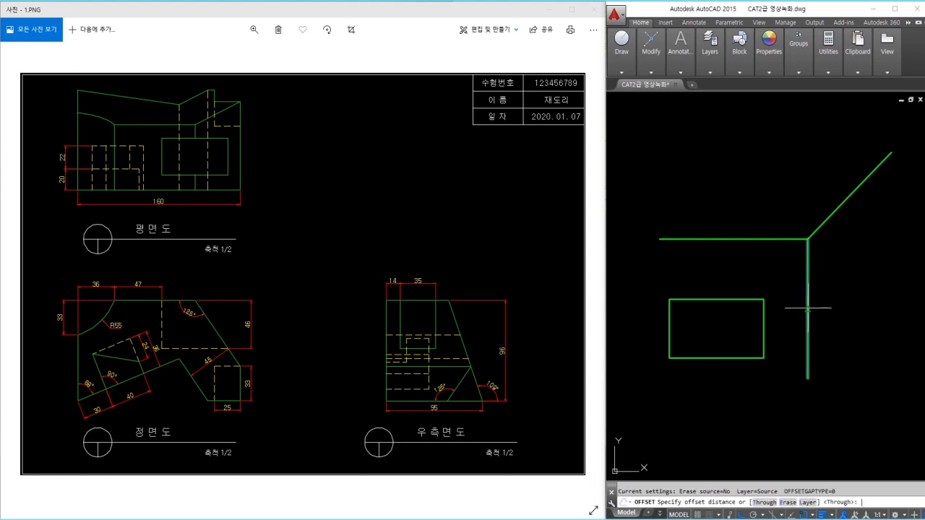
type("95")
key("Return")
left_click(808, 319)
left_click(879, 319)
key("Escape")
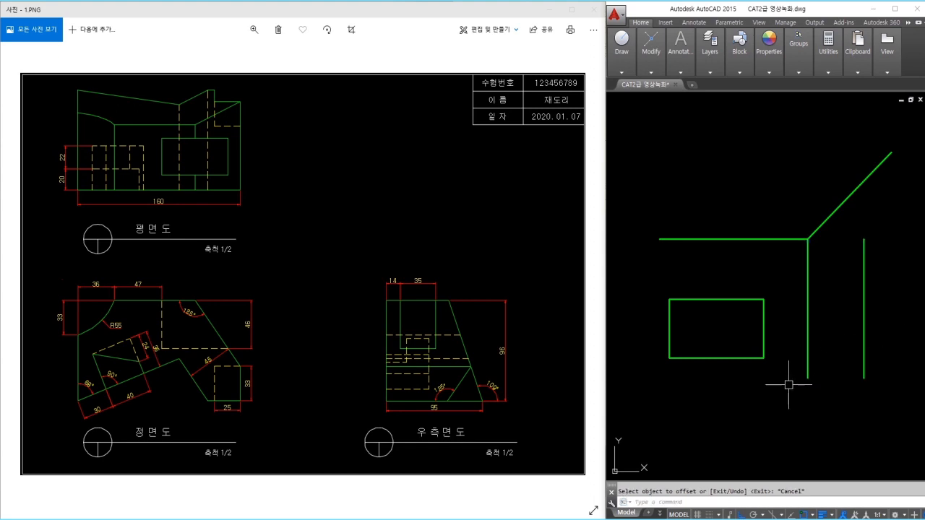
Step: Project the front rectangle's lower and upper edges horizontally to the right, past both side view lines
type("l")
key("Return")
left_click(764, 357)
left_click(900, 358)
key("Escape")
key("space")
left_click(764, 299)
left_click(891, 299)
key("Escape")
Step: Trim the excess line ends to leave a closed rectangular outline for the side view
type("tr")
key("Return")
left_click(874, 371)
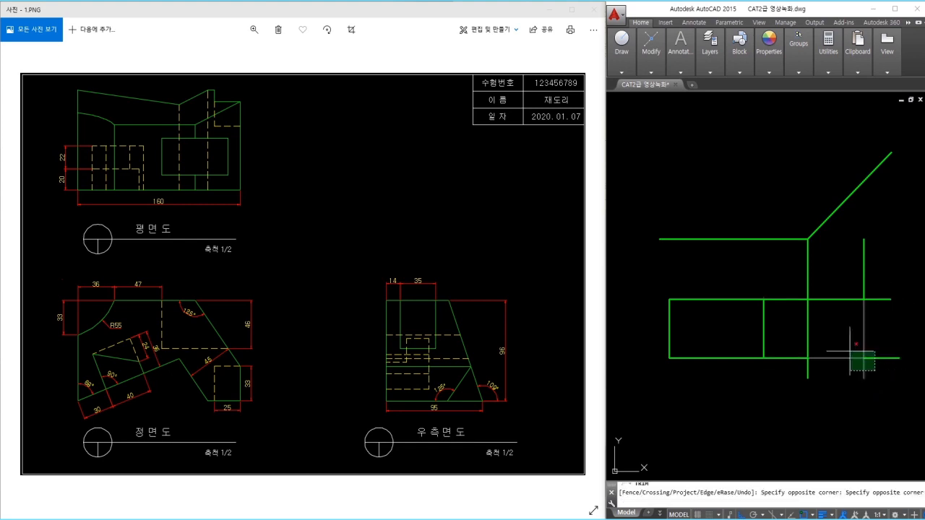
left_click(793, 283)
key("Escape")
middle_click_drag(809, 282, 806, 305)
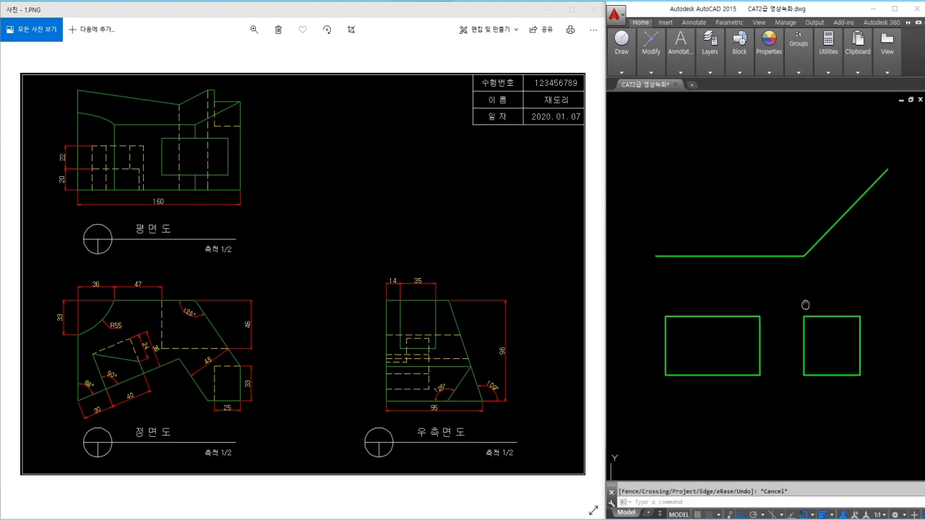
Step: Project the side view's upper-right corner vertically to the 45° line and horizontally left from there across the top view area
type("l")
key("Return")
left_click(860, 316)
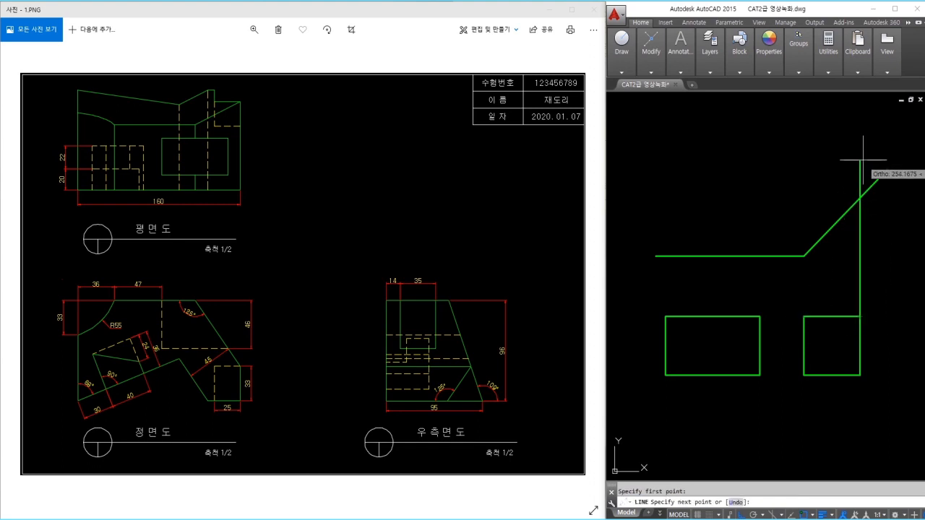
left_click(860, 197)
left_click(647, 197)
key("Return")
Step: Draw vertical projection lines up from the front rectangle's two upper corners, past both horizontal top view lines
key("Return")
left_click(665, 316)
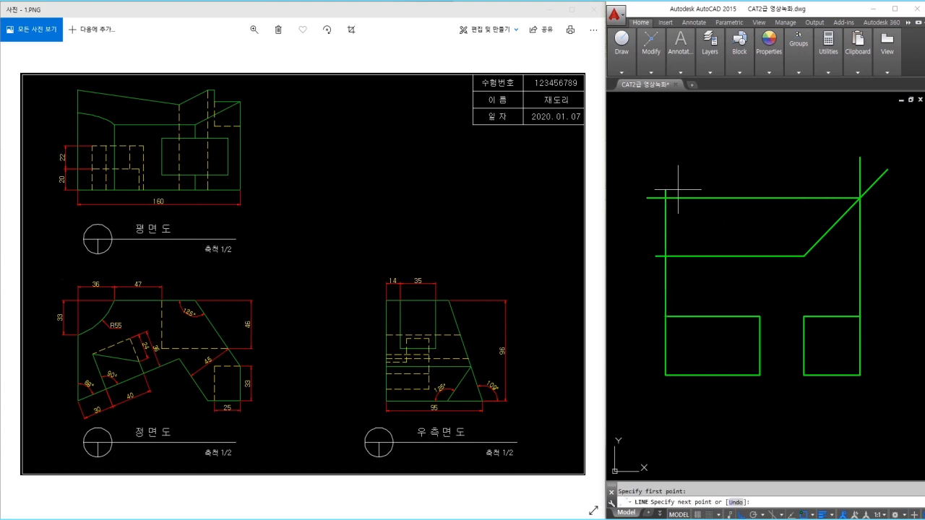
left_click(665, 171)
key("Return")
key("Return")
left_click(758, 315)
left_click(759, 174)
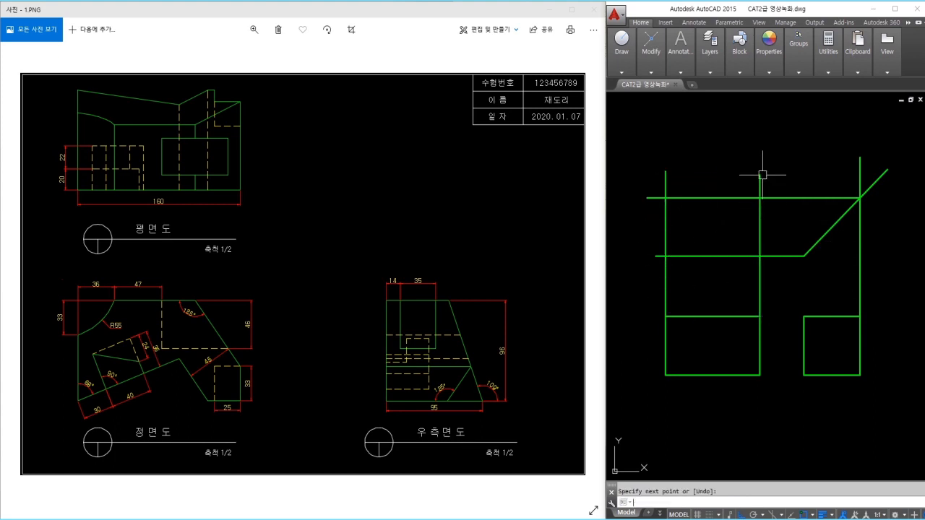
key("Return")
Step: Trim the projection lines to the top view's rectangular outline and delete the leftover vertical line above the side view
type("tr")
key("Return")
key("Return")
left_click(775, 186)
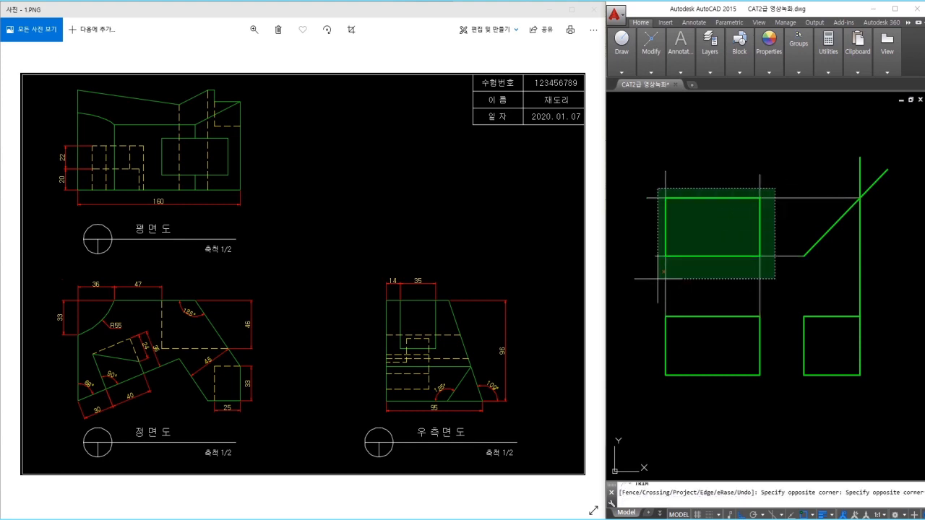
left_click(659, 278)
key("Return")
left_click(860, 289)
key("Delete")
Step: Make the red 치수 layer the current layer
type("z")
key("Return")
left_click(652, 183)
left_click(861, 338)
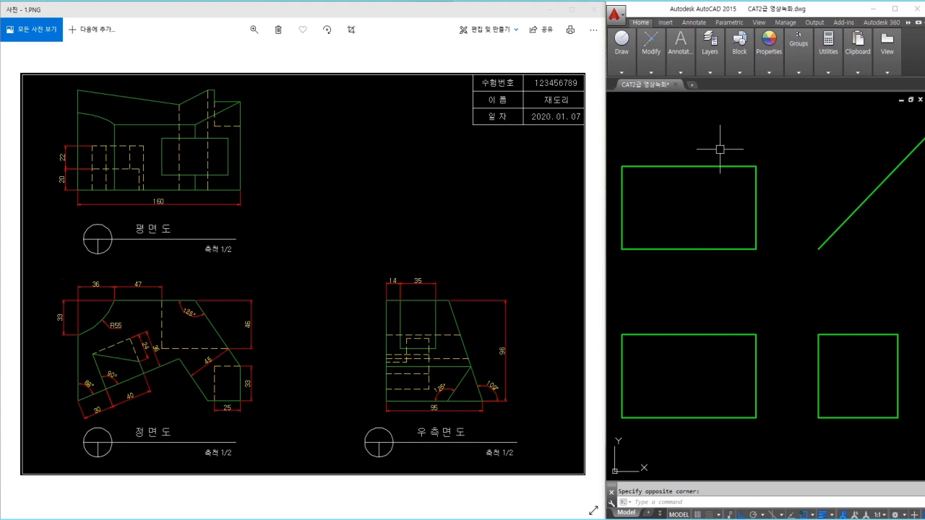
left_click(710, 64)
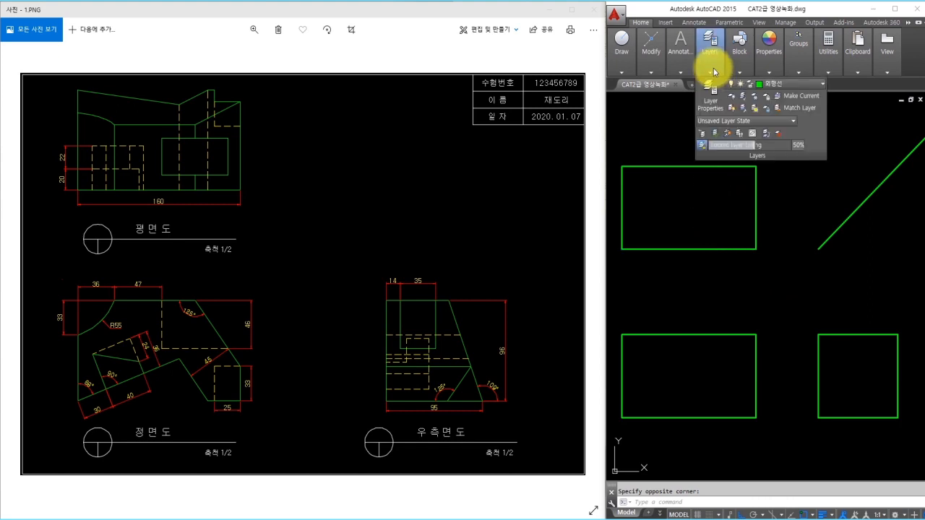
left_click(764, 85)
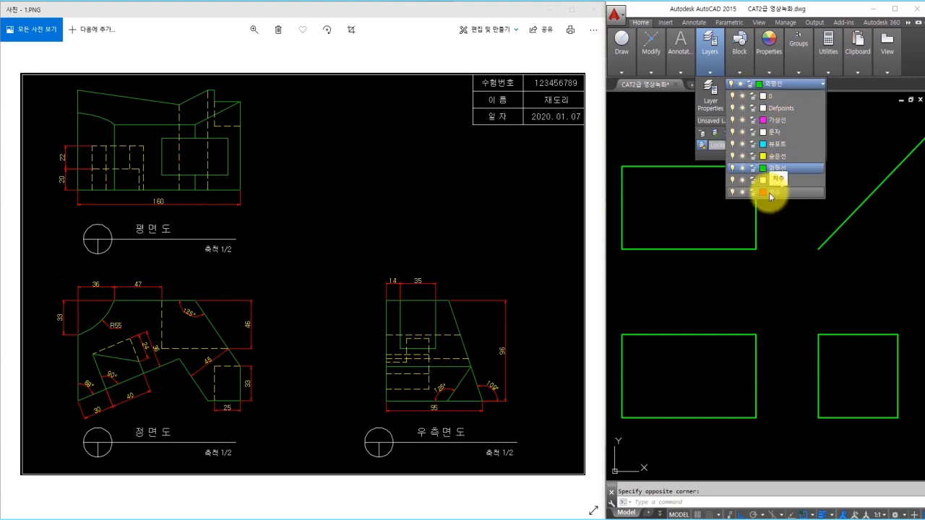
left_click(769, 192)
Step: Draw red guide lines from the front view's upper-left corner, 36 to the right and 33 downward
scroll(696, 290, "up", 5)
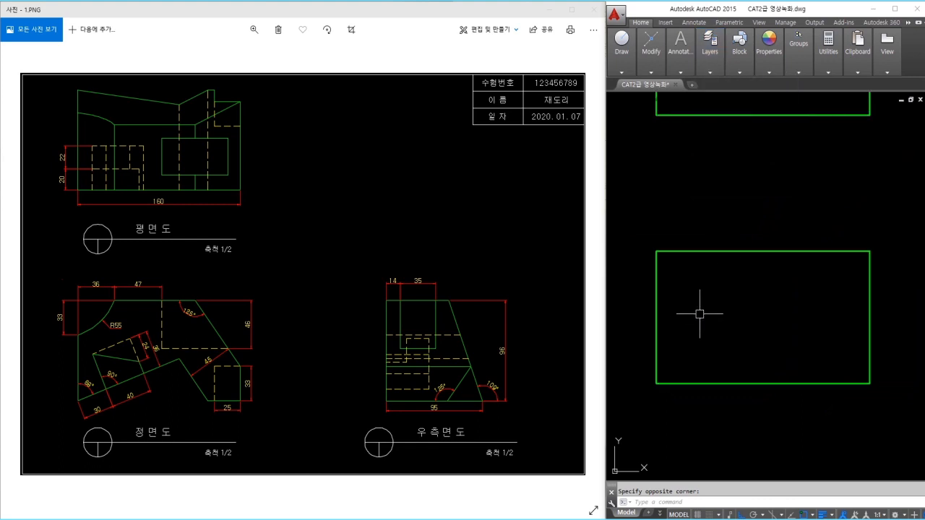
type("l")
key("Return")
left_click(656, 252)
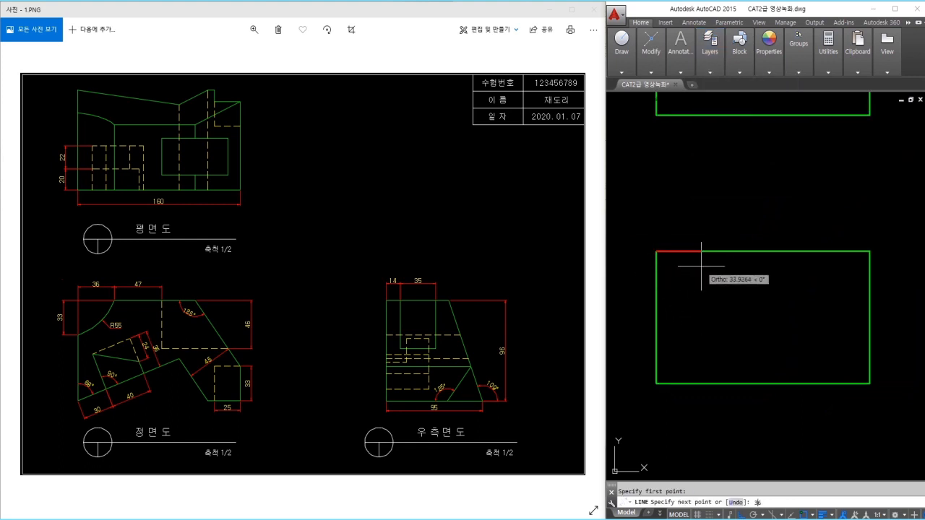
type("36")
key("Return")
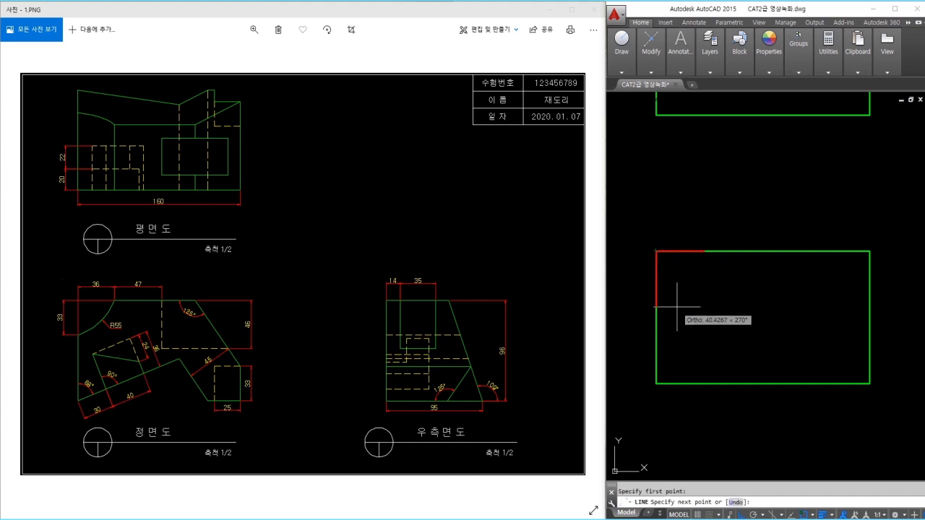
type("33")
key("Return")
key("Escape")
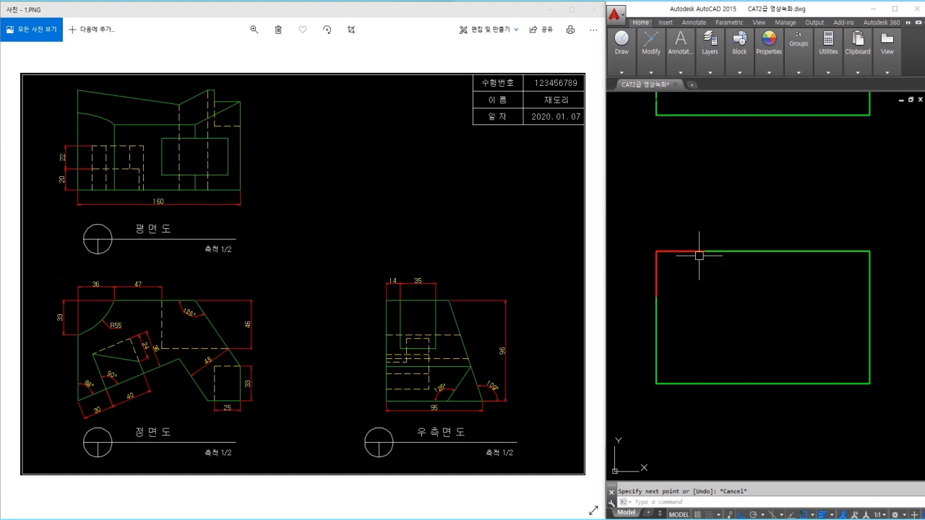
Step: Draw a start-end-radius arc of radius 55 between the free ends of the two red guide lines
left_click(624, 72)
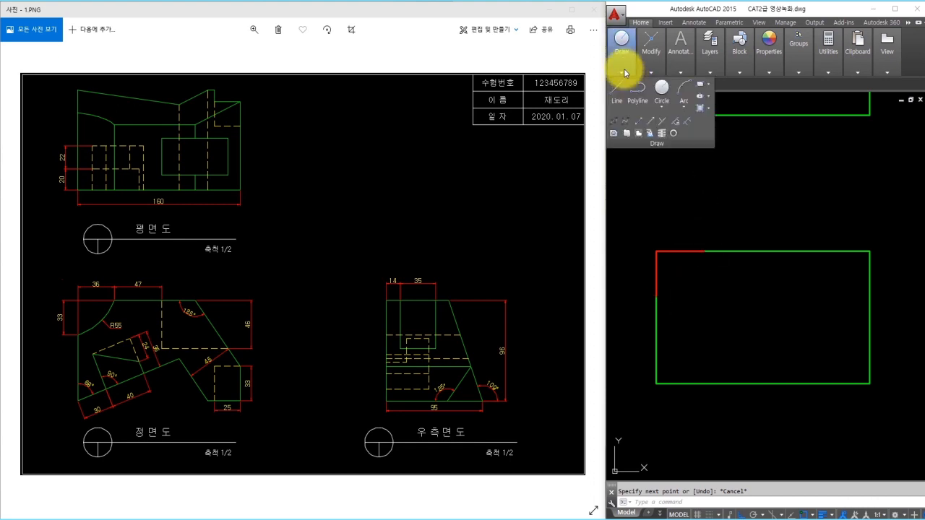
left_click(686, 108)
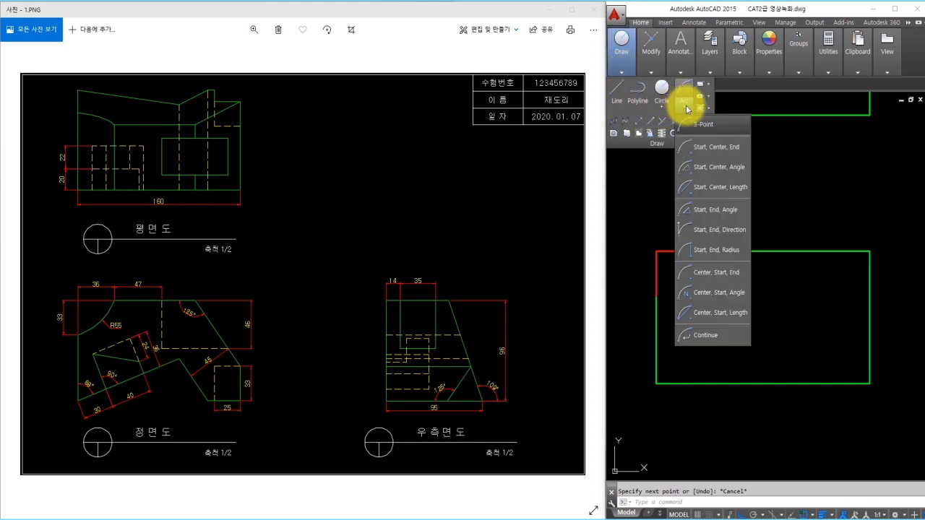
left_click(719, 253)
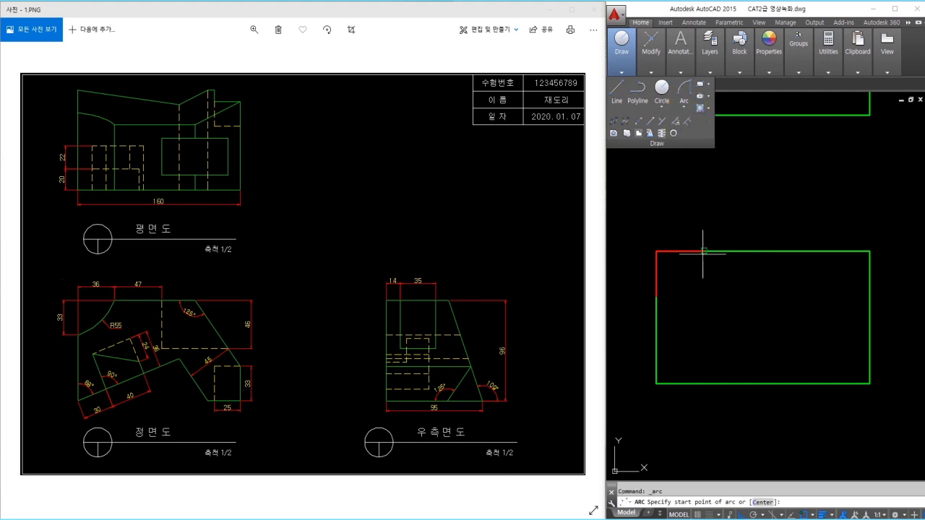
left_click(656, 297)
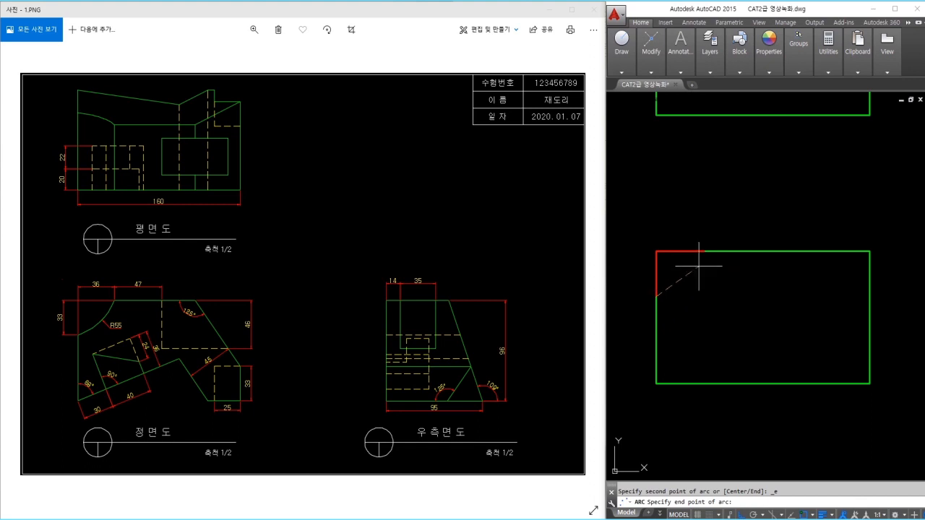
left_click(705, 251)
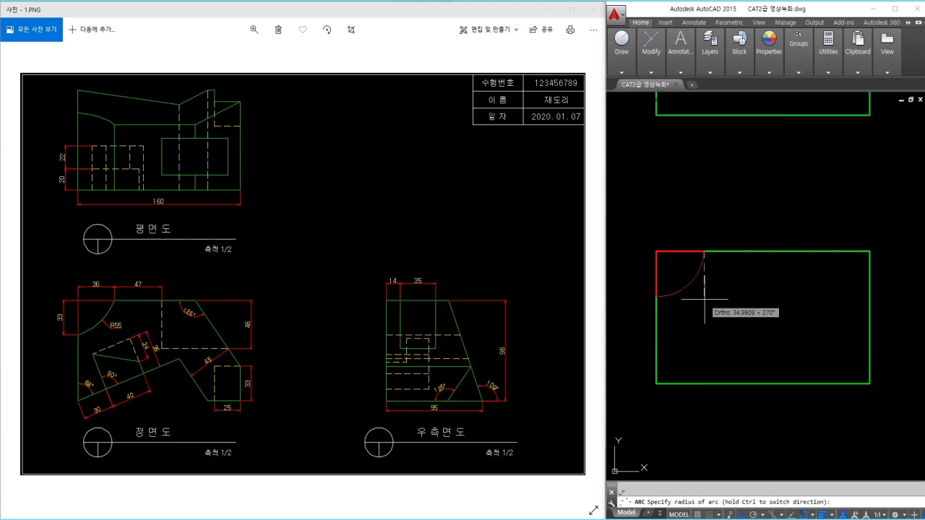
key("Return")
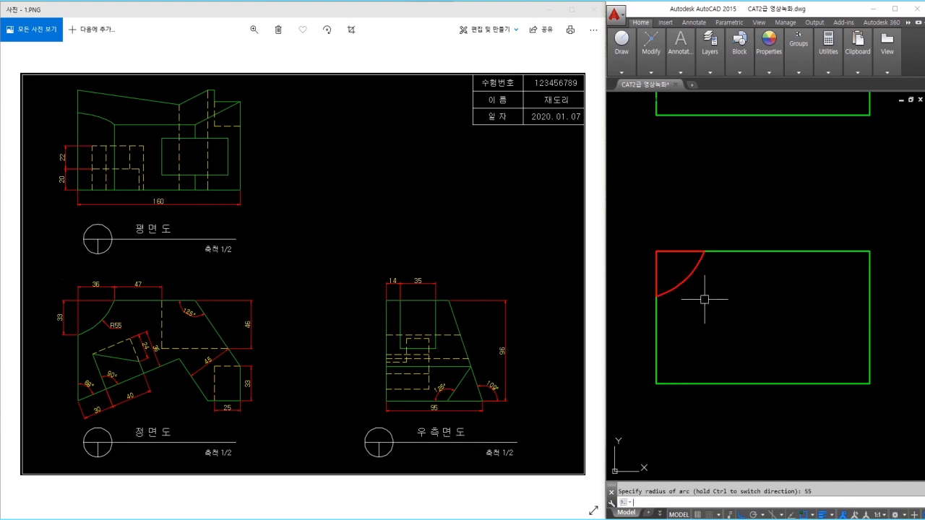
Step: Delete the two red guide lines and trim the front view's upper-left corner back to the arc
left_click(668, 252)
key("Delete")
left_click(655, 266)
key("Delete")
type("tr")
left_click(671, 266)
left_click(644, 244)
key("Escape")
Step: Match the arc's properties to the green left edge of the front view
type("ma")
left_click(657, 329)
left_click(691, 281)
left_click(684, 306)
key("space")
key("Escape")
left_click(784, 357)
key("Escape")
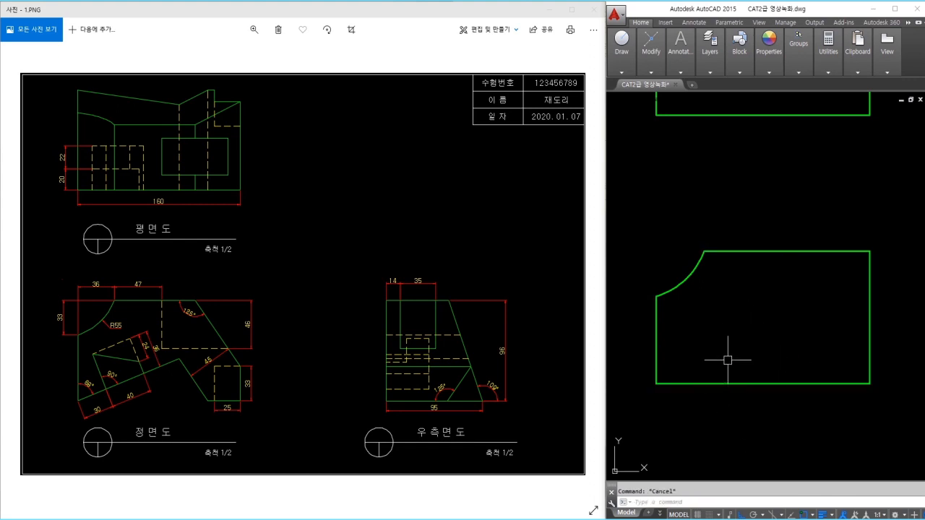
Step: Draw a vertical line 46 long downward from the arc's upper end
type("l")
key("space")
left_click(705, 252)
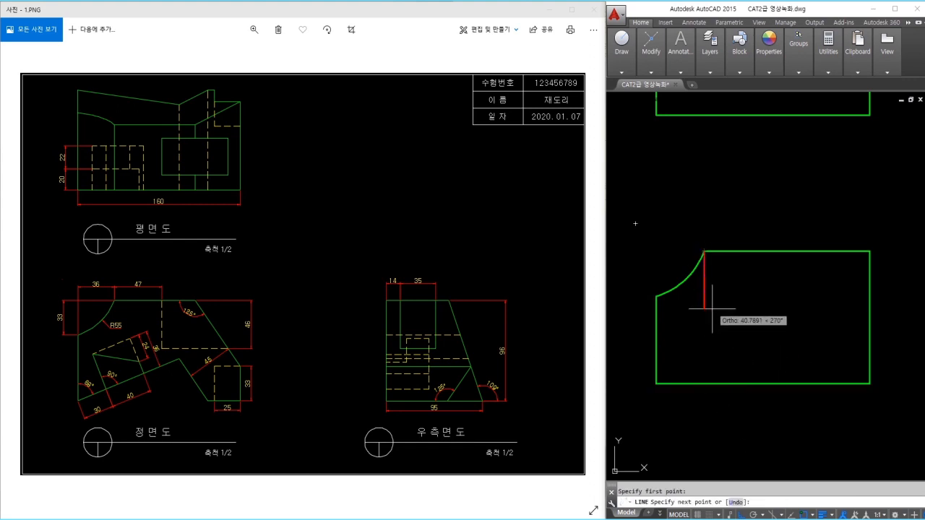
type("46")
key("Return")
key("Escape")
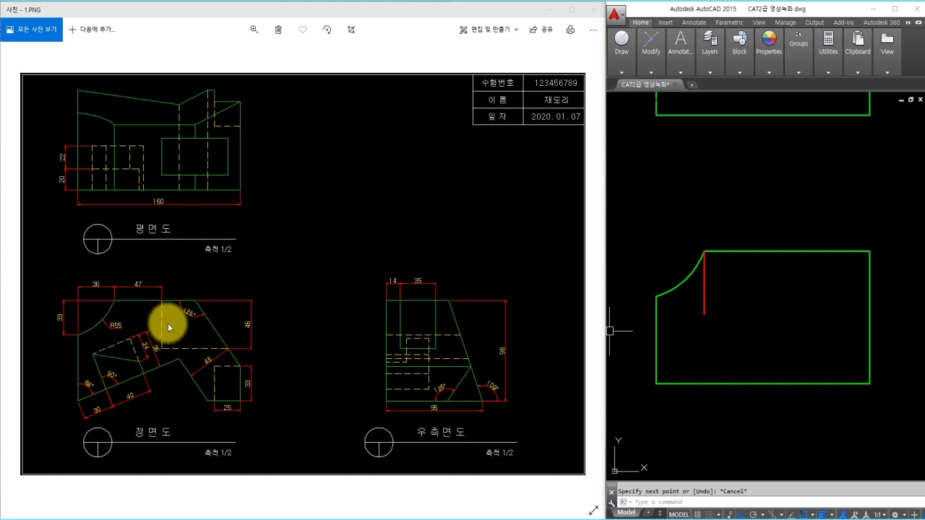
Step: Move the 46 long vertical line 47 to the right
left_click(793, 315)
left_click(759, 299)
type("m")
key("space")
left_click(704, 305)
key("space")
left_click(691, 338)
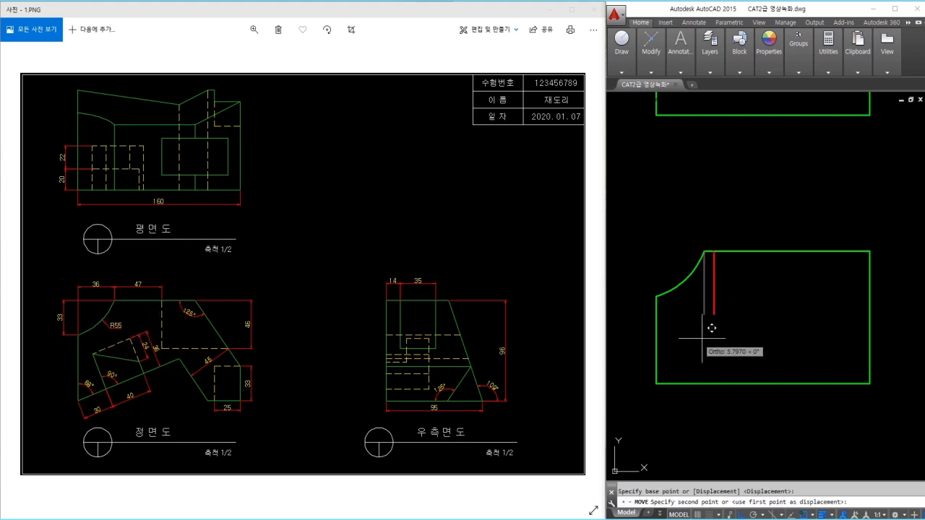
type("47")
key("Return")
Step: Draw a horizontal line from the vertical line's lower end past the front view's right edge and trim it to that edge
type("l")
key("space")
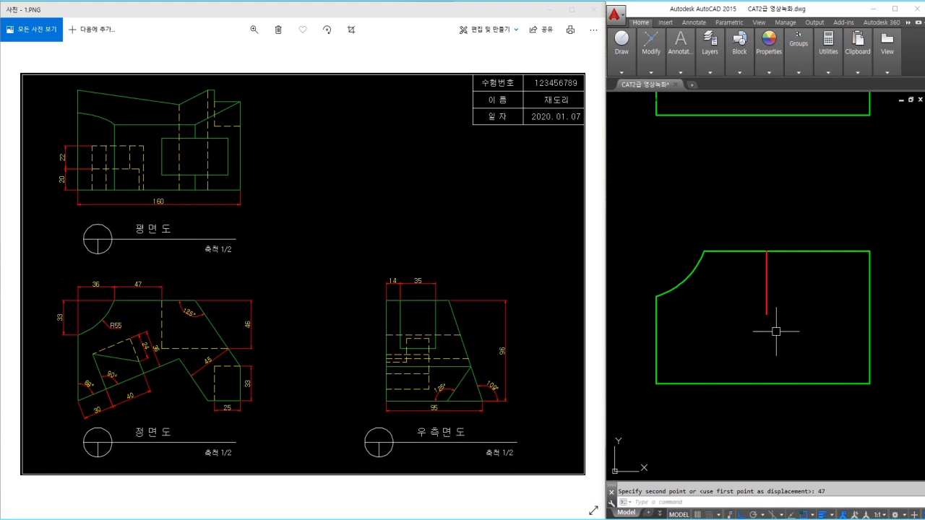
left_click(766, 315)
left_click(881, 313)
key("Escape")
type("tr")
key("space")
key("space")
left_click(882, 313)
key("Escape")
Step: Put the two inner red lines of the front view on the yellow dashed hidden-line layer
left_click(826, 339)
left_click(754, 302)
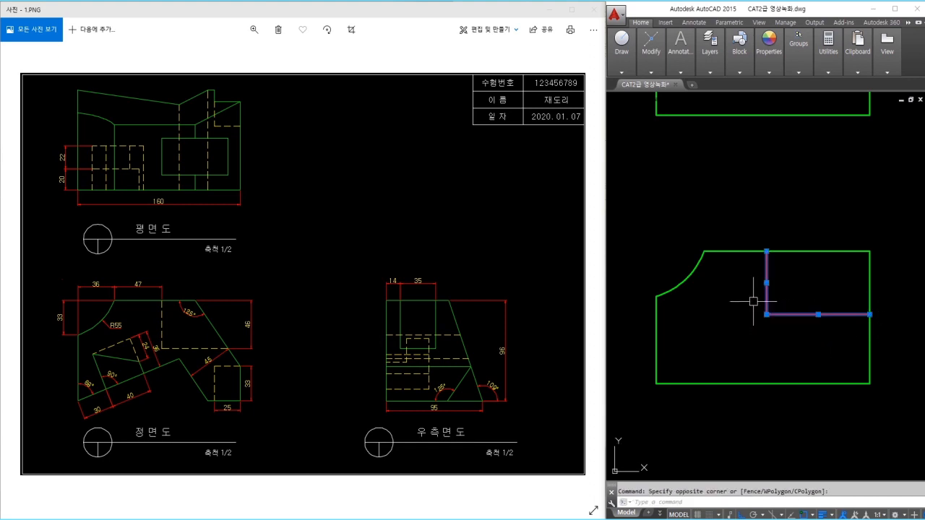
left_click(709, 70)
left_click(779, 86)
left_click(779, 153)
key("Escape")
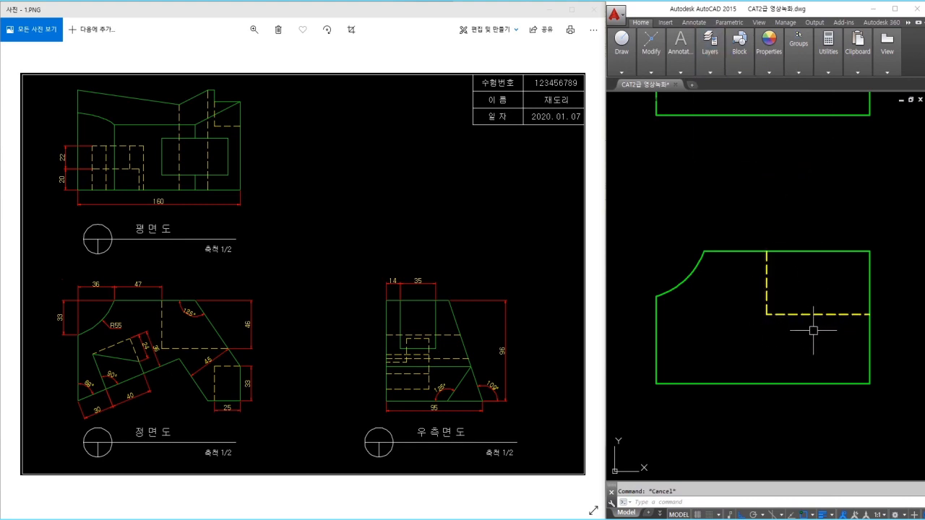
Step: Set the global linetype scale factor to 0.5
type("lts")
key("Return")
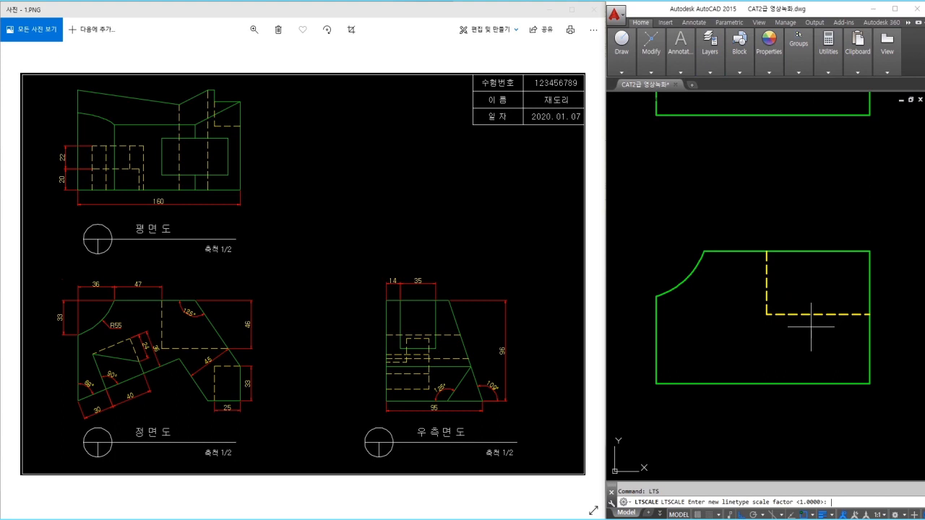
type("0.5")
key("Return")
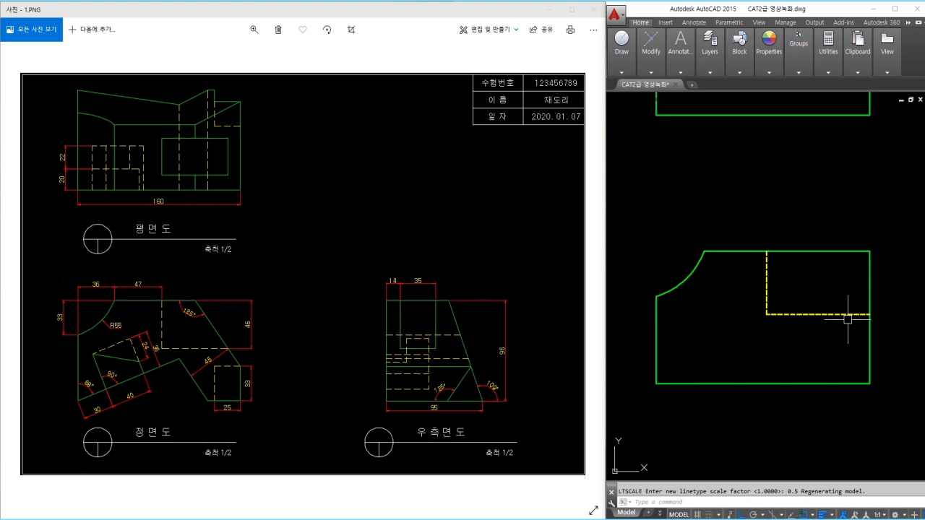
Step: Offset the front view's bottom edge 33 upward
type("o")
key("Return")
type("33")
key("Return")
left_click(856, 381)
left_click(859, 331)
key("Escape")
Step: Draw a line at 125° from the offset line's right end up past the front view's top edge
type("l")
key("Return")
left_click(868, 337)
type("<")
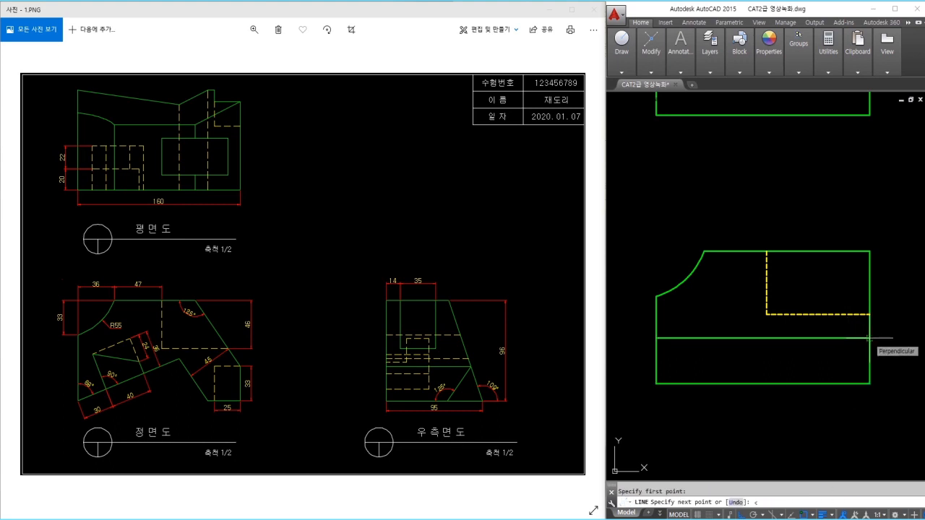
type("125")
key("Return")
left_click(791, 201)
key("Escape")
Step: Fillet the top edge and the slanted line into a sharp corner with radius 0, and delete the 33 offset line
type("f")
key("Return")
left_click(821, 253)
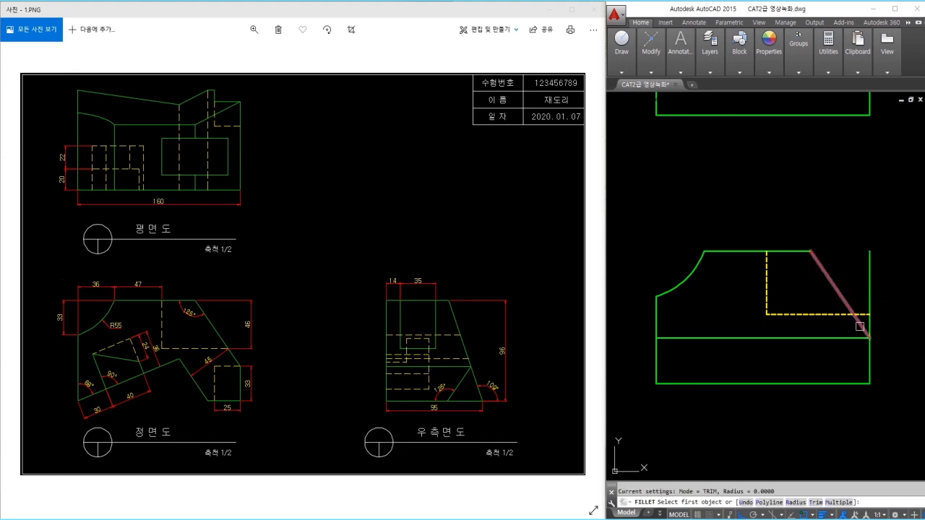
left_click(862, 326)
left_click(851, 338)
key("Delete")
Step: Trim the right edge and dashed line beyond the slanted line, and match the slanted line to the green outline
type("tr")
key("Return")
key("Return")
left_click(865, 315)
key("Escape")
type("ma")
left_click(869, 351)
left_click(867, 335)
key("Escape")
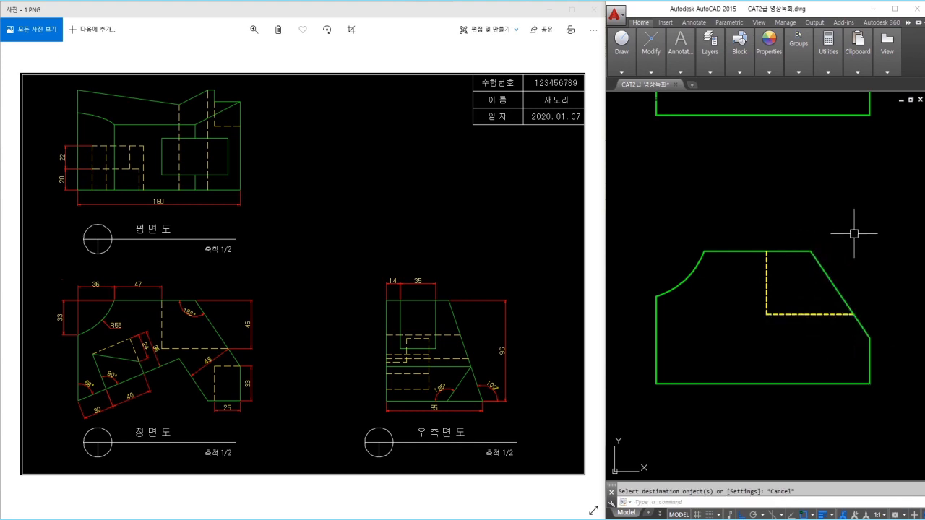
Step: Offset the front view's short right edge 25 inward
type("o")
key("Return")
type("25")
key("Return")
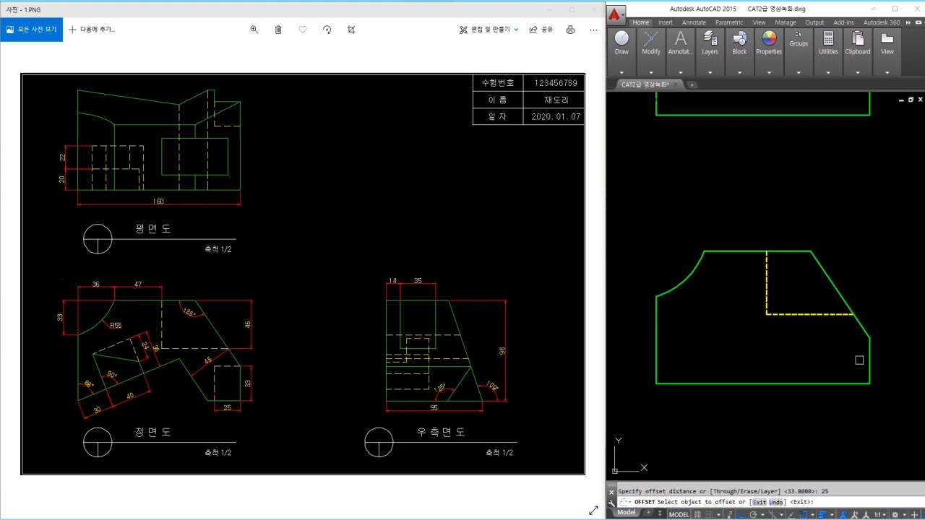
left_click(867, 364)
left_click(836, 368)
key("Return")
Step: Draw a horizontal line from the offset line's upper end to the right edge and match both lines to the dashed hidden lines
type("l")
key("Return")
left_click(836, 338)
left_click(869, 345)
key("Escape")
type("ma")
key("Return")
left_click(834, 315)
left_click(851, 348)
left_click(831, 333)
key("Escape")
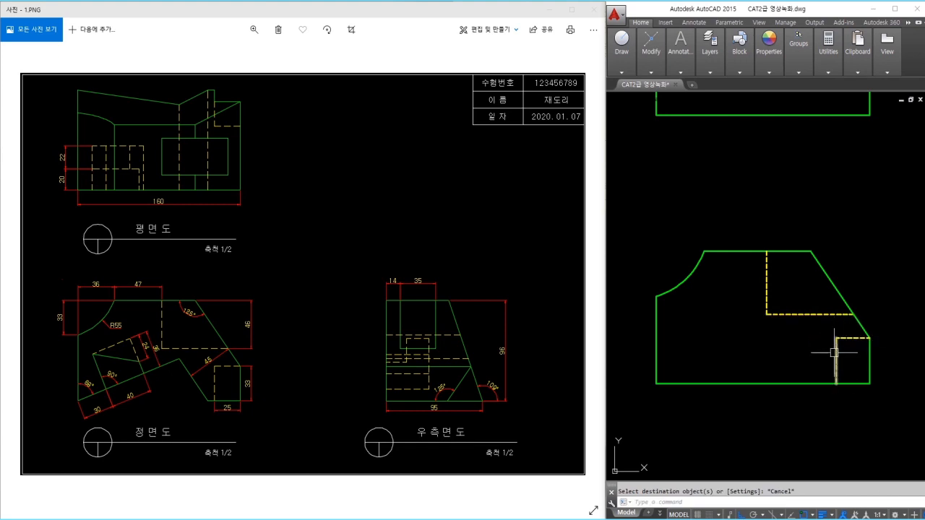
Step: Offset the slanted right edge of the front view 45 inward
type("o")
key("Return")
key("Return")
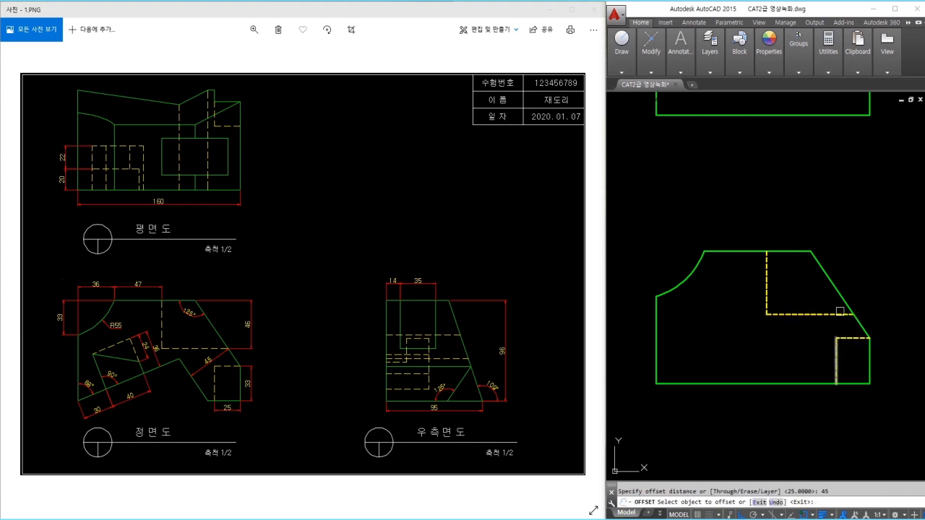
left_click(836, 289)
left_click(767, 356)
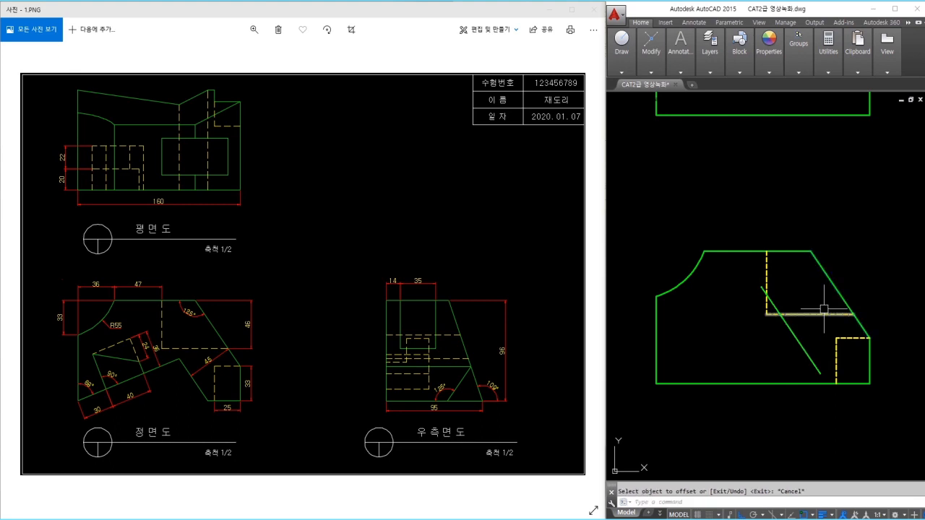
key("Escape")
Step: Extend the offset slanted line to the bottom edge and trim away the bottom edge left of it
type("tr")
key("Return")
key("Return")
left_click(794, 383)
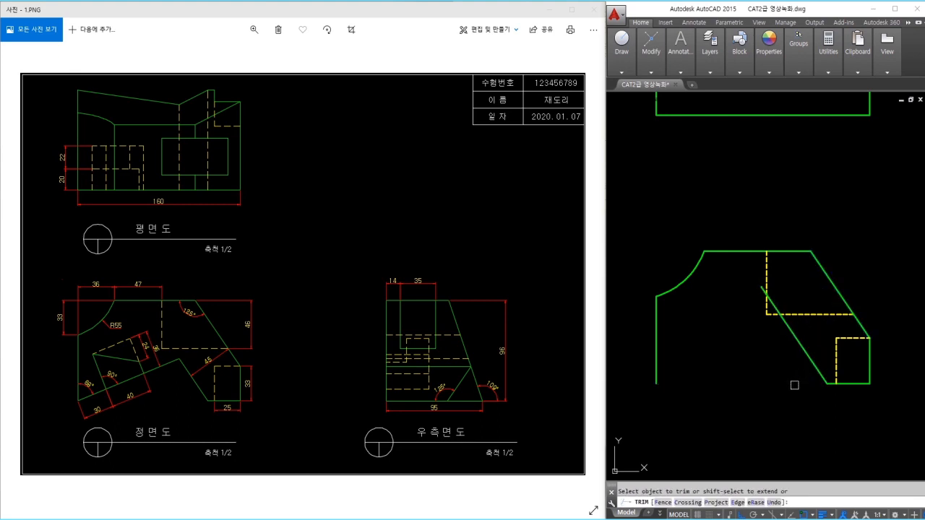
key("Escape")
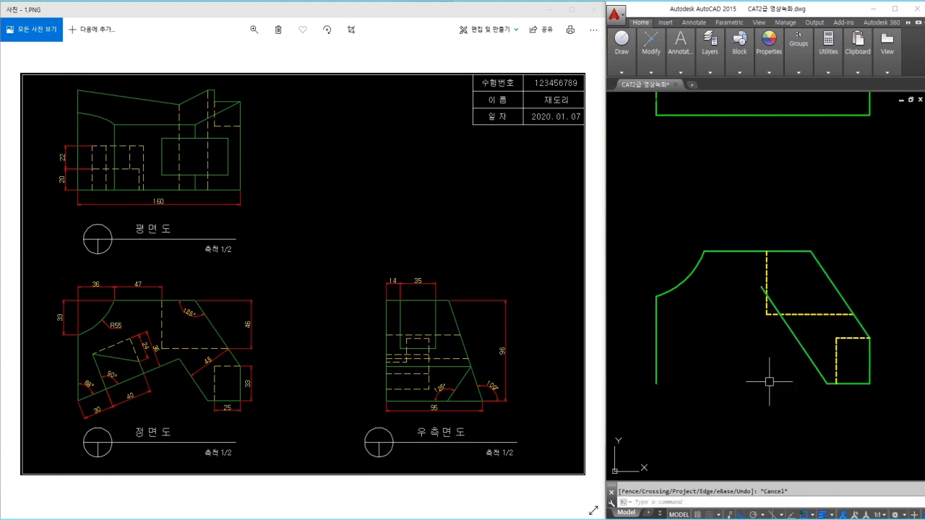
Step: Rotate a copy of the front view's left edge by -68° about its lower endpoint
scroll(682, 382, "up", 3)
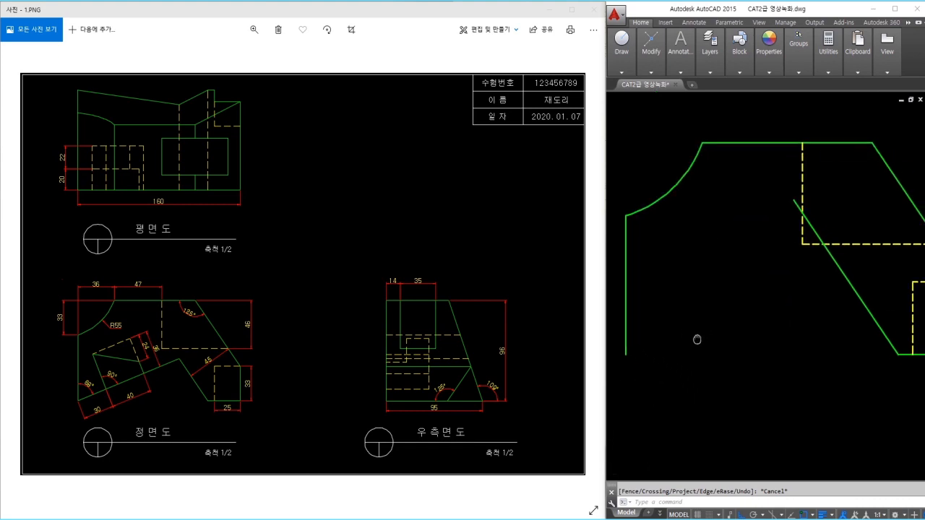
middle_click_drag(650, 327, 668, 322)
key("space")
left_click(658, 319)
left_click(629, 327)
key("space")
left_click(636, 346)
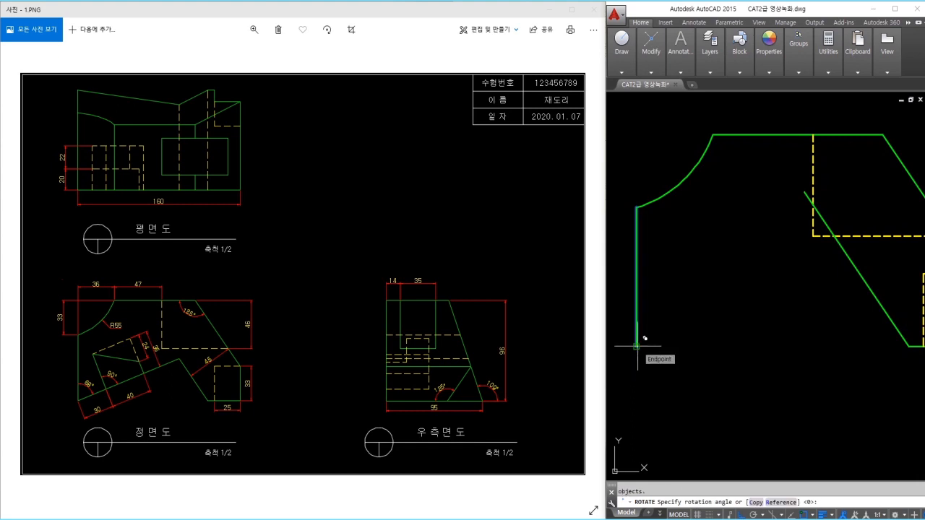
type("-68")
key("space")
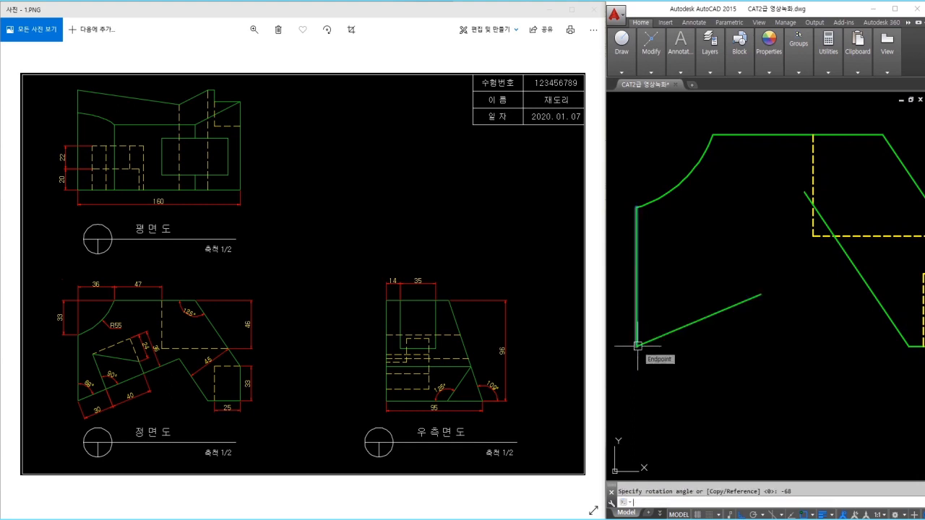
Step: Fillet the rotated line and the offset slanted line into a sharp corner
type("tr")
key("space")
key("space")
key("Escape")
type("f")
key("space")
left_click(760, 295)
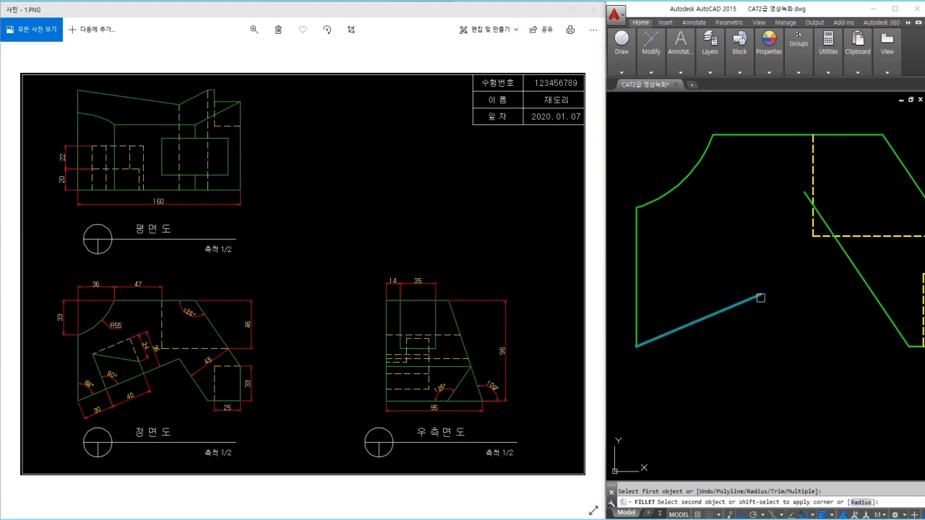
left_click(816, 214)
scroll(730, 306, "down", 3)
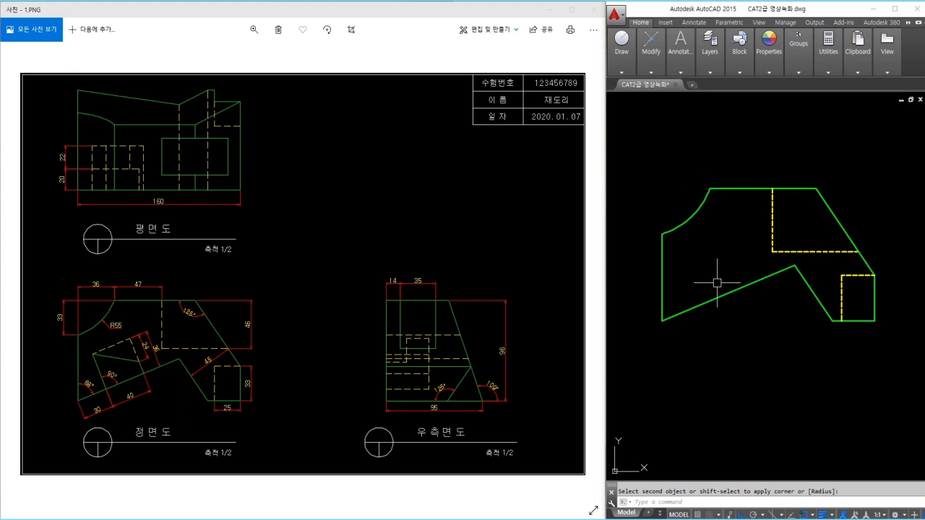
Step: Draw a line from inside the front view perpendicular to its slanted bottom edge
scroll(683, 301, "up", 2)
type("l")
key("space")
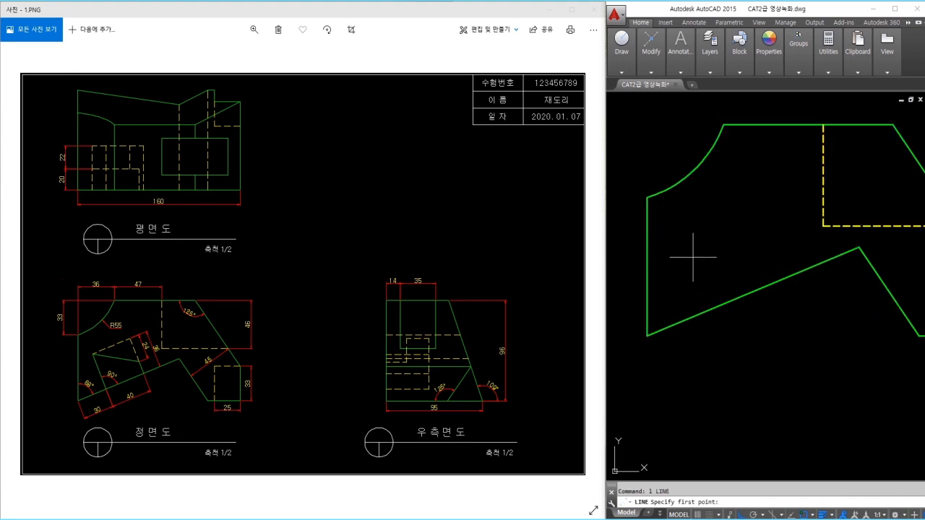
left_click(683, 241)
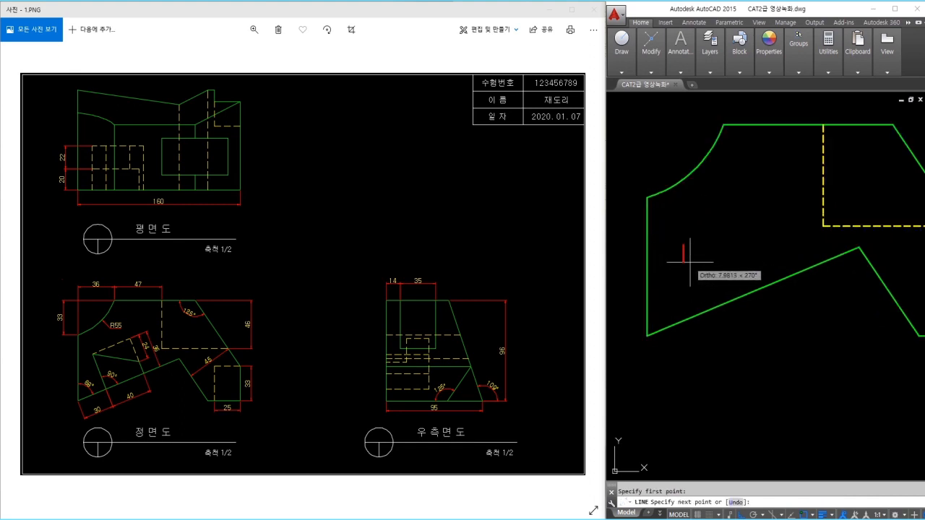
left_click(708, 310)
key("Escape")
key("Escape")
Step: Move the perpendicular line so its foot sits on the front view's lower-left corner
middle_click_drag(711, 294, 747, 282)
type("m")
key("space")
left_click(737, 274)
key("Return")
left_click(744, 296)
left_click(684, 323)
Step: Offset the perpendicular line at the lower-left corner 30 inward along the slanted bottom edge
middle_click_drag(711, 323, 696, 329)
type("o")
key("space")
type("30")
key("Return")
left_click(657, 307)
left_click(734, 266)
Step: Offset the new perpendicular line another 40 along the slanted bottom edge
key("space")
key("space")
type("40")
key("Return")
left_click(714, 271)
left_click(776, 250)
Step: Offset the front view's slanted bottom edge 36 inward
key("space")
key("space")
key("Return")
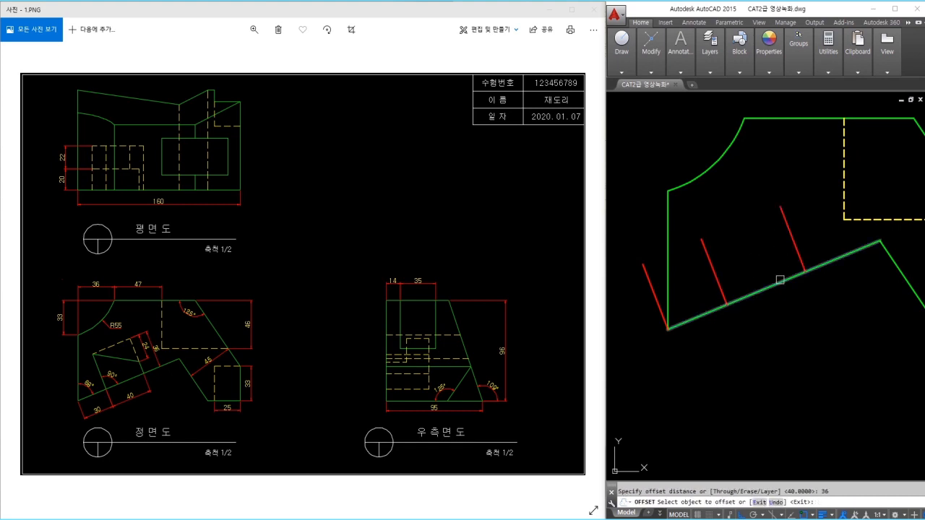
left_click(779, 277)
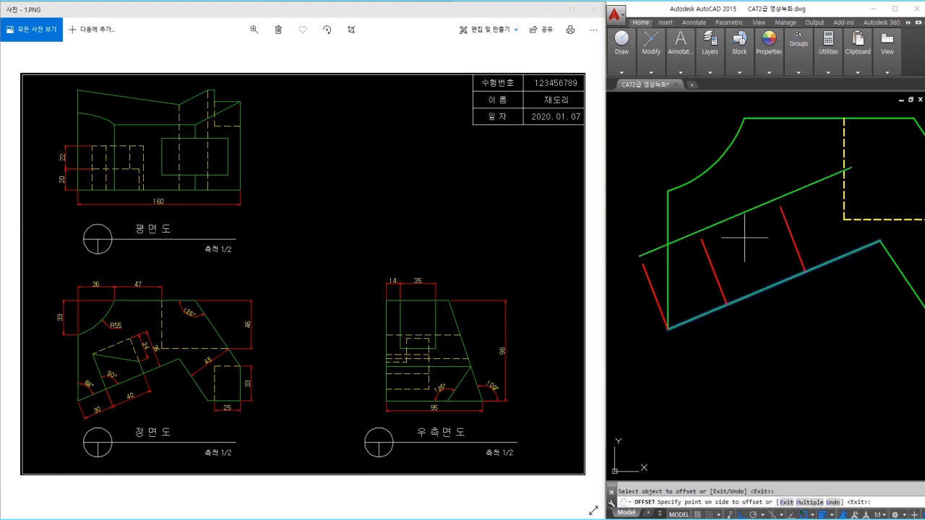
key("Escape")
Step: Fillet the offset edge with the two inner perpendicular lines into sharp corners and delete the perpendicular line at the lower-left corner
type("f")
key("space")
left_click(706, 252)
left_click(714, 225)
key("space")
left_click(759, 206)
left_click(785, 222)
key("Escape")
left_click(648, 279)
key("Delete")
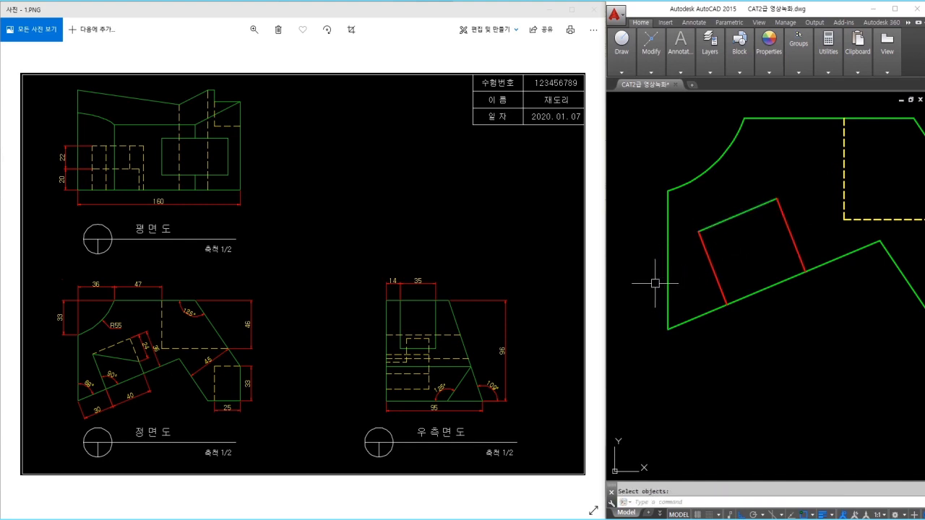
Step: Offset the tilted rectangle's upper edge 24 toward the slanted bottom edge
type("c")
key("Return")
key("Return")
left_click(752, 210)
left_click(766, 247)
key("Escape")
Step: Draw a line from the tilted rectangle's upper-left corner to the right end of the 24 offset line
type("l")
key("space")
left_click(699, 232)
left_click(794, 247)
key("space")
Step: Erase the 24 offset helper line inside the tilted rectangle
middle_click_drag(781, 250, 766, 252)
type("e")
key("space")
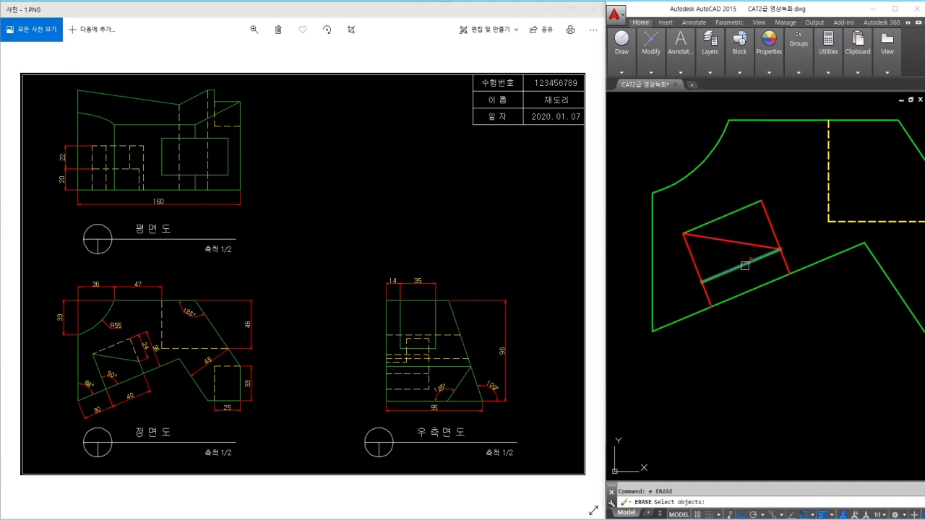
left_click(744, 266)
key("space")
Step: Match the red rectangle sides and the diagonal to the green outline properties of the slanted bottom edge
type("m")
key("Escape")
type("ma")
key("space")
left_click(809, 262)
left_click(812, 295)
left_click(677, 243)
key("Escape")
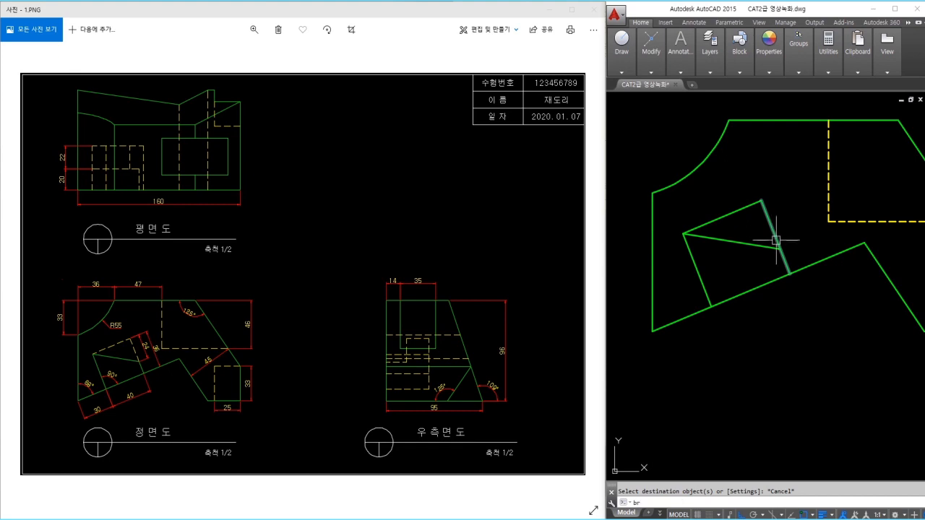
Step: Split the tilted rectangle's right side where the diagonal meets it, using Break and Trim
type("br")
key("space")
left_click(776, 241)
scroll(778, 210, "up", 2)
left_click(781, 211)
key("Escape")
type("tr")
key("space")
key("space")
left_click(774, 248)
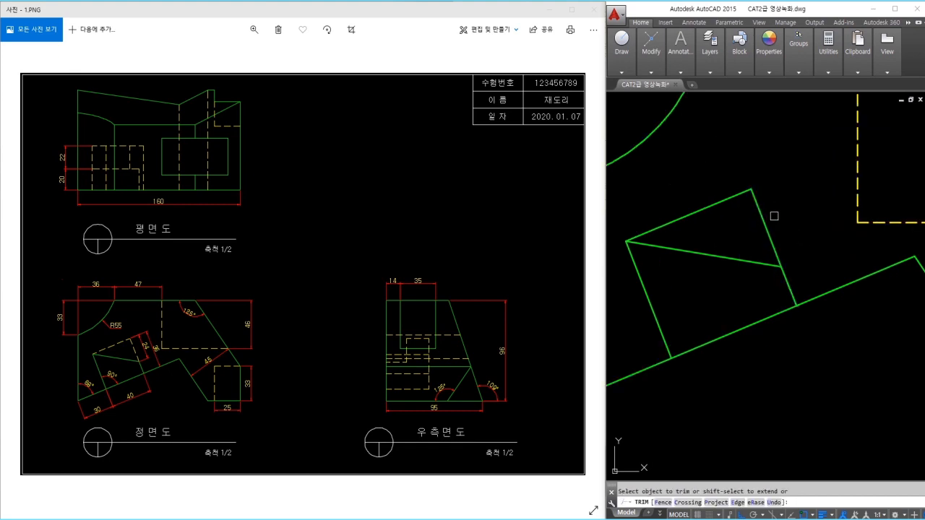
key("Escape")
Step: Match the rectangle's upper edge and the upper part of its right side to the yellow dashed hidden line
scroll(779, 217, "down", 2)
type("ma")
key("space")
left_click(828, 214)
left_click(774, 205)
left_click(725, 223)
key("Escape")
scroll(759, 206, "down", 2)
middle_click_drag(751, 231, 738, 235)
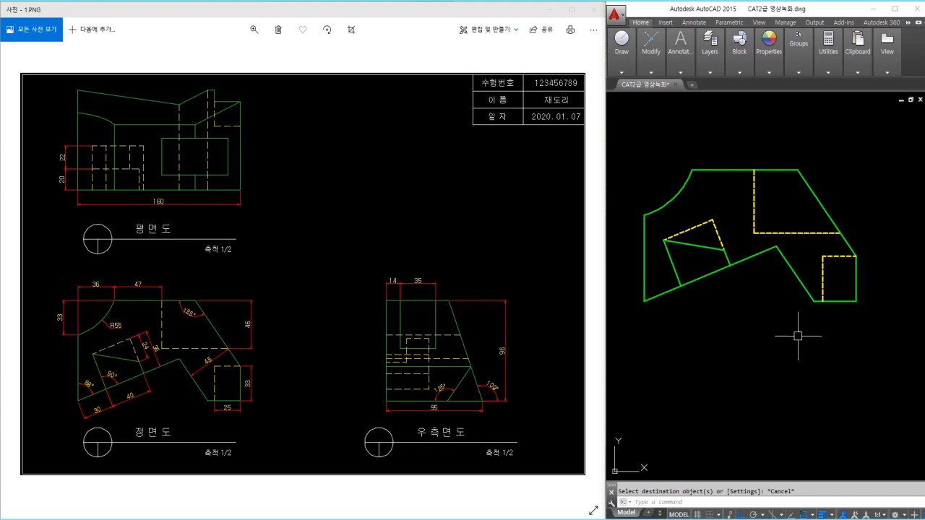
Step: Offset the left edge of the right side view 14 inward
middle_click_drag(870, 329, 715, 336)
middle_click_drag(778, 320, 740, 319)
key("Return")
type("14")
key("Return")
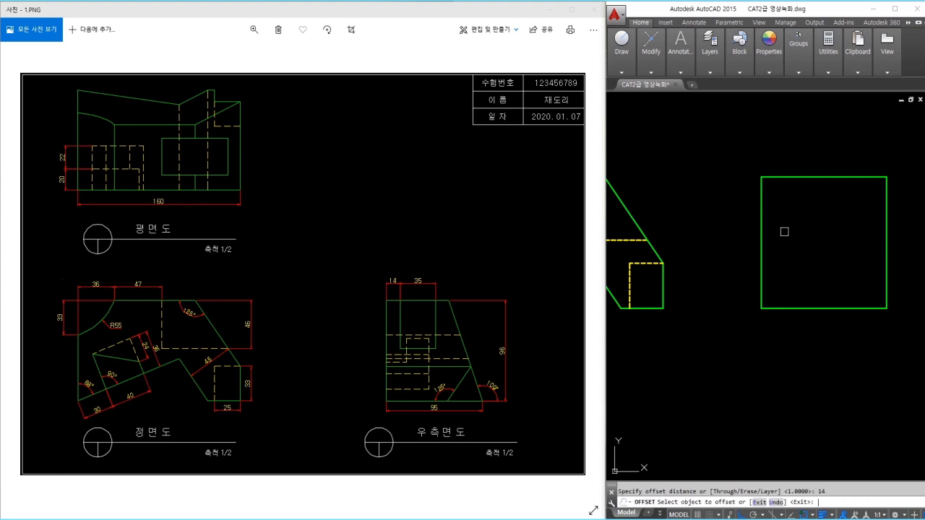
left_click(764, 203)
left_click(802, 204)
key("Return")
Step: Offset the new vertical line in the right side view 35 to the right
key("Return")
type("35")
key("Return")
left_click(781, 206)
left_click(864, 210)
key("Escape")
Step: Project a horizontal line from the front view's dashed line end at the slanted edge across the right side view
middle_click_drag(739, 229, 758, 231)
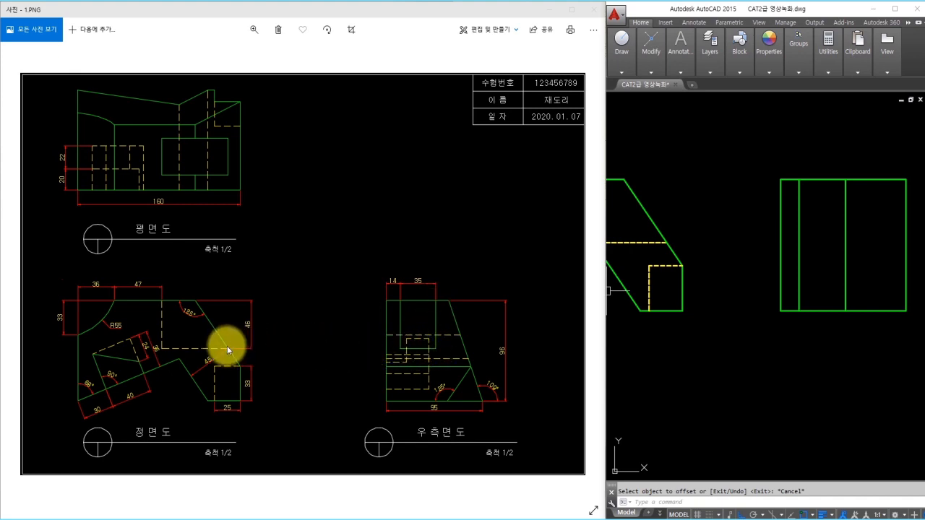
left_click(690, 237)
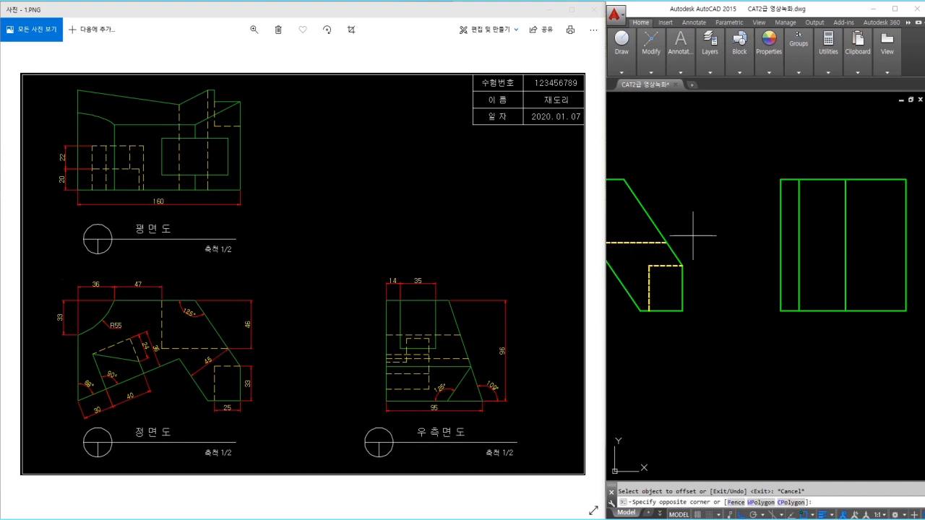
key("Escape")
type("1")
key("space")
left_click(666, 243)
left_click(883, 243)
key("Escape")
Step: Fillet the projected line with both inner vertical lines into sharp corners to close the slot's bottom
type("f")
key("space")
left_click(799, 233)
left_click(815, 242)
key("space")
left_click(827, 242)
left_click(844, 232)
key("Escape")
Step: Match the slot's bottom line to the green properties of its vertical side
type("ma")
key("space")
left_click(799, 235)
left_click(819, 242)
key("space")
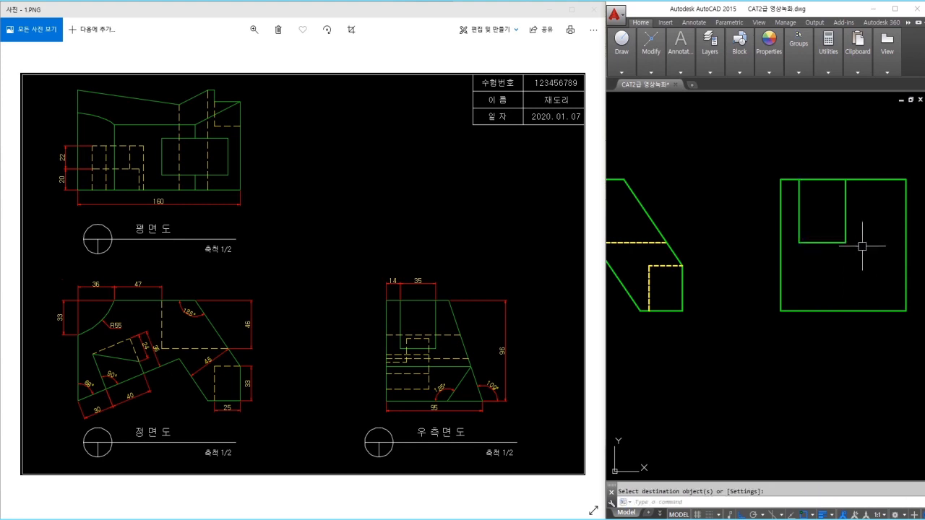
Step: Draw a line at 109° from the lower-right corner of the right side view, extending past its top edge
middle_click_drag(861, 245, 815, 244)
key("Escape")
type("l")
key("space")
left_click(859, 311)
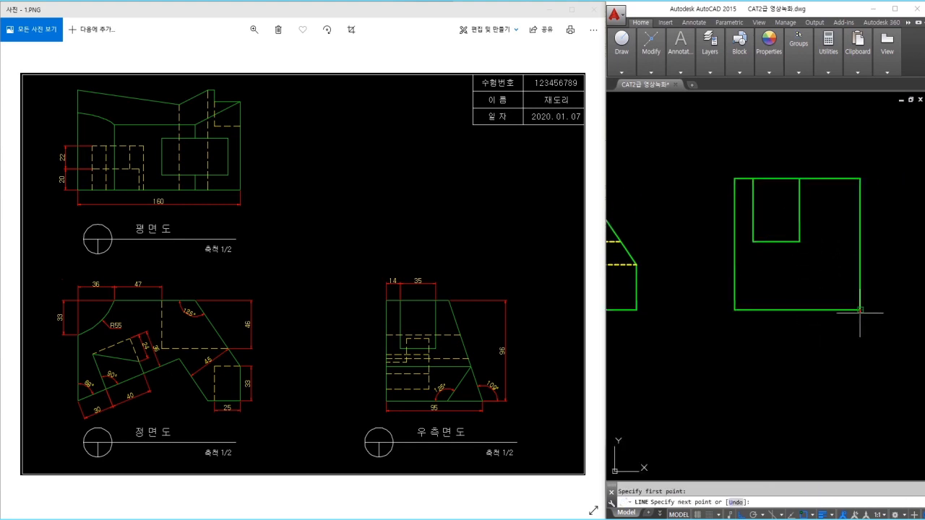
type("<109")
key("space")
left_click(830, 144)
key("space")
Step: Fillet the right side view's top edge and the 109° line into a sharp corner
type("f")
key("space")
left_click(813, 181)
left_click(823, 194)
left_click(808, 178)
key("Escape")
Step: Match the slanted right edge of the right side view to the green properties of its top edge
type("ma")
key("space")
left_click(811, 180)
left_click(820, 190)
key("Escape")
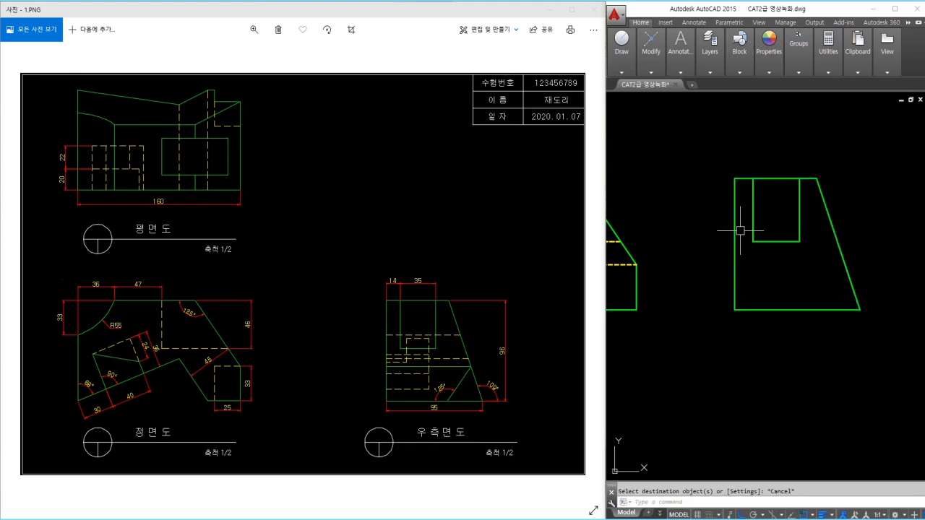
Step: Project a horizontal line from the lower end of the front view's slanted right edge across the right side view
middle_click_drag(739, 230, 751, 225)
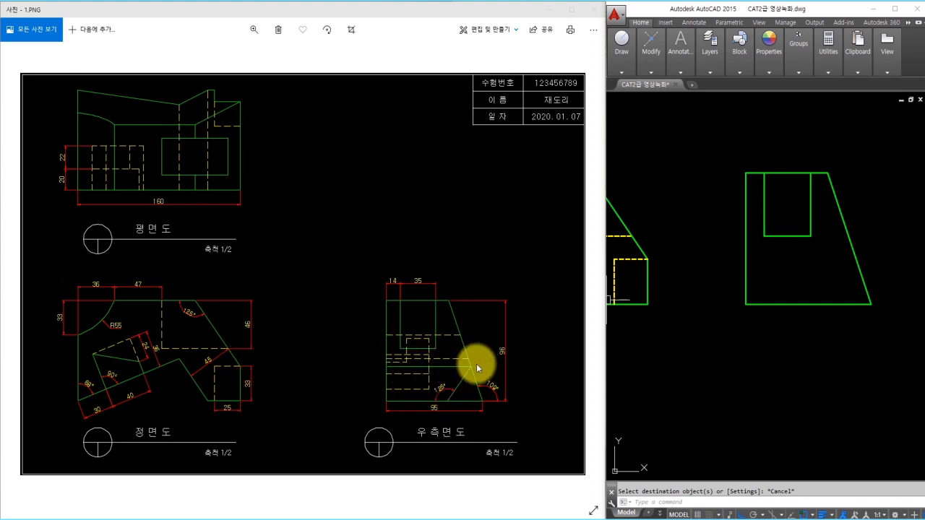
type("l")
key("Return")
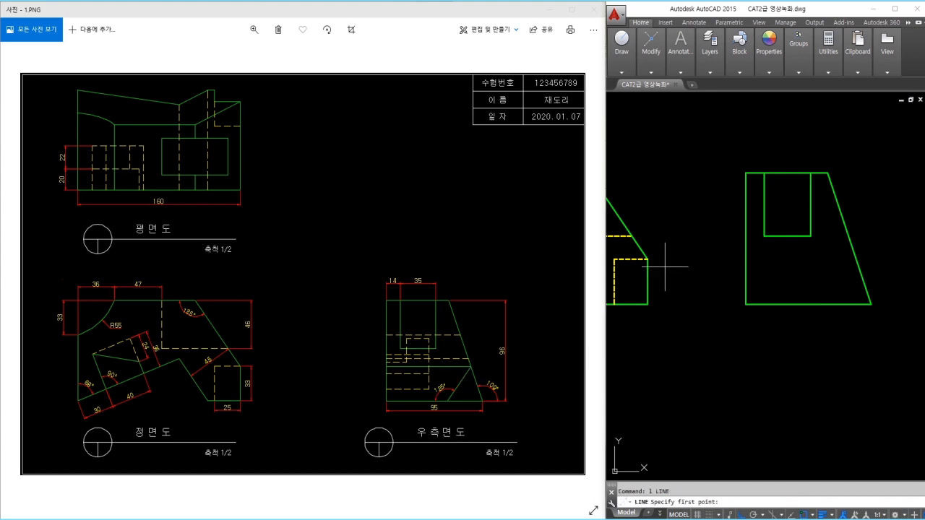
left_click(647, 258)
left_click(912, 259)
key("Return")
Step: Draw a line at -125° from where the projected line meets the right side view's slanted edge, extending below the bottom edge
key("Return")
left_click(856, 258)
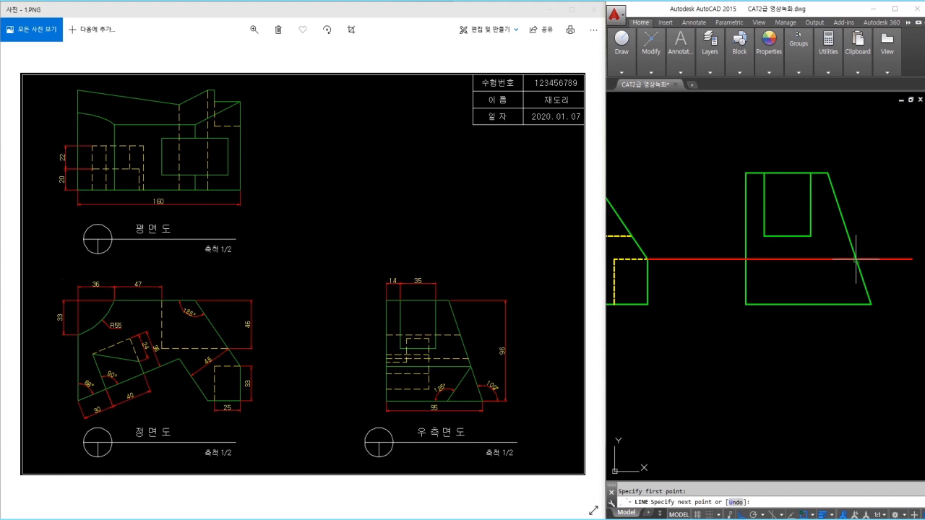
type("<-125")
key("Return")
left_click(799, 337)
key("Return")
Step: Trim the projected line and the angled line to the right side view's outline
type("tr")
key("Return")
key("Return")
left_click(817, 315)
key("space")
left_click(761, 289)
left_click(718, 279)
type("tr")
left_click(705, 259)
Step: Match the trimmed horizontal and angled lines in the right side view to the green outline properties
type("ma")
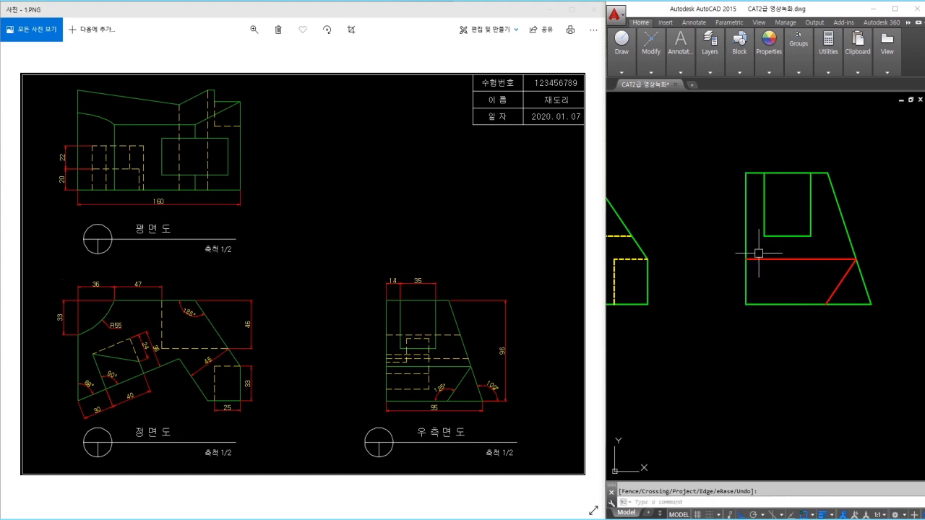
left_click(851, 246)
left_click(878, 251)
left_click(841, 277)
key("Escape")
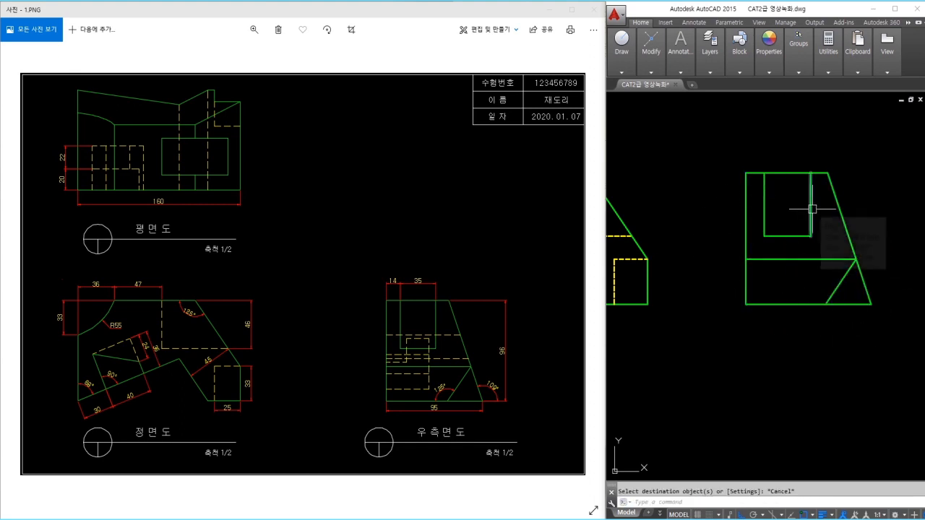
Step: Offset the top view's bottom edge 20 upward
scroll(713, 173, "down", 1)
mouse_move(714, 173)
middle_mouse_down()
mouse_move(773, 210)
mouse_move(849, 315)
middle_mouse_up()
type("o")
key("Return")
type("20")
key("Return")
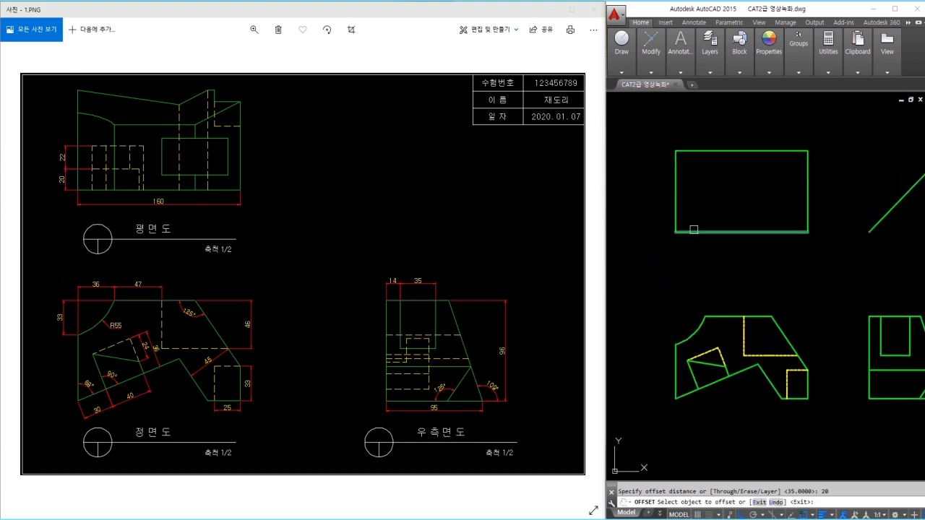
scroll(694, 230, "up", 2)
left_click(694, 232)
left_click(702, 209)
Step: Offset the new line in the top view 22 upward
key("Return")
key("Return")
type("22")
key("Return")
left_click(706, 207)
left_click(706, 170)
key("Escape")
mouse_move(713, 196)
middle_mouse_down()
mouse_move(724, 212)
mouse_move(725, 187)
middle_mouse_up()
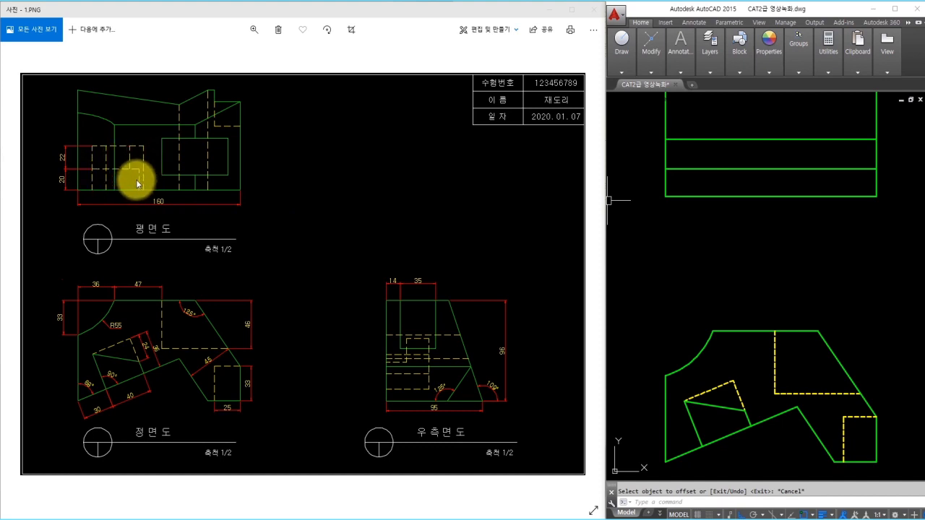
Step: Place vertical construction lines through the five corner points of the front view's tilted pocket
middle_click_drag(764, 365, 760, 320)
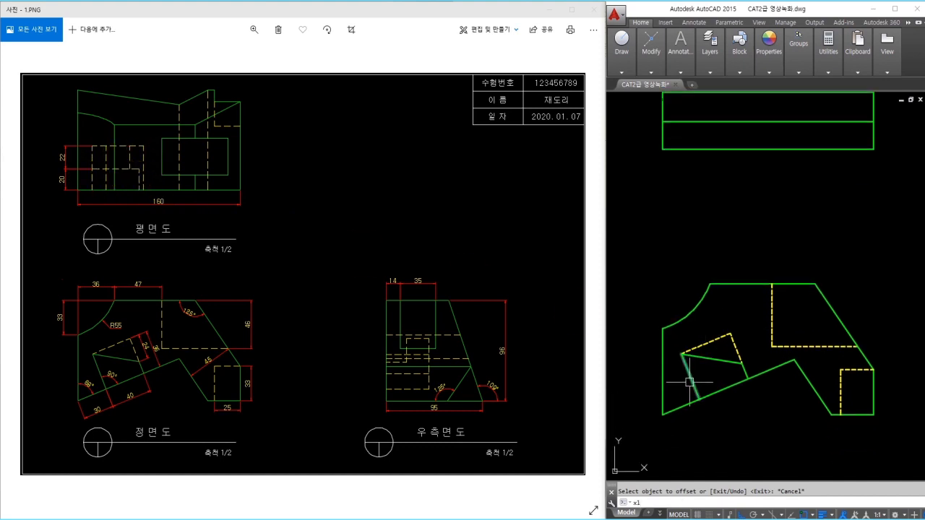
type("xl")
key("Return")
type("v")
key("Return")
scroll(672, 405, "up", 3)
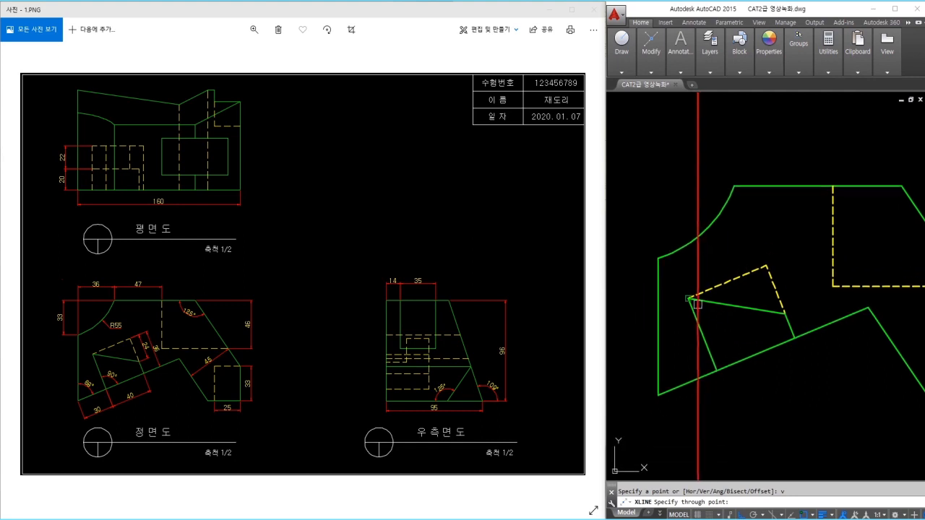
left_click(688, 297)
left_click(716, 370)
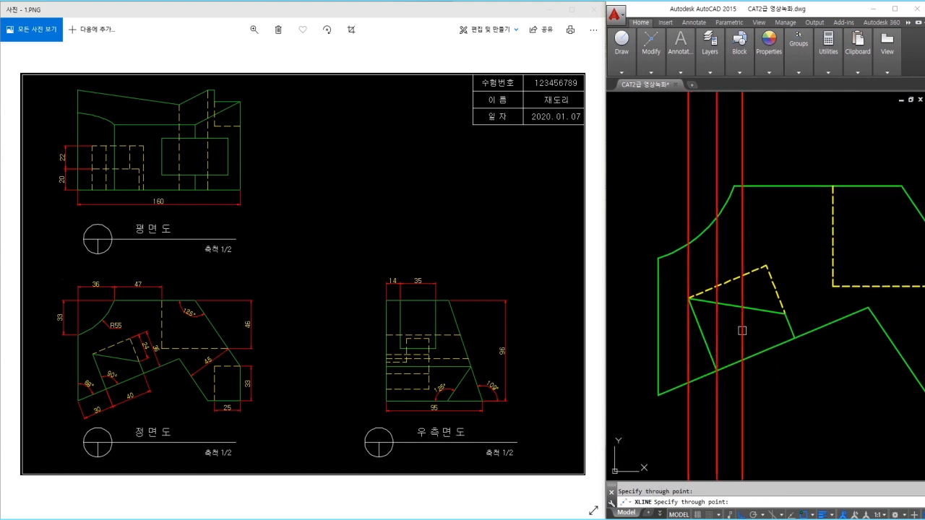
left_click(764, 267)
left_click(785, 314)
left_click(795, 338)
key("Return")
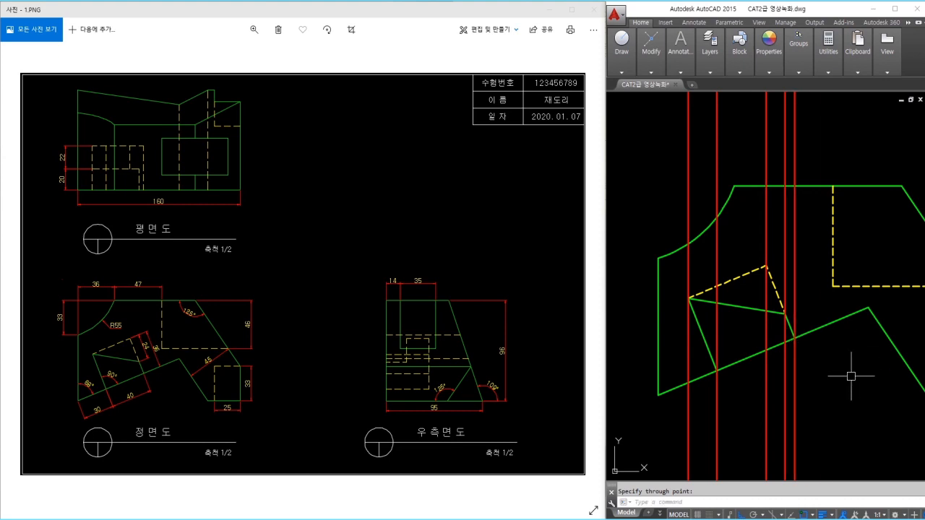
Step: Trim the vertical construction lines to between the top view's bottom edge and upper offset line, and trim the offset lines' outer ends
middle_click_drag(777, 212, 779, 397)
middle_click_drag(779, 239, 768, 386)
type("tr")
key("Return")
left_click(813, 327)
left_click(675, 214)
key("Return")
left_click(848, 190)
left_click(675, 204)
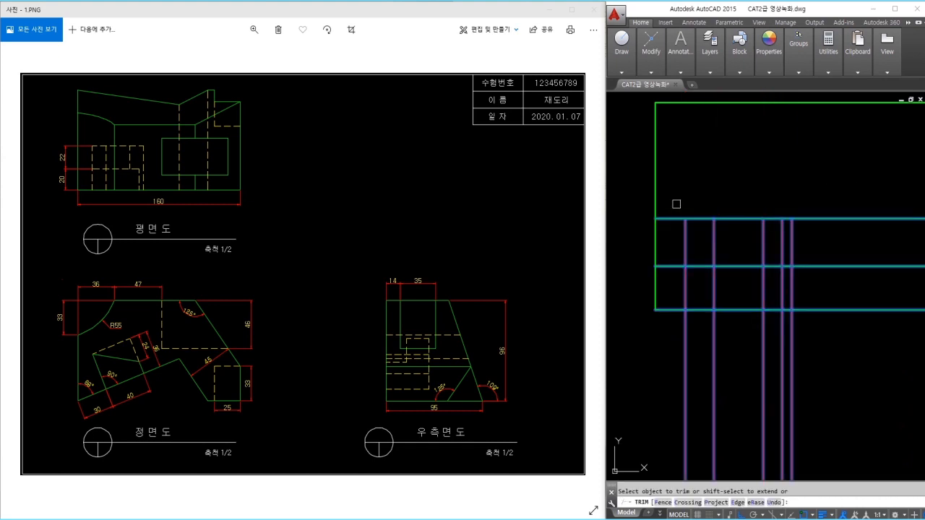
left_click(675, 198)
left_click(665, 275)
left_click(830, 288)
left_click(817, 212)
left_click(840, 341)
left_click(670, 359)
key("Return")
Step: Trim the surplus inner segments of the top view's pocket to form its stepped outline
middle_click_drag(738, 346, 706, 336)
type("tr")
key("Return")
key("Return")
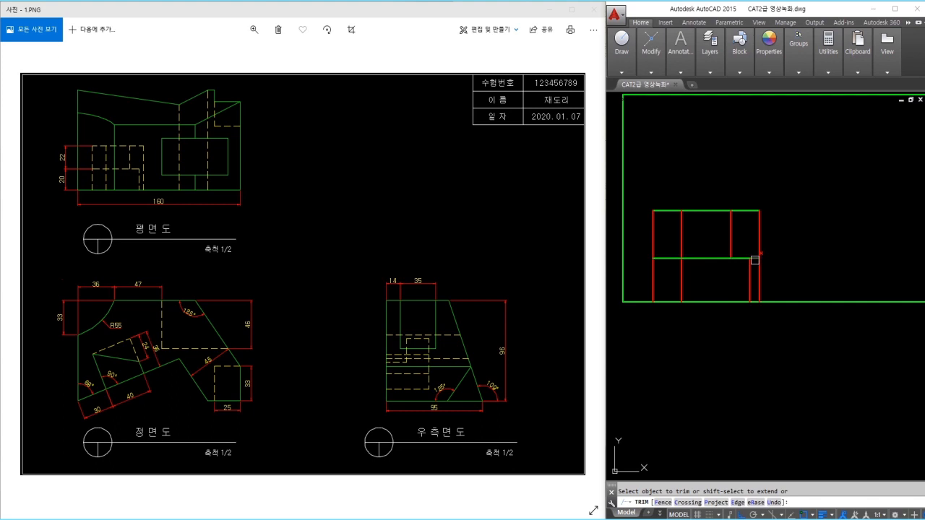
left_click(755, 259)
key("Escape")
left_click(791, 181)
key("Escape")
Step: Match the top view's pocket lines to the yellow dashed hidden line in the front view
scroll(780, 222, "down", 1)
middle_click_drag(780, 222, 776, 198)
type("ma")
key("Return")
left_click(786, 424)
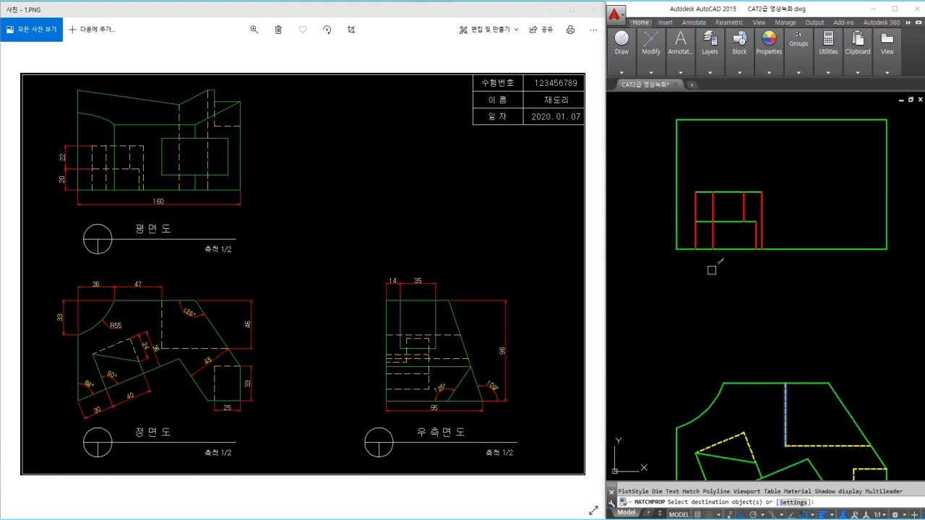
left_click(769, 265)
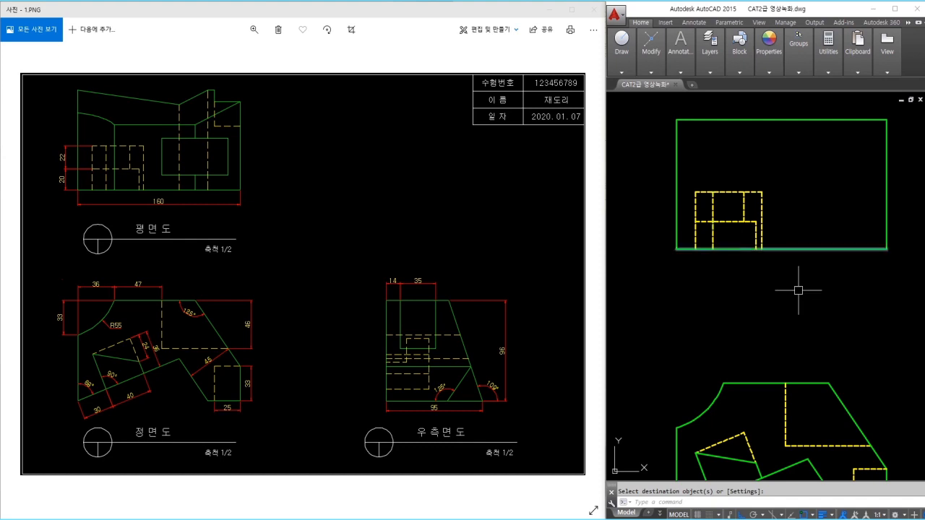
Step: Project a horizontal line from the lower end of the front view's arc across the right side view
mouse_move(836, 312)
middle_mouse_down()
mouse_move(836, 293)
mouse_move(801, 238)
mouse_move(750, 263)
middle_mouse_up()
scroll(801, 248, "down", 2)
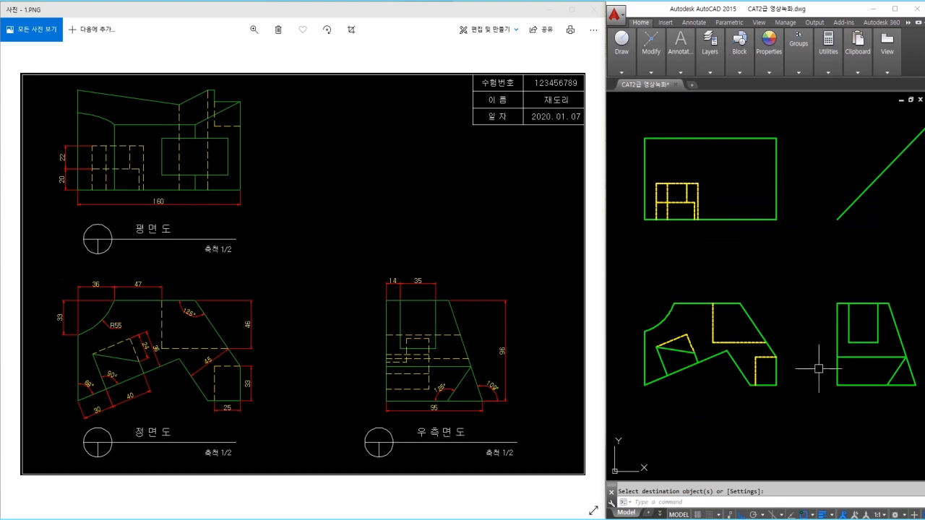
middle_click_drag(822, 373, 794, 351)
type("l")
key("space")
middle_click_drag(869, 333, 856, 289)
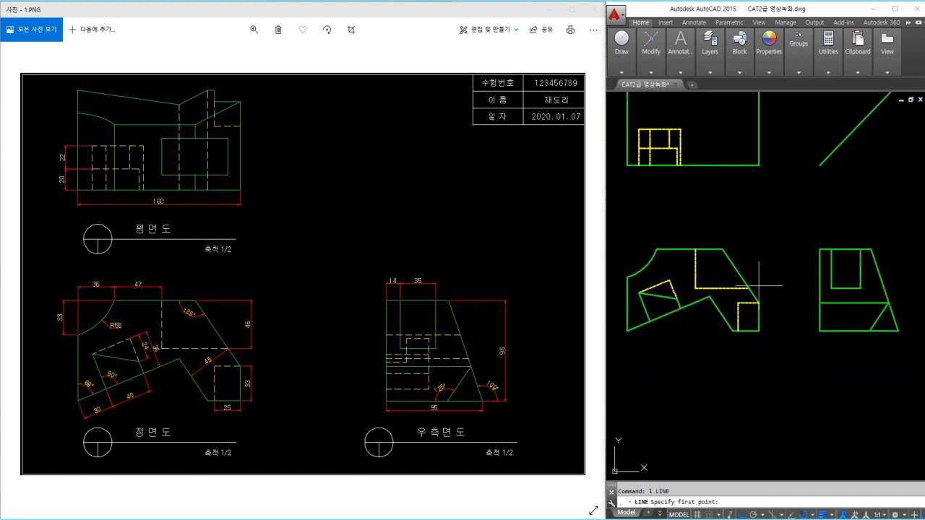
scroll(639, 288, "up", 2)
key("Escape")
type("l")
key("space")
left_click(620, 272)
middle_click_drag(822, 290, 654, 290)
left_click(901, 270)
key("Escape")
Step: Trim the arc's projection line to the right side view's outline and delete the leftover outside it
type("tr")
key("space")
key("space")
left_click(874, 270)
key("Escape")
left_click(758, 264)
key("space")
left_click(750, 271)
key("space")
Step: Match the arc's projection line in the right side view to the yellow dashed hidden line properties
type("ma")
key("space")
left_click(634, 288)
left_click(782, 270)
key("Escape")
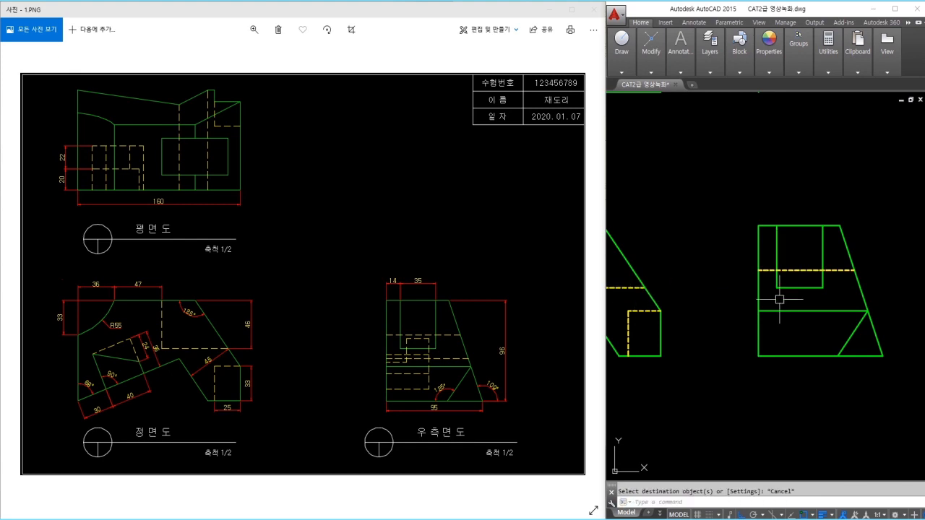
Step: Project a horizontal line from the peak of the front view's underside across the right side view
type("l")
key("space")
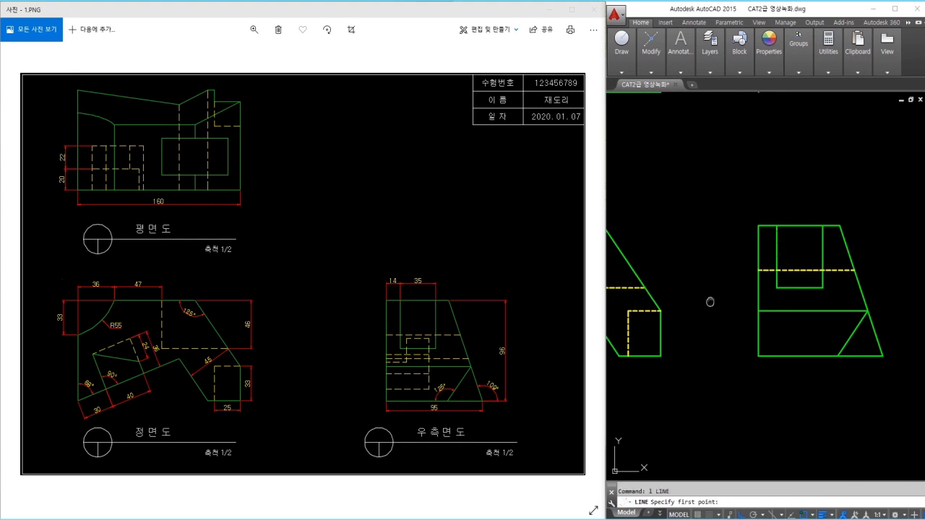
middle_click_drag(598, 314, 720, 308)
middle_click_drag(819, 308, 718, 308)
left_click(909, 295)
key("Escape")
Step: Trim the underside peak's projection line to the right side view's outline and delete the leftover outside it
type("tr")
key("space")
key("space")
left_click(901, 294)
key("Escape")
left_click(775, 287)
left_click(782, 285)
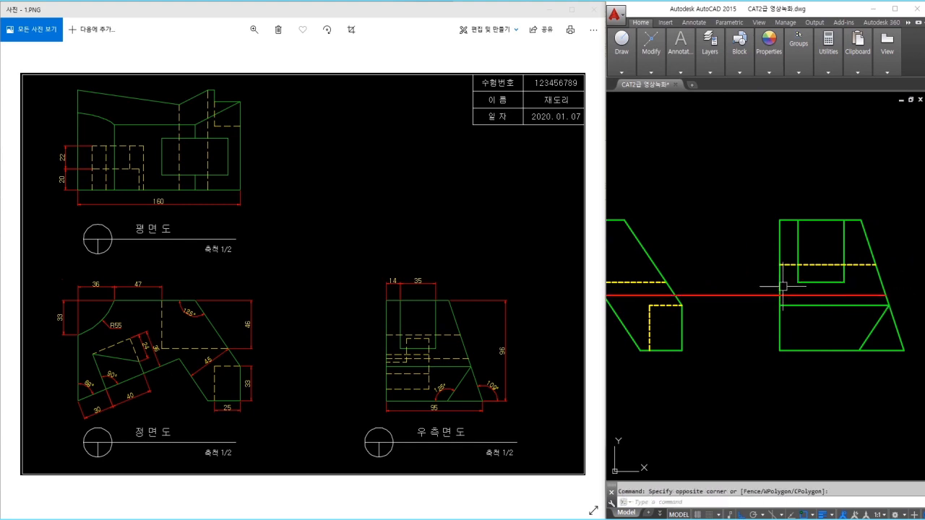
left_click(780, 286)
key("space")
key("Escape")
Step: Match the underside peak's projection line to the right side view's upper yellow dashed line
type("ma")
key("space")
left_click(810, 265)
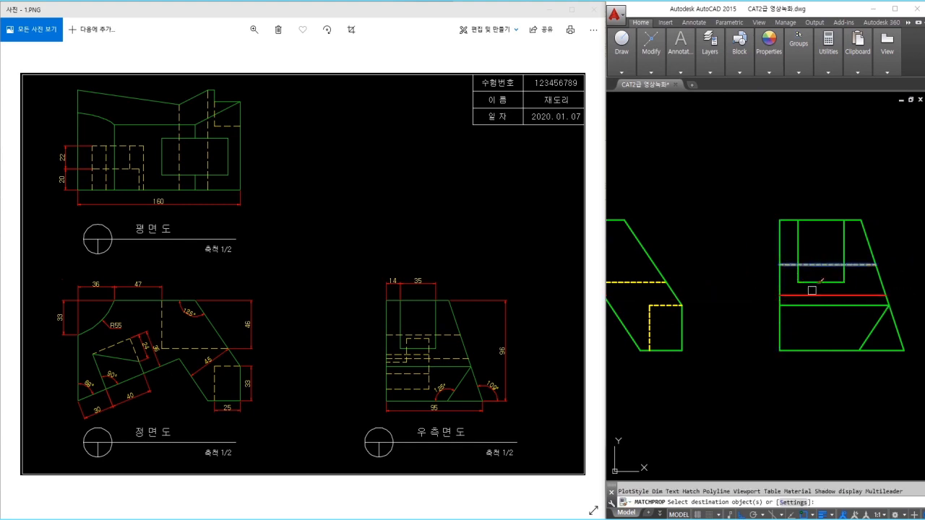
left_click(809, 296)
key("Escape")
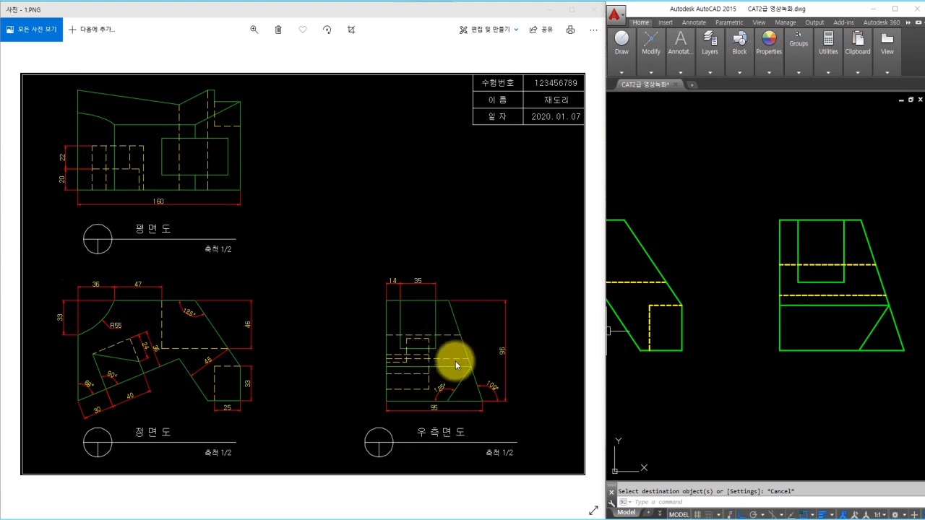
Step: Place horizontal construction lines through the five corner points of the front view's tilted pocket
middle_click_drag(645, 330, 822, 311)
scroll(682, 279, "up", 2)
type("l")
key("space")
type("h")
key("space")
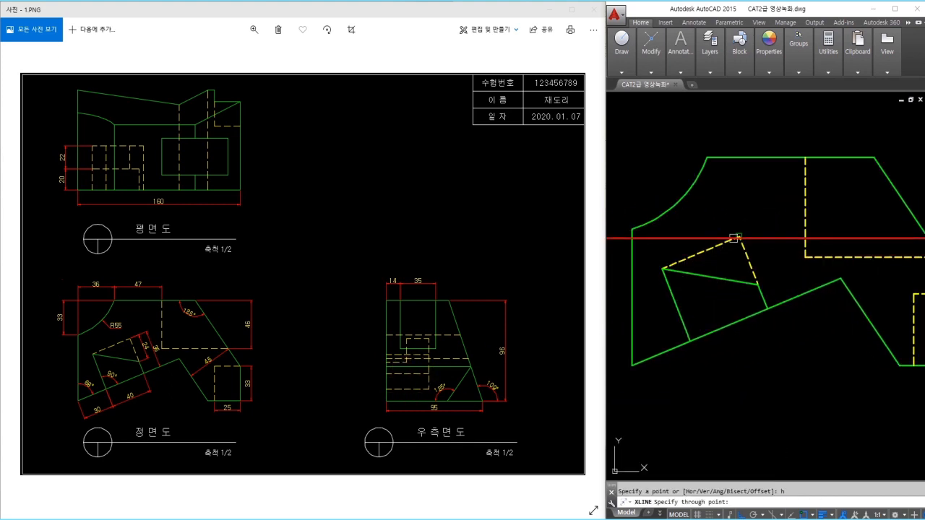
left_click(737, 237)
left_click(663, 268)
left_click(755, 284)
left_click(766, 308)
left_click(692, 337)
key("space")
Step: Project horizontal lines from the top view pocket's step and upper edge past the diagonal projection line
middle_click_drag(867, 321, 638, 322)
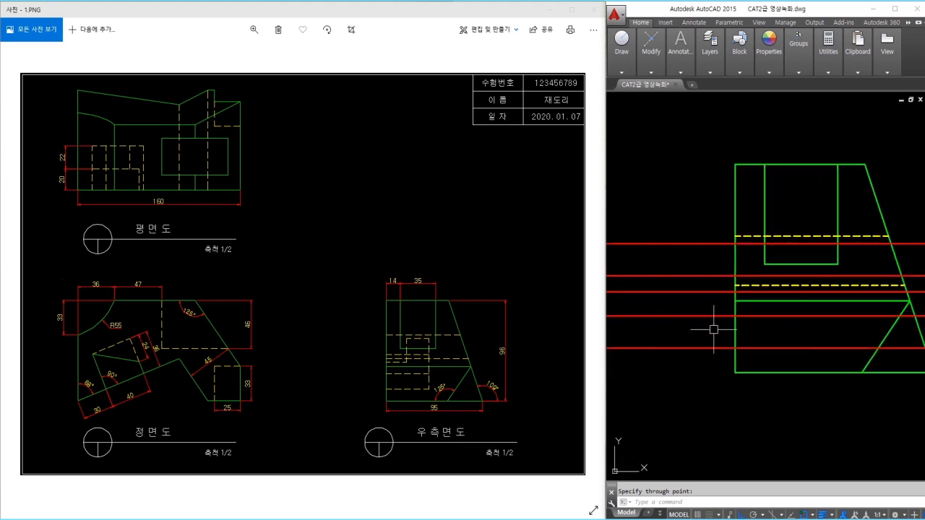
left_click(125, 204)
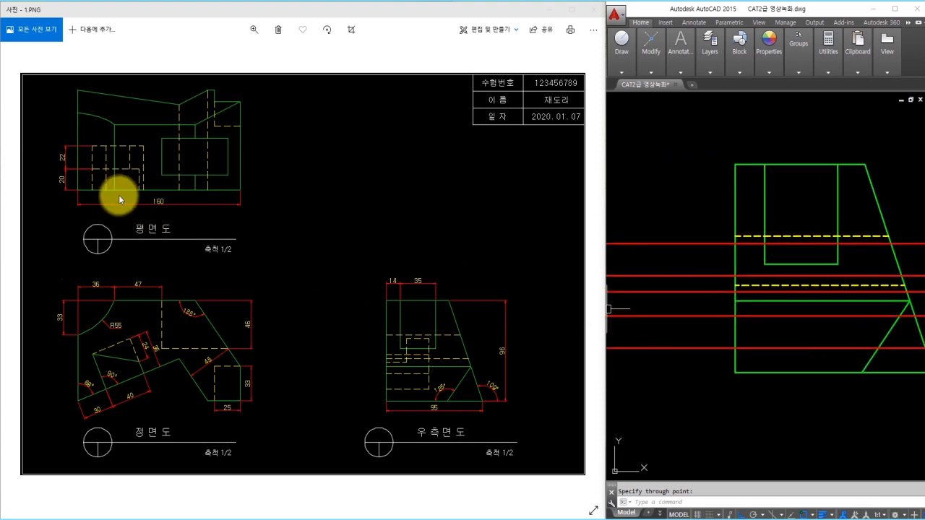
scroll(697, 167, "down", 1)
middle_click_drag(697, 166, 871, 325)
scroll(705, 214, "down", 1)
middle_click_drag(705, 214, 688, 214)
type("l")
key("Return")
left_click(666, 181)
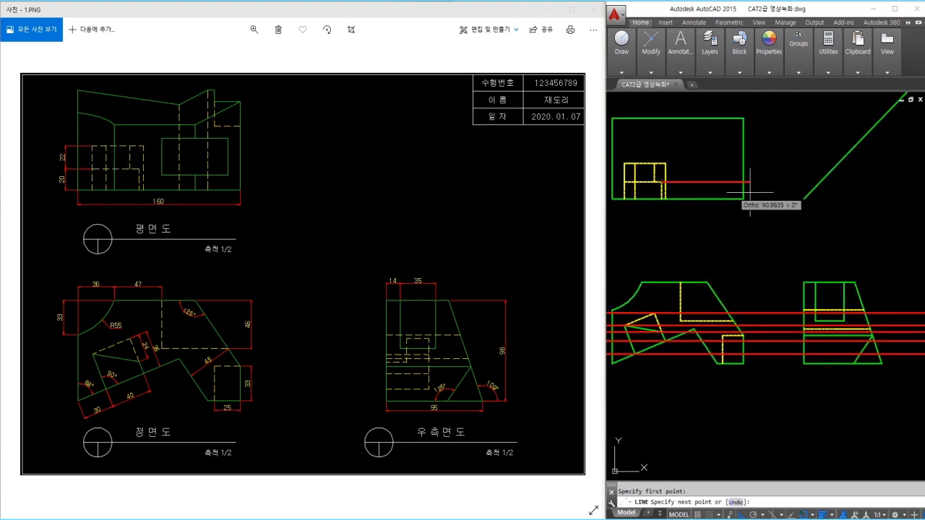
left_click(875, 182)
key("Return")
key("Return")
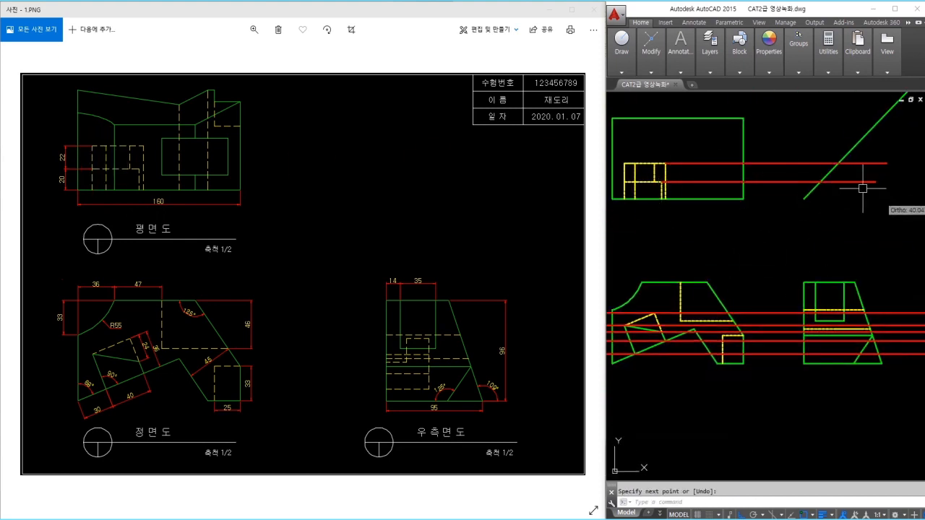
Step: Draw a vertical line from the upper projection's intersection with the diagonal down through the right side view
left_click(837, 164)
key("Return")
key("Return")
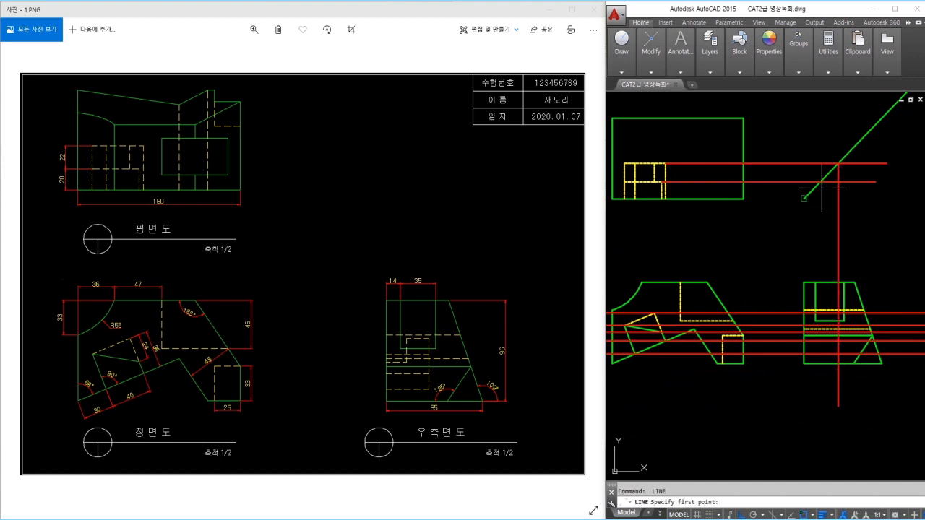
Step: Draw a vertical line from the lower projection's intersection with the diagonal down through the right side view
left_click(825, 401)
key("Return")
scroll(838, 359, "up", 2)
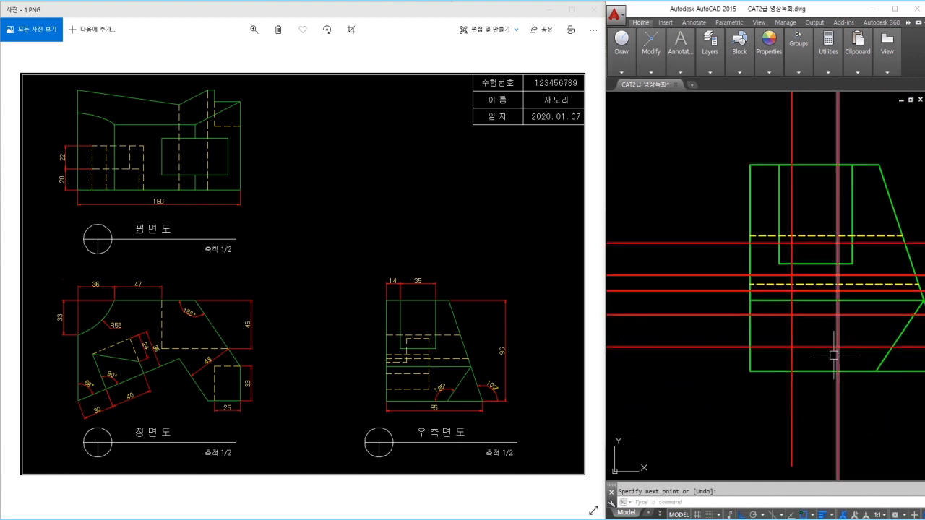
Step: Fillet the red projection lines in the right side view into the pocket outline's upper-left, upper-right and lower-right sharp corners
scroll(870, 343, "up", 1)
type("f")
key("Return")
left_click(744, 205)
left_click(759, 183)
key("Return")
left_click(802, 187)
left_click(817, 202)
key("Return")
left_click(816, 325)
left_click(793, 350)
key("Return")
Step: Trim the red lines extending beyond the right side view's left edge and the pocket vertical extending below its bottom edge
key("Escape")
type("tr")
key("Return")
left_click(677, 332)
key("Return")
left_click(663, 384)
left_click(642, 210)
key("Return")
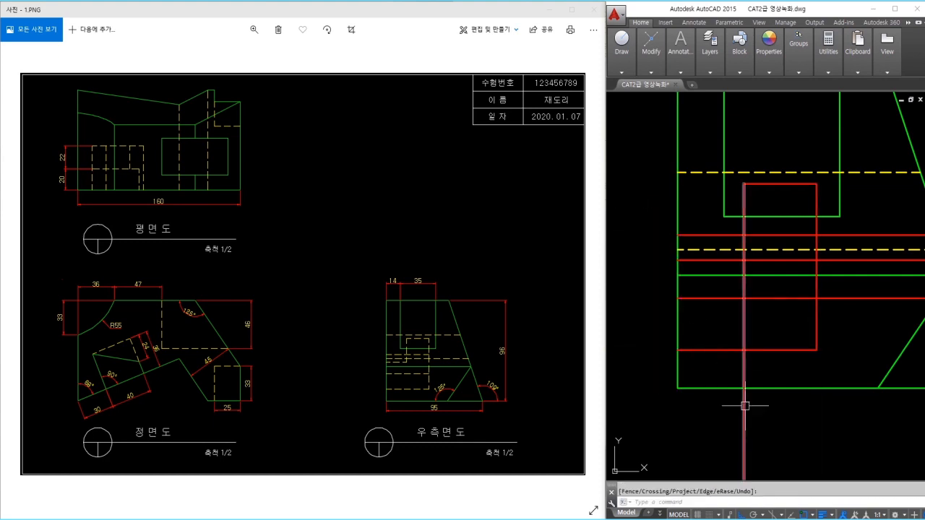
left_click(730, 395)
left_click(758, 382)
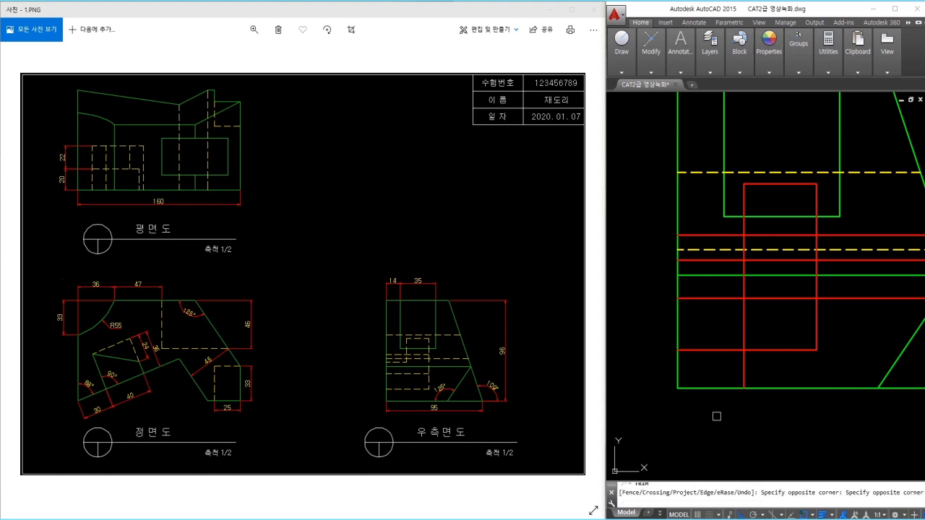
key("Return")
Step: Try trimming the pocket's left vertical and the second-lowest projection line to a shared corner, and undo those trims
key("Return")
left_click(744, 290)
key("Return")
left_click(808, 284)
left_click(740, 325)
key("Return")
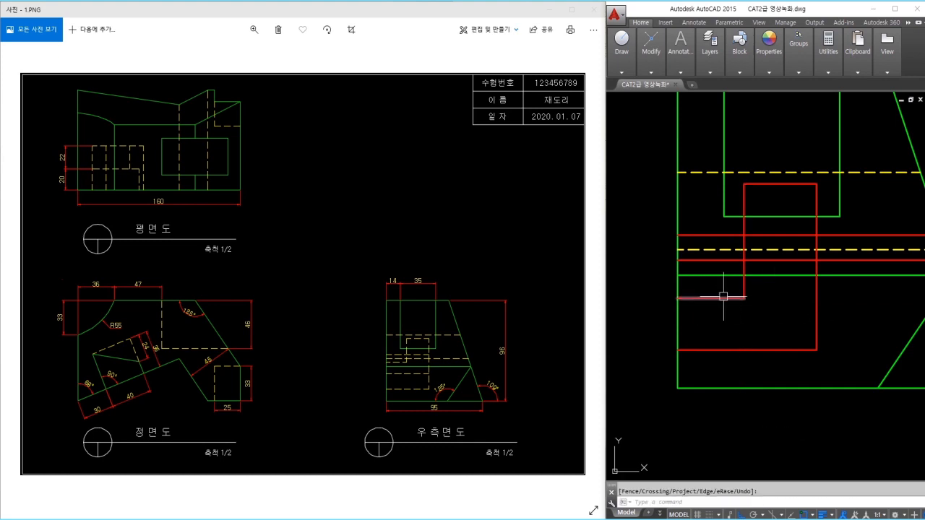
mouse_move(744, 296)
middle_mouse_down()
mouse_move(739, 303)
mouse_move(747, 291)
middle_mouse_up()
key("ctrl+z")
key("ctrl+z")
Step: Trim the pocket's left vertical and the third red horizontal line from the top to their shared corner
type("tr")
key("Return")
key("Return")
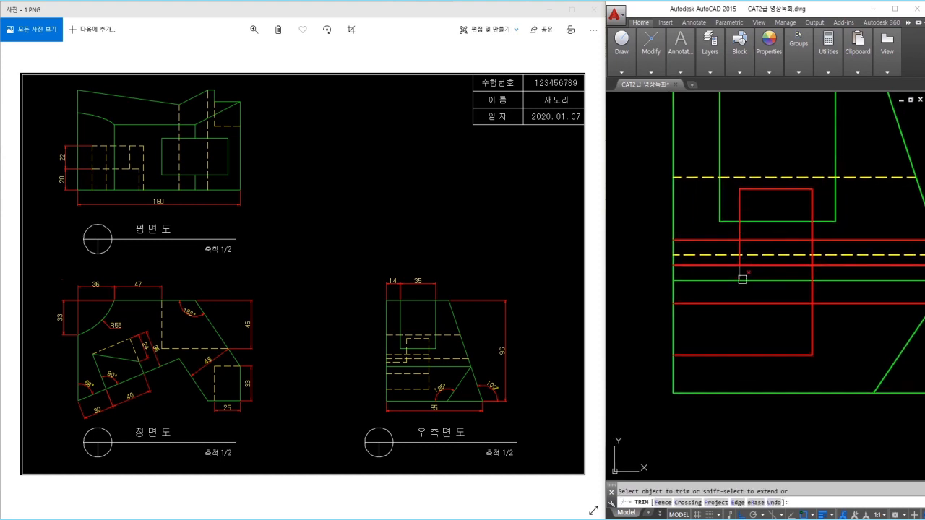
key("Escape")
left_click(739, 247)
key("Return")
left_click(751, 266)
key("Return")
key("Escape")
Step: Trim the two remaining overlong red horizontal lines back to the pocket's right vertical
key("Return")
left_click(822, 228)
left_click(794, 231)
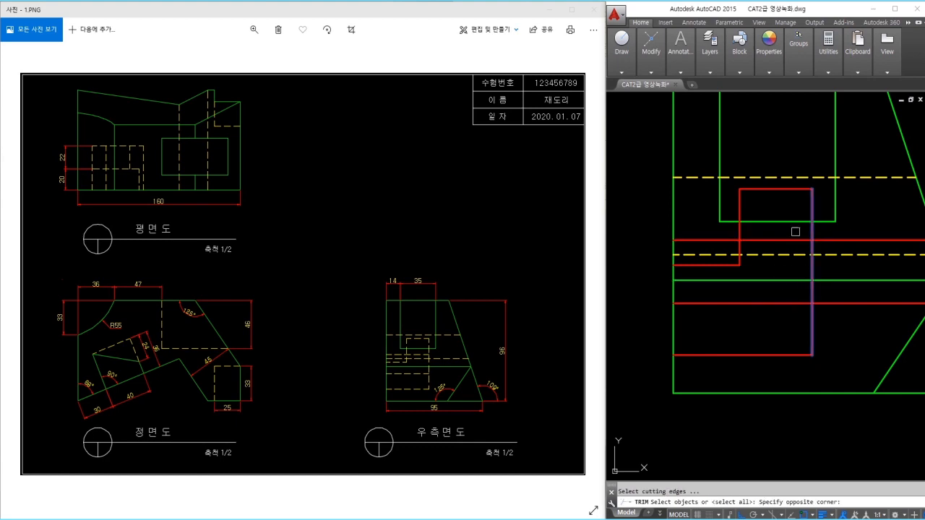
key("Return")
left_click(824, 239)
key("Return")
key("Return")
left_click(813, 292)
key("Return")
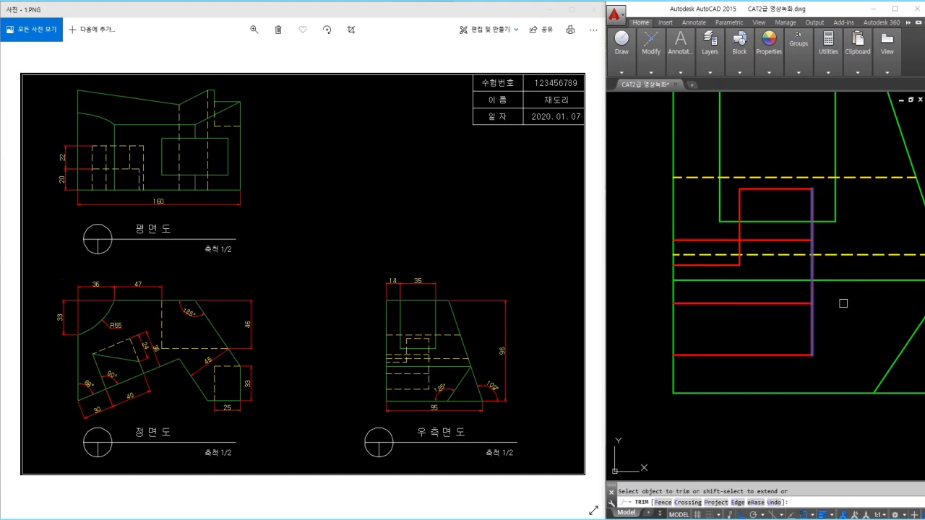
left_click(841, 304)
key("Return")
middle_click_drag(834, 313, 823, 313)
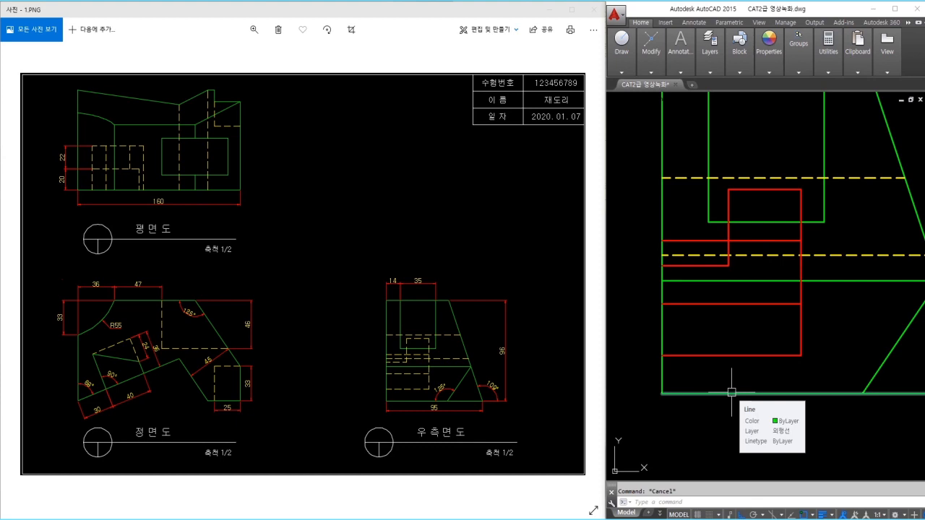
Step: Match all red pocket lines in the right side view to the existing yellow dashed hidden line
type("ma")
key("Return")
left_click(821, 255)
left_click(714, 222)
left_click(720, 281)
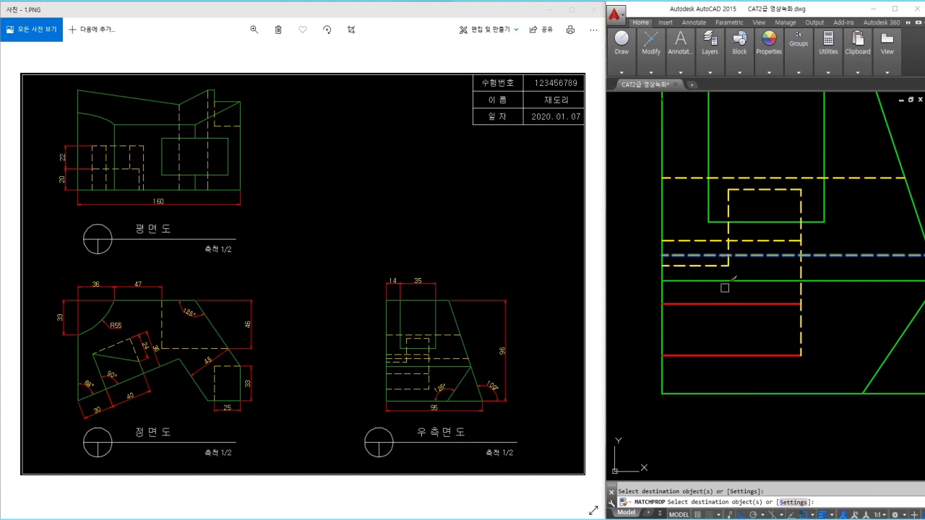
left_click(762, 359)
key("Escape")
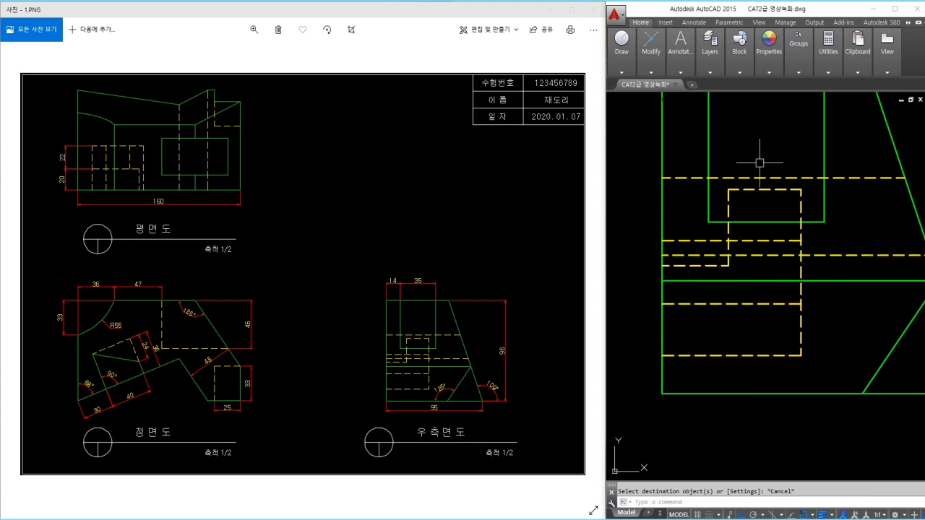
Step: Erase the two red horizontal projection lines running from the top view's pocket
scroll(780, 350, "down", 4)
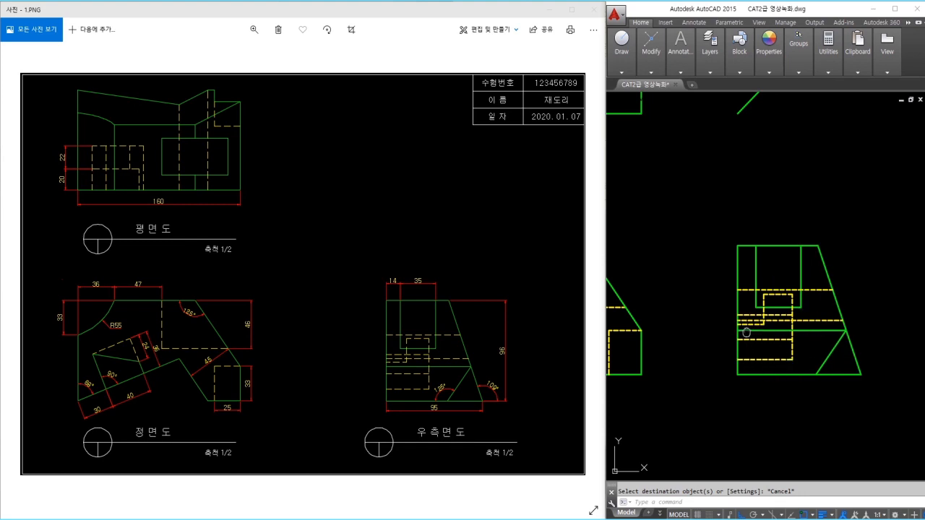
mouse_move(746, 333)
middle_mouse_down()
mouse_move(816, 361)
mouse_move(895, 452)
middle_mouse_up()
left_click(853, 233)
left_click(821, 159)
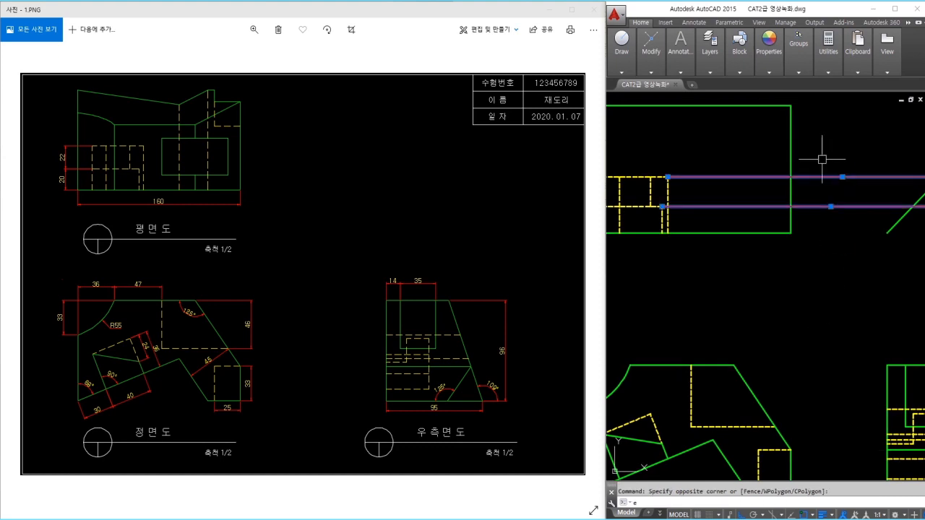
type("e")
key("space")
Step: From the right end of the front view's top edge, draw a vertical line through the top view and a horizontal line through the side view
middle_click_drag(748, 229, 808, 221)
key("space")
middle_click_drag(785, 304, 713, 340)
left_click(768, 376)
scroll(768, 345, "down", 2)
left_click(729, 175)
key("space")
key("space")
left_click(716, 367)
key("space")
key("space")
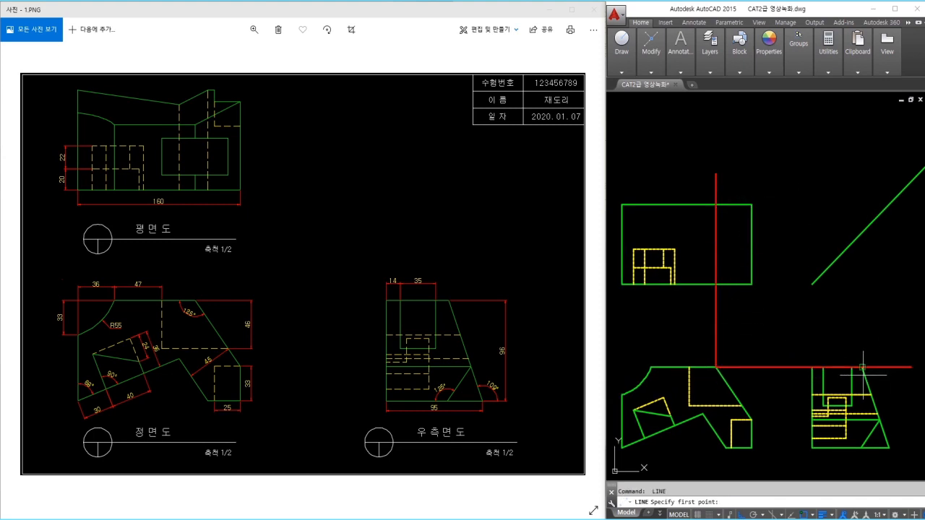
Step: Project the right side view's upper-right corner up to the diagonal and horizontally back into the top view
left_click(862, 367)
left_click(862, 192)
key("space")
key("space")
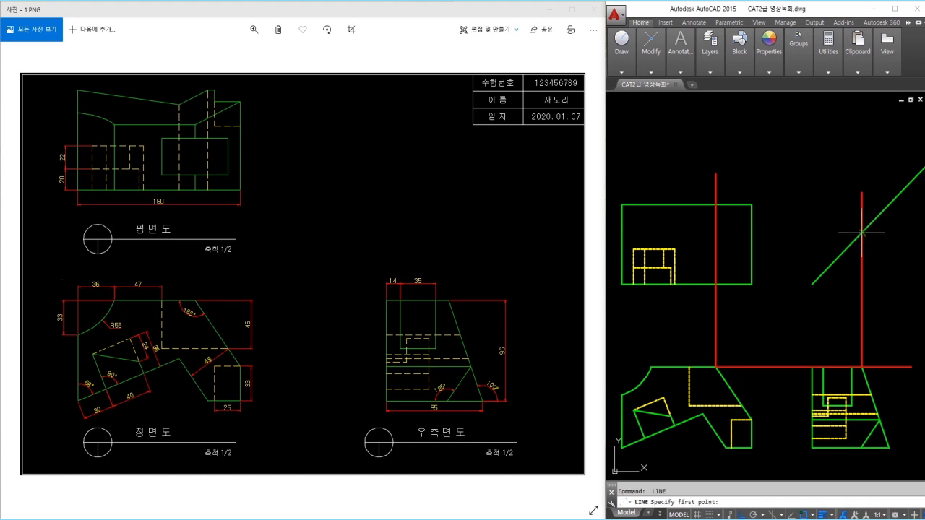
left_click(716, 232)
key("space")
Step: Mark the intersection of the two projection lines in the top view with a small circle
type("c")
key("space")
left_click(716, 233)
key("Escape")
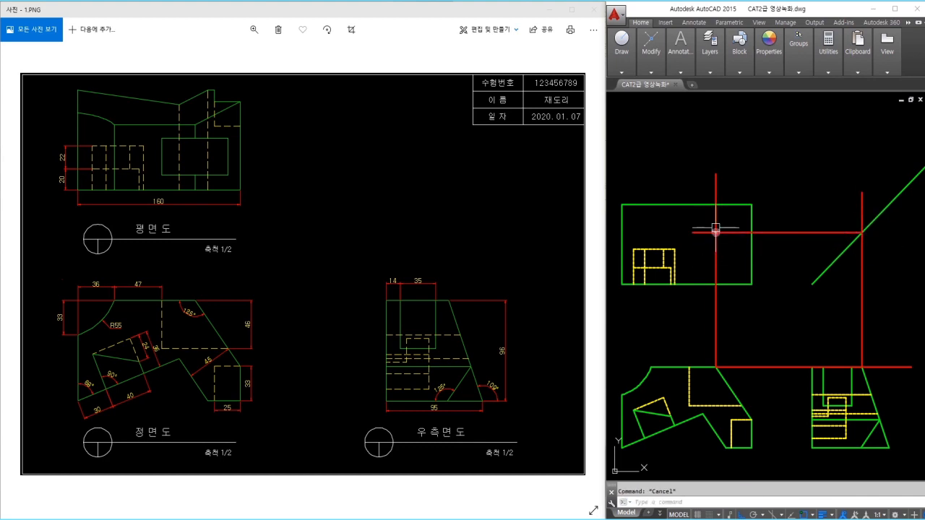
Step: Erase the four red construction lines, keeping the small circle marker in the top view
left_click(897, 303)
left_click(682, 324)
left_click(781, 388)
left_click(772, 196)
type("e")
key("space")
middle_click_drag(720, 316, 769, 318)
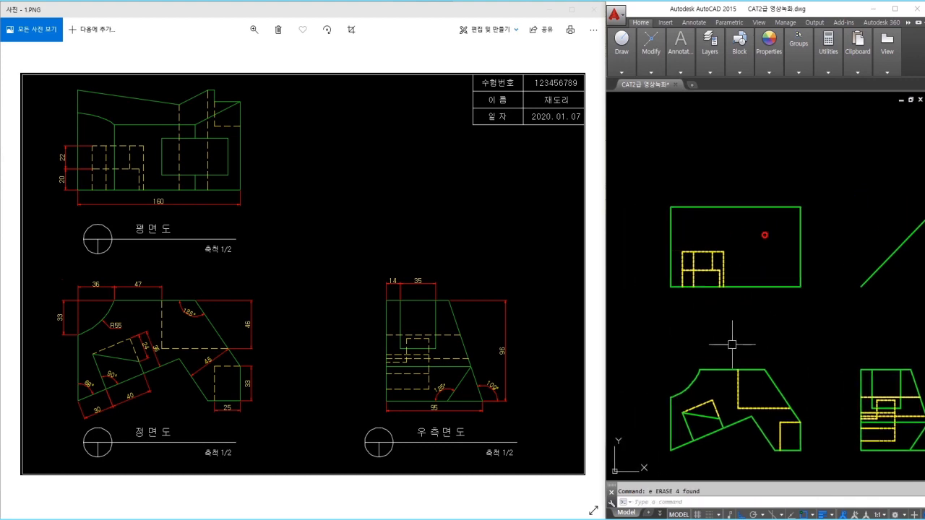
Step: Draw a vertical line from the front view arc's upper end through the top view and a horizontal line across to the side view
left_click(699, 370)
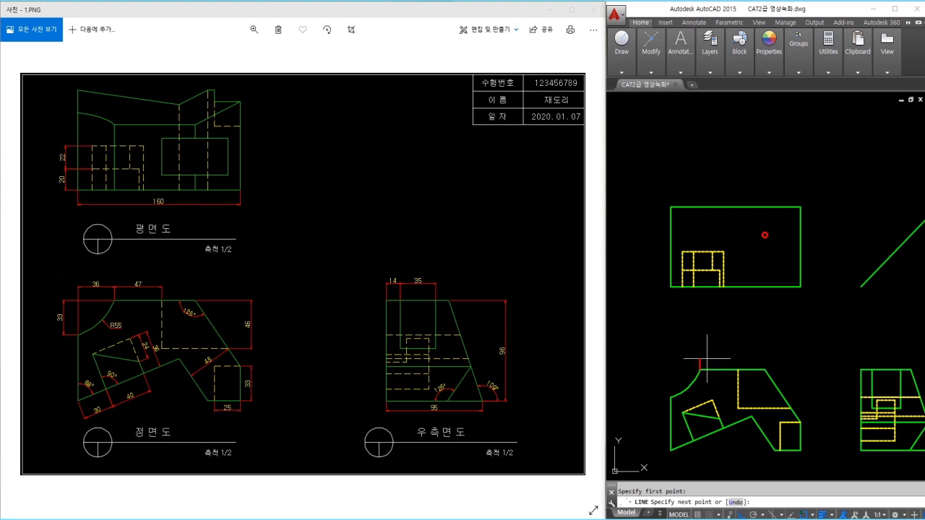
left_click(699, 185)
middle_click_drag(761, 272, 724, 260)
key("space")
key("space")
left_click(664, 357)
left_click(898, 357)
key("space")
Step: Draw a vertical line from the right side view's upper-right corner up past the diagonal projection line
key("space")
left_click(874, 363)
left_click(873, 183)
key("space")
Step: Draw a horizontal line from the vertical's intersection with the diagonal back across the top view
key("space")
left_click(874, 223)
left_click_drag(606, 223, 609, 223)
key("Escape")
type("c")
key("space")
key("Escape")
key("space")
left_click(875, 223)
mouse_move(739, 226)
middle_mouse_down()
mouse_move(811, 231)
mouse_move(678, 238)
middle_mouse_up()
key("Escape")
type("l")
key("space")
left_click(885, 228)
middle_click_drag(777, 231, 812, 237)
left_click(649, 239)
key("Escape")
Step: Mark the projected position of the arc's upper end in the top view with a small circle
type("c")
key("space")
left_click(708, 232)
key("space")
Step: Erase the red construction lines used to locate the arc's upper end, keeping both circle markers in the top view
middle_click_drag(801, 292, 781, 267)
left_click(911, 284)
left_click(691, 307)
left_click(811, 369)
left_click(801, 196)
key("space")
key("Escape")
left_click(819, 198)
left_click(795, 358)
type("e")
left_click(908, 300)
left_click(669, 284)
type("e")
scroll(679, 227, "up", 4)
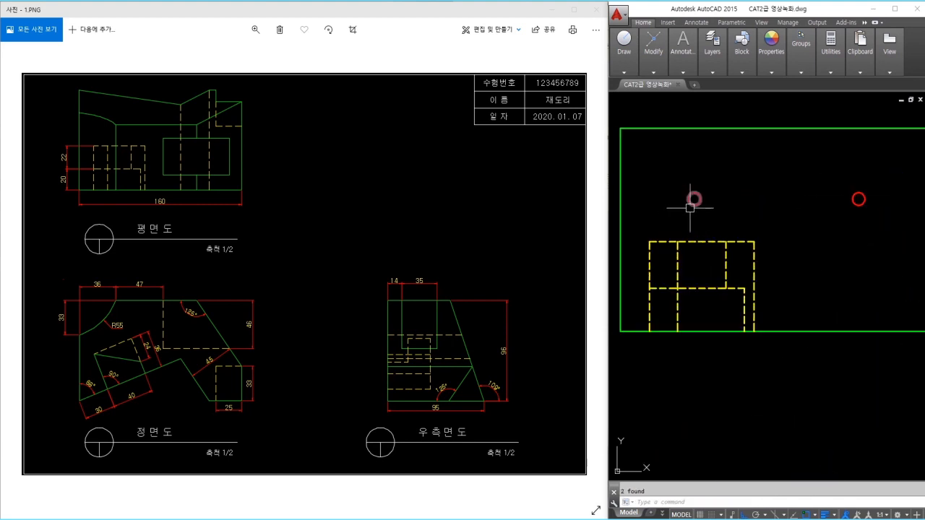
key("Escape")
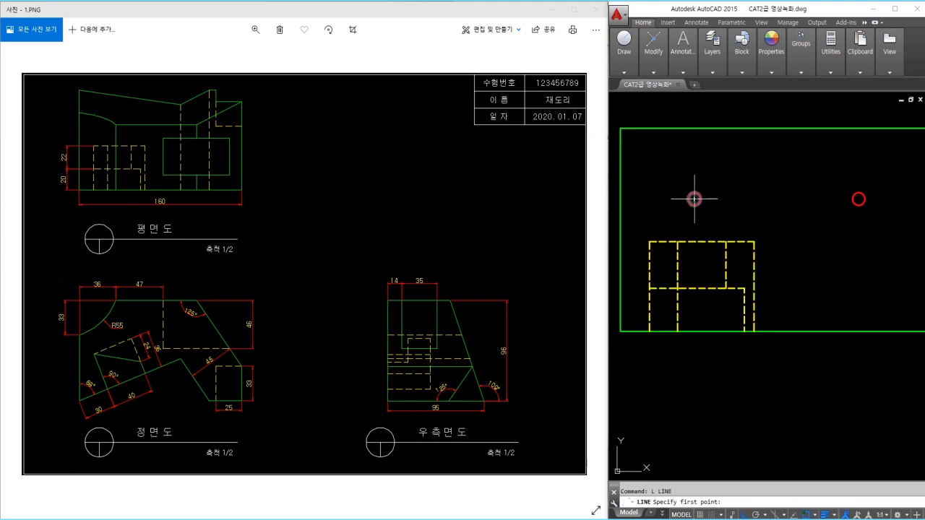
Step: Draw a line joining the two circle markers' centres and a vertical line from each centre down past the top view's bottom edge
left_click(858, 199)
left_click(859, 379)
key("Return")
key("Return")
left_click(695, 198)
left_click(704, 383)
key("Escape")
Step: Trim the parts of both vertical lines that extend below the top view's bottom edge
type("tr")
left_click(820, 376)
left_click(793, 302)
key("Return")
left_click(898, 378)
left_click(676, 361)
key("Return")
Step: Erase the two circle markers in the top view
type("e")
left_click(674, 179)
left_click(703, 211)
left_click(823, 178)
left_click(869, 210)
key("Return")
Step: Match the three red inner lines of the top view to the properties of its green bottom edge
type("ma")
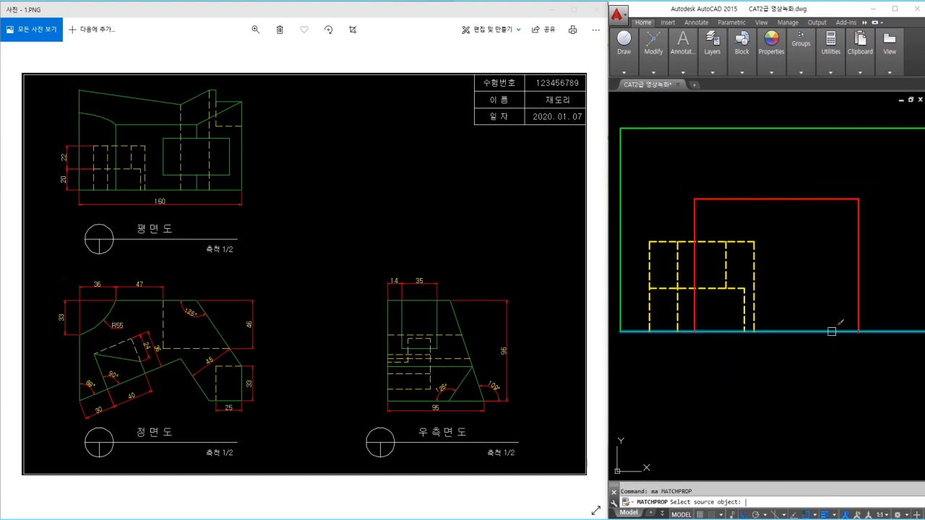
left_click(832, 331)
left_click(888, 182)
left_click(680, 211)
key("Escape")
Step: Draw a vertical projection line from the front view's upper dashed notch corner on the top edge up past the top view
middle_click_drag(841, 237, 807, 207)
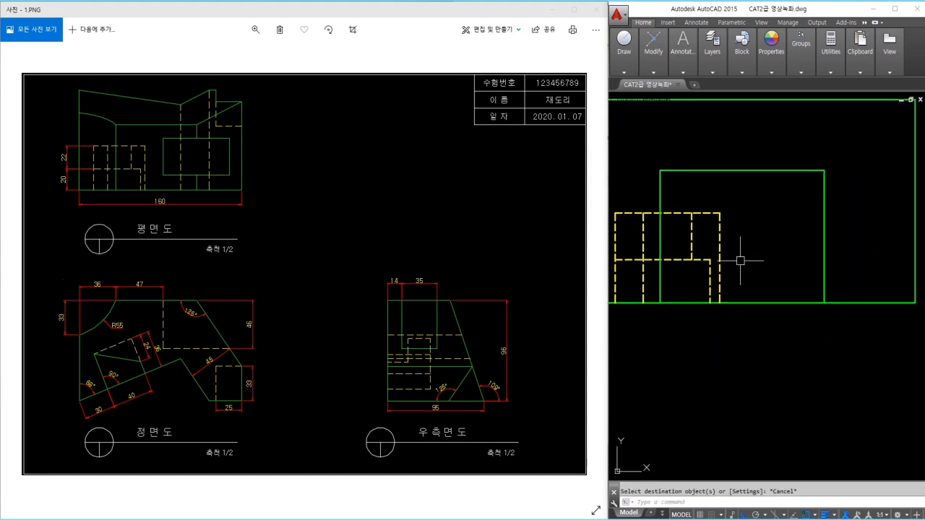
scroll(740, 260, "down", 5)
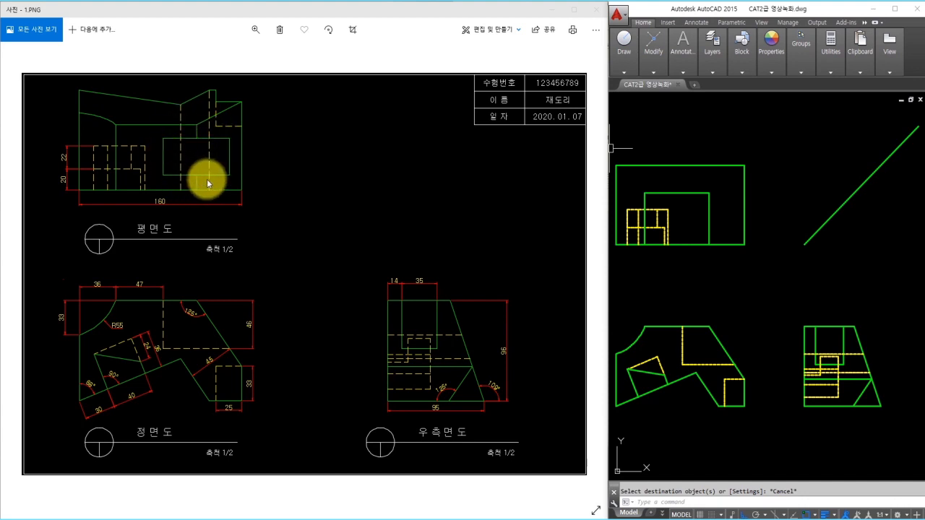
type("l")
key("Return")
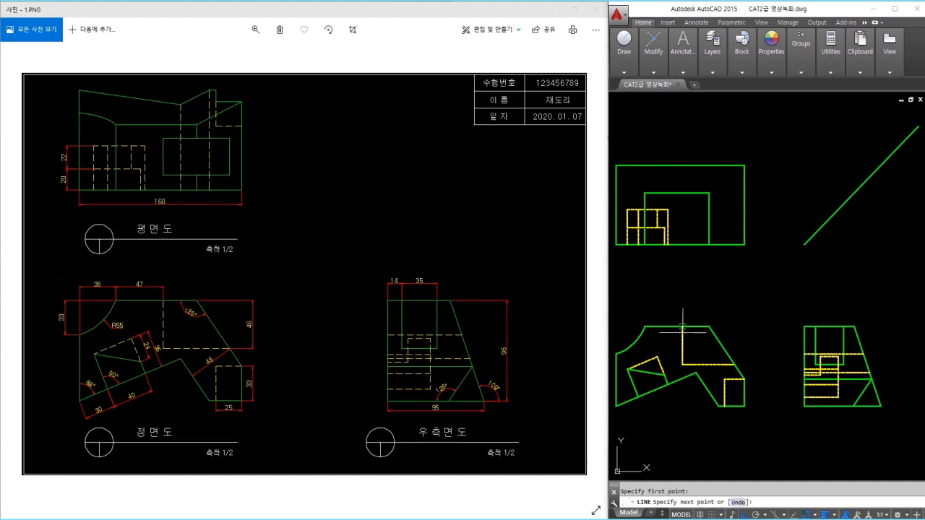
left_click(683, 127)
key("Return")
Step: Draw a horizontal projection line from the same dashed notch corner across and beyond the right side view
key("Return")
left_click(683, 326)
left_click(901, 326)
key("Return")
Step: Project the right edge of the side view's upper rectangle vertically past the diagonal, and from the intersection horizontally across the top view
key("Return")
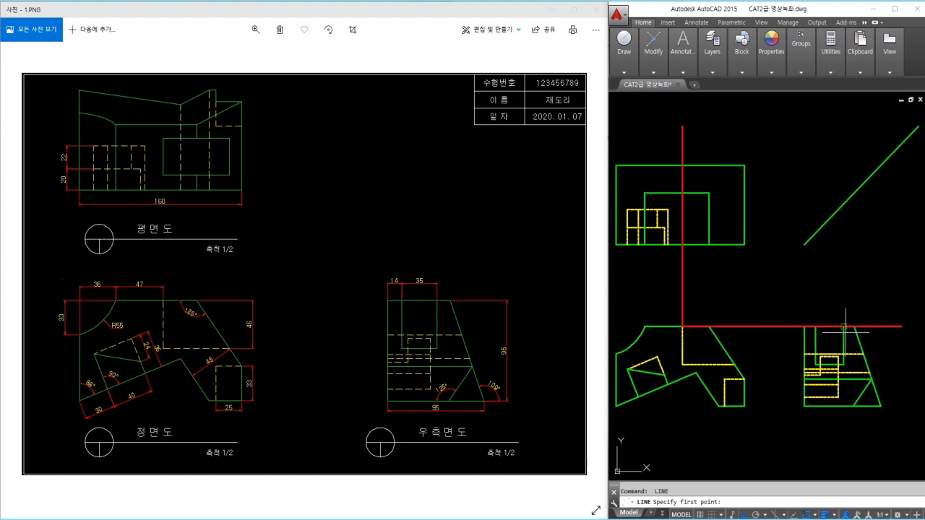
left_click(843, 141)
key("Return")
key("Return")
left_click(843, 204)
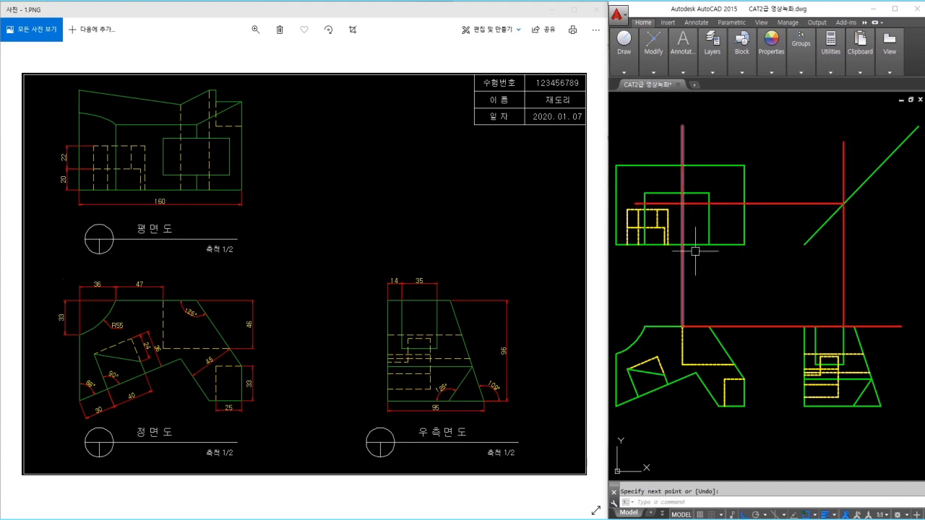
key("Return")
Step: Project the left edge of the side view's upper rectangle vertically past the diagonal, and from the intersection horizontally across the top view
key("Return")
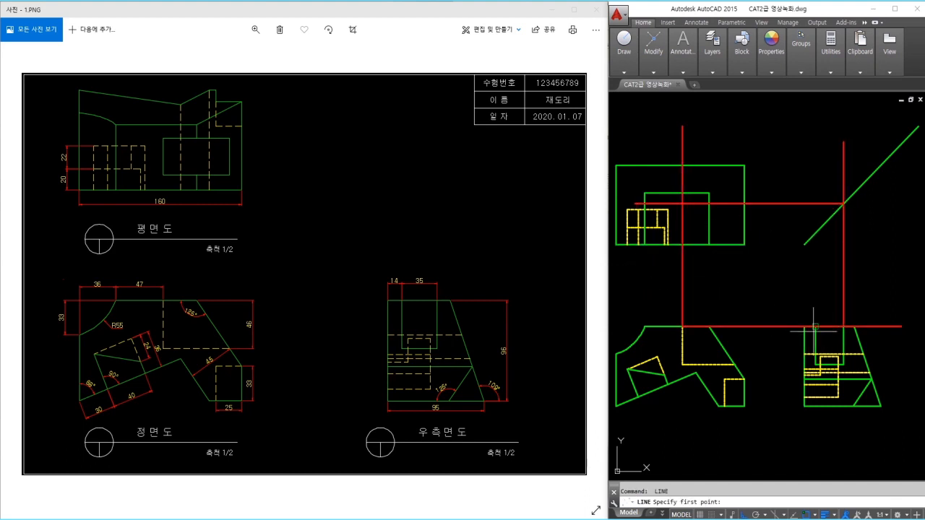
left_click(813, 165)
key("Return")
key("Return")
left_click(815, 232)
left_click(647, 272)
key("Return")
Step: Fillet the vertical projection line with both horizontal projection lines into sharp corners in the top view
scroll(674, 240, "up", 2)
type("f")
key("Return")
left_click(686, 211)
left_click(694, 230)
key("Return")
left_click(696, 185)
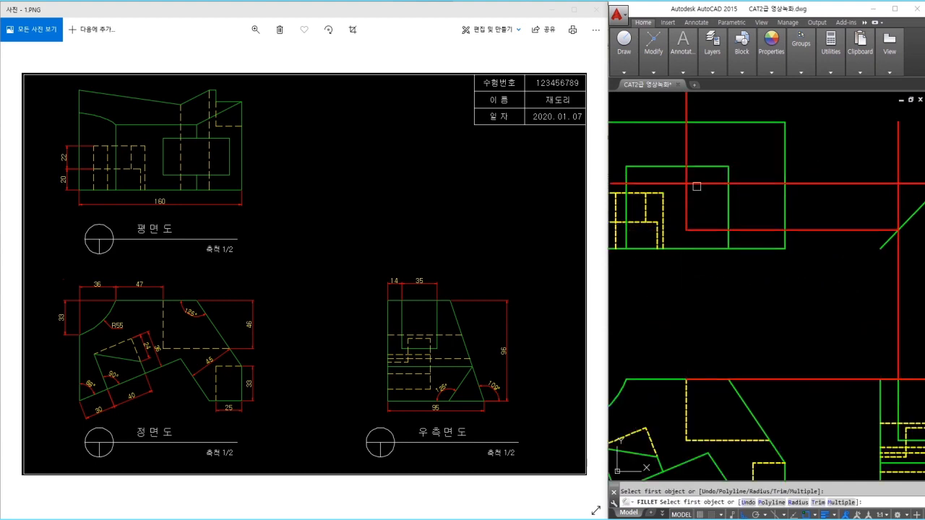
left_click(686, 193)
Step: Trim both horizontal projection lines where they extend beyond the top view's right edge
middle_click_drag(746, 209, 712, 207)
type("tr")
left_click(752, 203)
key("Return")
left_click(789, 254)
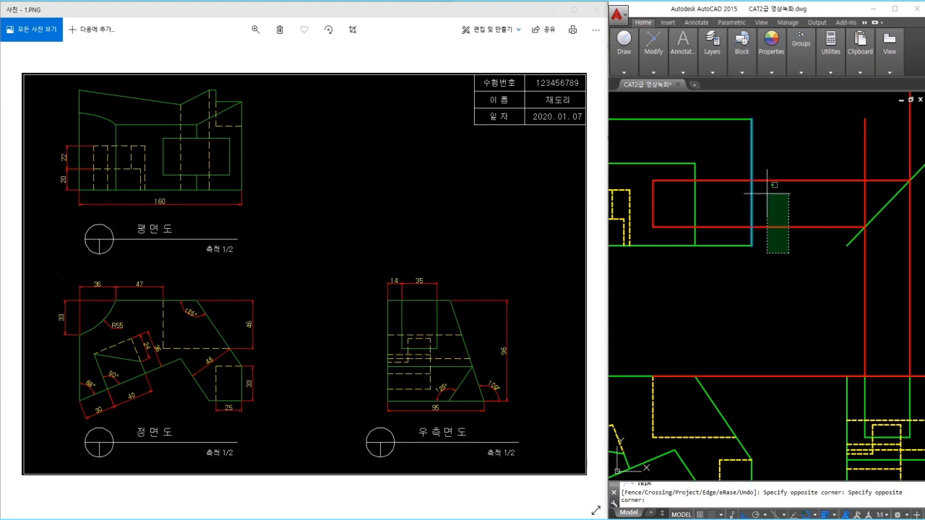
left_click(765, 172)
middle_click_drag(868, 250, 814, 245)
key("Escape")
Step: Erase the leftover red projection lines between the views
left_click(872, 282)
left_click(754, 320)
type("e")
left_click(744, 347)
left_click(710, 387)
type("e")
Step: Project the upper dashed notch's lower-right corner from the front view into the top view and fillet it with both horizontals to close the rectangle
middle_click_drag(703, 387, 786, 388)
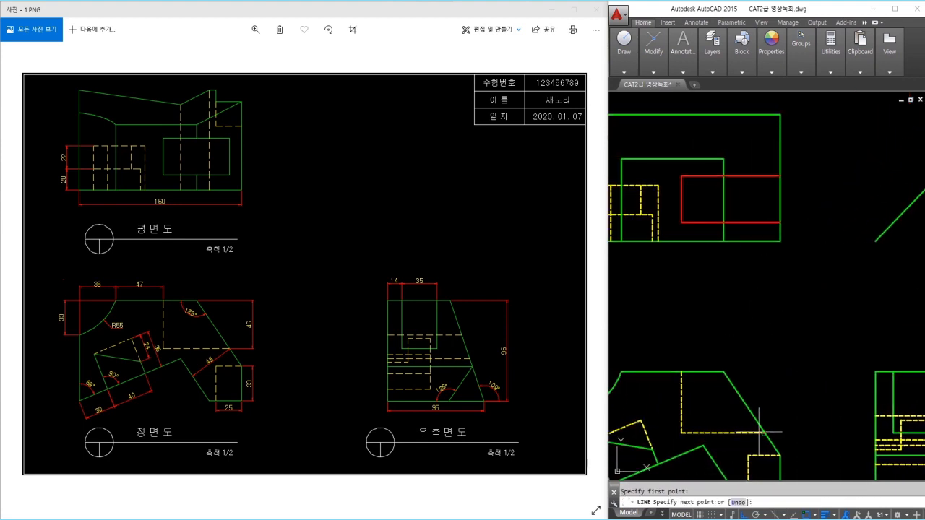
left_click(763, 141)
key("space")
type("f")
left_click(764, 190)
left_click(754, 177)
key("space")
left_click(764, 199)
Step: Trim the part of the green vertical edge that passes through the new rectangle in the top view
type("tr")
key("space")
key("space")
left_click(724, 206)
key("Escape")
Step: Match the red rectangle in the top view to the properties of the green inner edge
type("ma")
key("space")
left_click(724, 164)
left_click(659, 140)
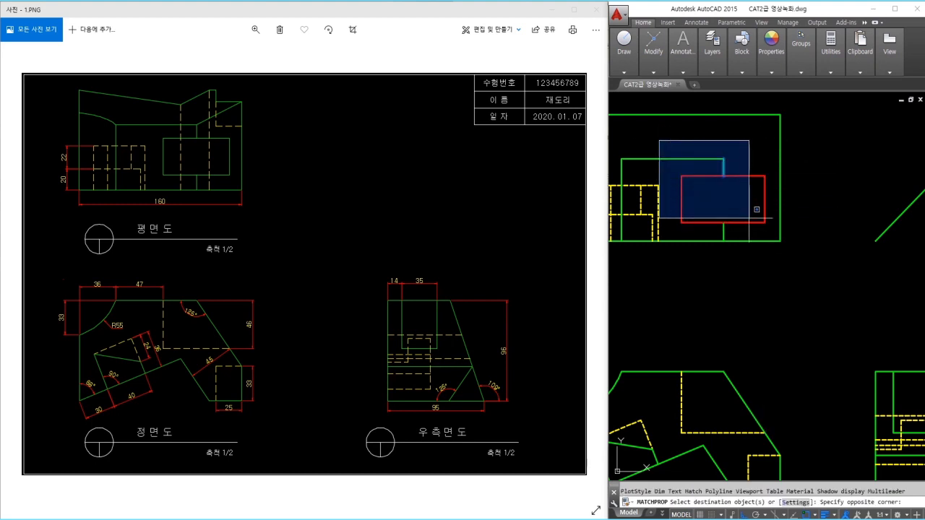
left_click(792, 255)
key("Escape")
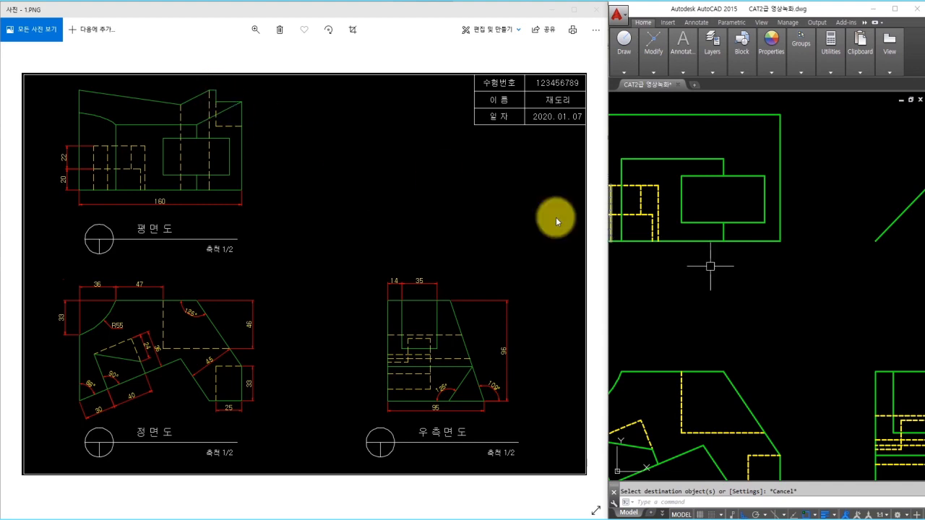
Step: Draw a vertical projection line from the front view's lower-right dashed notch's upper-left corner up past the top view
middle_click_drag(769, 326, 744, 262)
type("l")
key("space")
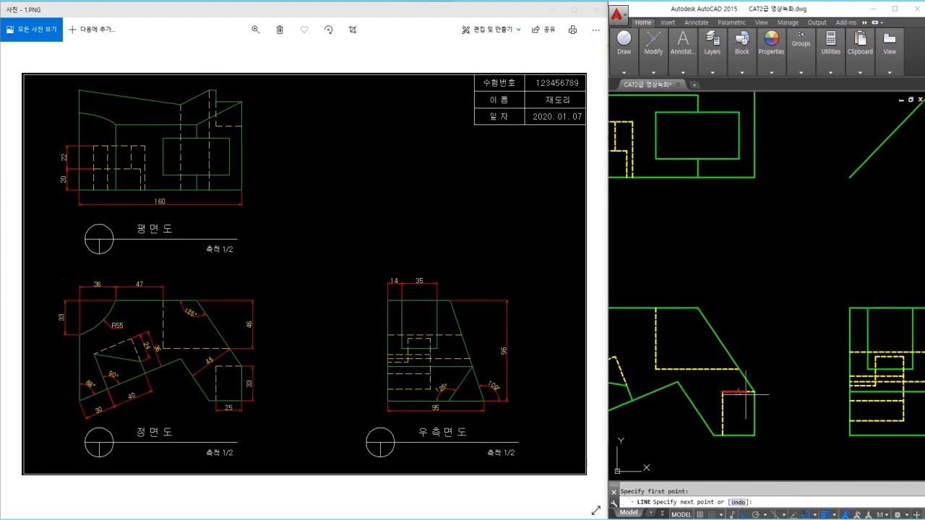
middle_click_drag(744, 263, 743, 327)
left_click(737, 106)
key("space")
Step: Draw a horizontal projection line from the same lower dashed notch corner across and beyond the right side view
scroll(750, 180, "down", 1)
middle_click_drag(750, 184, 718, 205)
key("space")
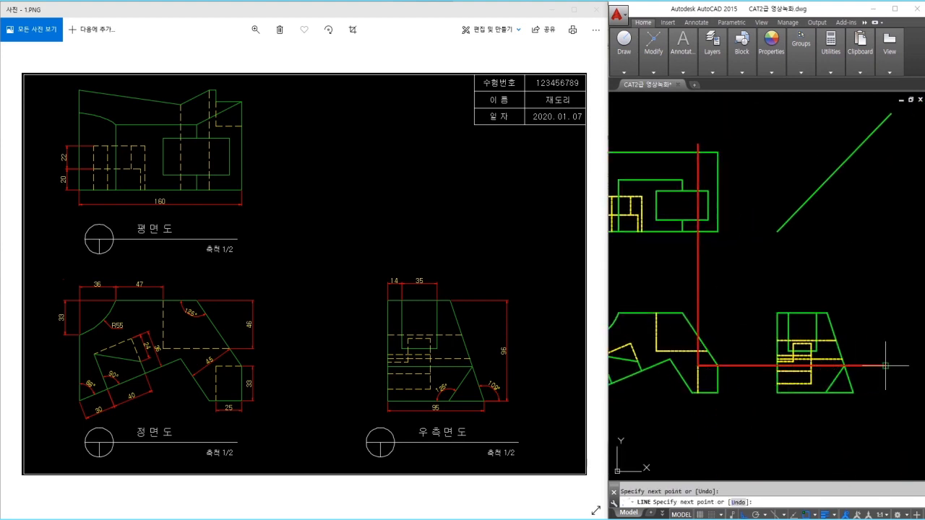
left_click(885, 365)
key("space")
Step: Project the horizontal line's intersection with the side view's slanted edge up past the diagonal, and from there horizontally across the top view
key("space")
left_click(885, 366)
left_click(844, 127)
key("space")
key("space")
left_click(844, 162)
left_click(666, 162)
key("space")
Step: Trim the top view's top edge beyond the vertical projection line and the vertical's excess above that edge
scroll(710, 153, "up", 2)
type("tr")
key("space")
key("space")
left_click(717, 151)
left_click(691, 144)
key("Escape")
Step: Fillet the horizontal projection line with the top view's right edge and the vertical projection line to form the upper-right step
type("f")
key("space")
left_click(714, 166)
left_click(722, 178)
key("Escape")
key("space")
left_click(690, 159)
left_click(706, 167)
Step: Erase the remaining red projection lines outside the top view
middle_click_drag(765, 182, 745, 175)
left_click(914, 266)
left_click(877, 291)
type("e")
scroll(841, 366, "down", 1)
middle_click_drag(841, 367, 846, 283)
left_click(795, 356)
key("Delete")
Step: Draw a diagonal line from the top view's inner upper-right corner to the step's corner on the right edge
scroll(731, 152, "up", 2)
type("h")
key("space")
key("Escape")
key("Escape")
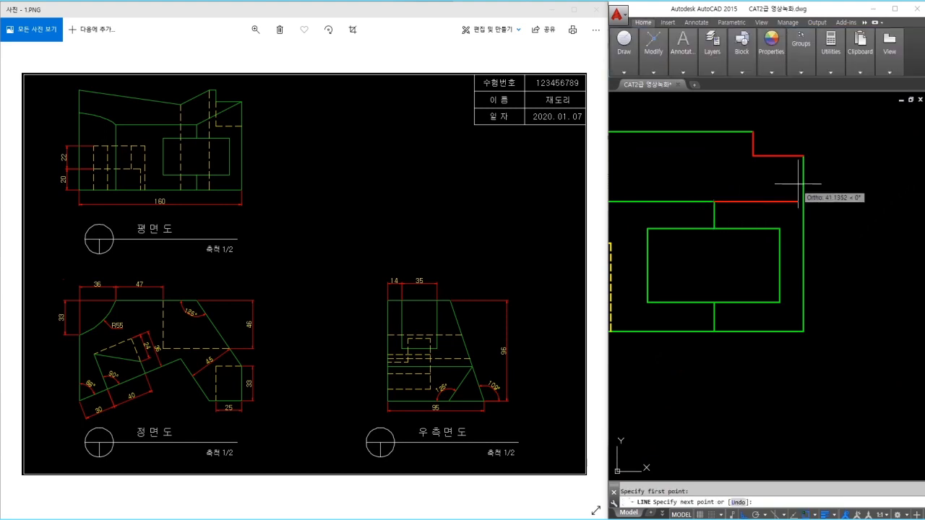
left_click(802, 155)
key("Escape")
Step: Match the red step lines and diagonal in the top view to the properties of the green top edge
key("space")
left_click(732, 132)
left_click(803, 128)
left_click(716, 192)
key("Escape")
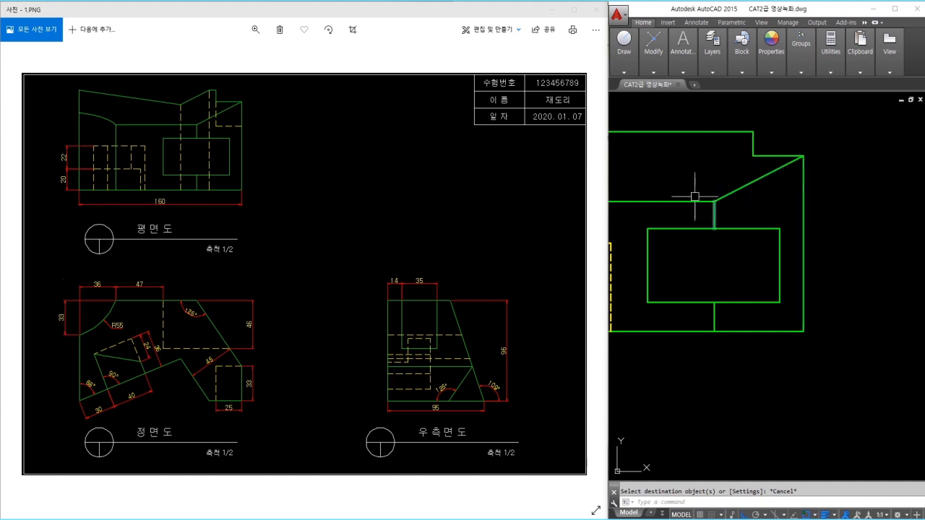
Step: Project the lower end of the side view's inner slanted line up past the diagonal, and from the intersection horizontally into the top view
middle_click_drag(823, 201, 799, 186)
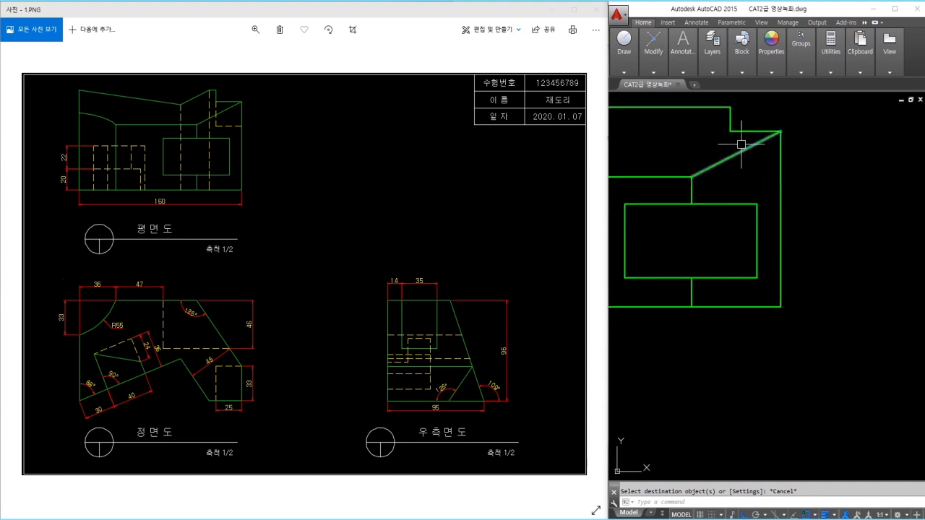
scroll(794, 214, "down", 5)
type("l")
key("space")
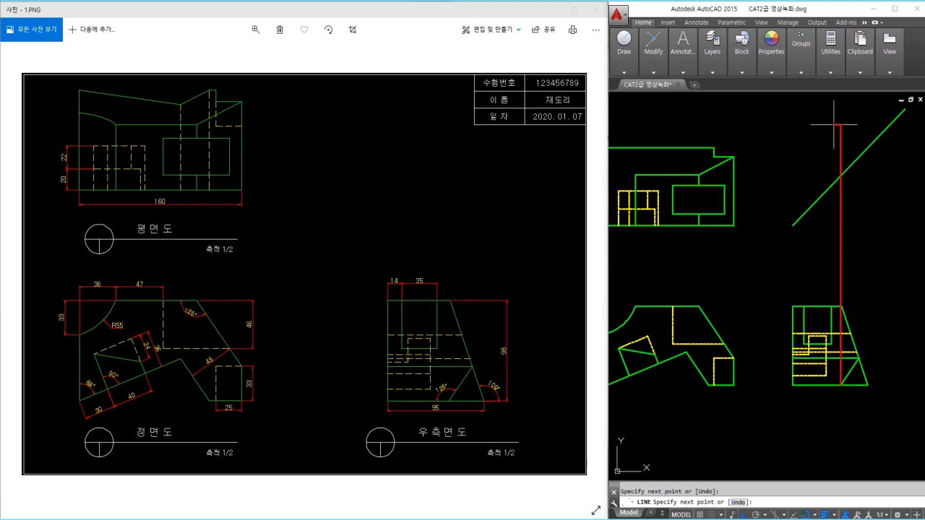
scroll(721, 169, "up", 4)
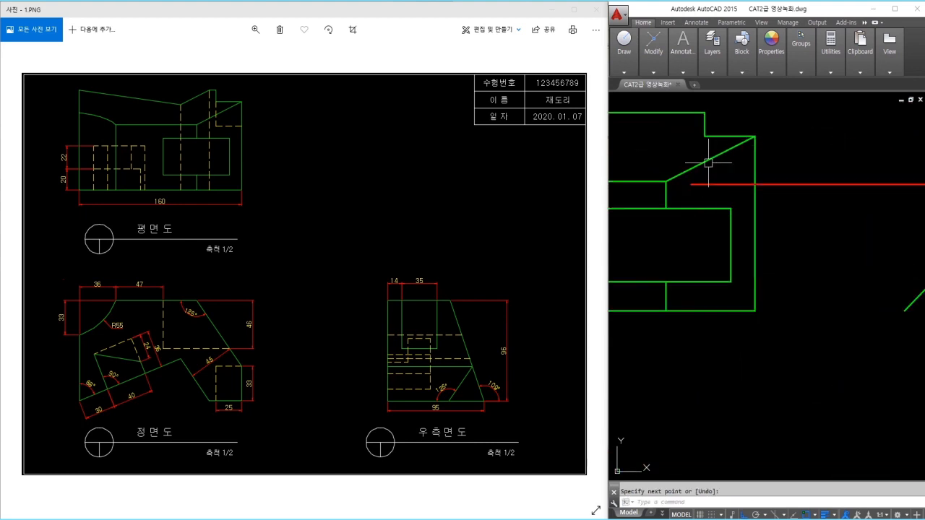
Step: Draw a vertical line down from the top view's step corner and fillet it into a corner with the projected horizontal line
left_click(709, 192)
key("Escape")
type("f")
left_click(706, 176)
left_click(721, 184)
Step: Trim the projected horizontal line where it runs past the top view's right edge
type("tr")
left_click(777, 169)
left_click(748, 174)
key("Escape")
left_click(725, 198)
key("Escape")
key("Escape")
Step: Match the new corner lines below the top view's step to the dashed hidden-line properties and erase the leftover projection line
scroll(723, 185, "down", 2)
mouse_move(722, 185)
middle_mouse_down()
mouse_move(767, 178)
mouse_move(713, 178)
middle_mouse_up()
type("ma")
left_click(667, 199)
scroll(764, 178, "up", 2)
left_click(762, 186)
left_click(740, 160)
key("Escape")
scroll(758, 181, "down", 4)
left_click(834, 222)
type("e")
middle_click_drag(729, 237, 778, 254)
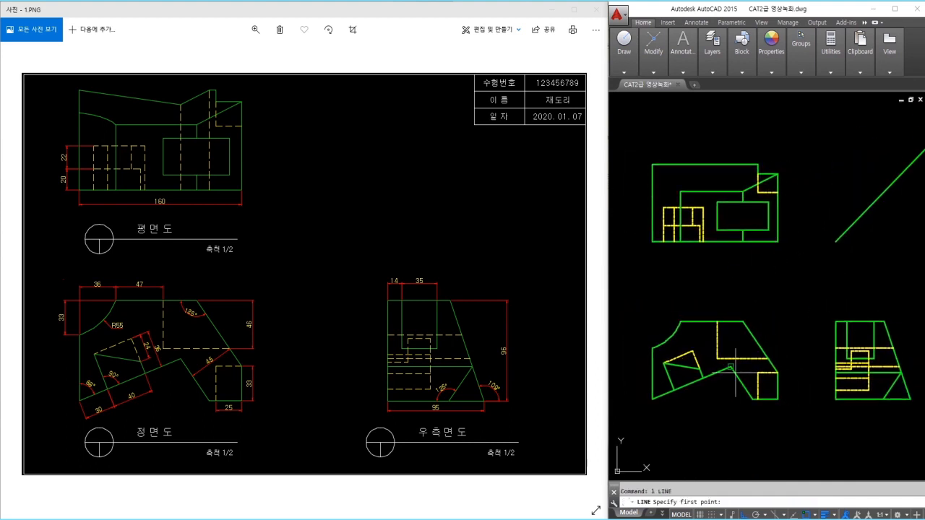
Step: Project the front view's lower notch vertex up through the top view, and via the side view's slanted edge and the diagonal back across it
left_click(730, 117)
key("space")
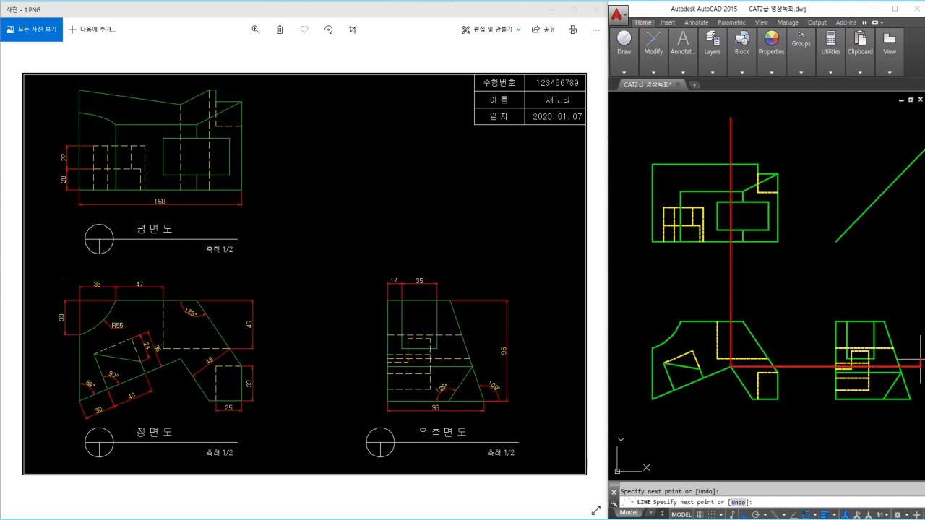
left_click(899, 151)
key("space")
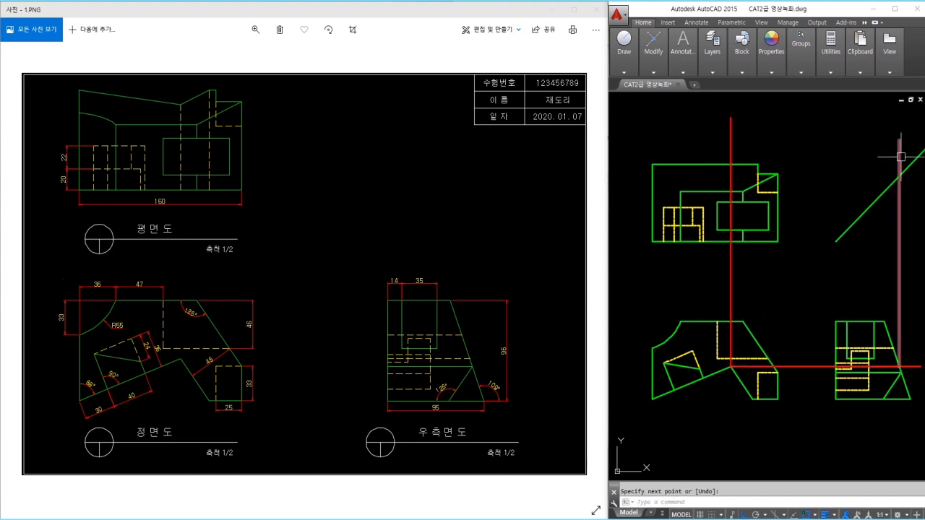
left_click(899, 176)
scroll(731, 175, "up", 2)
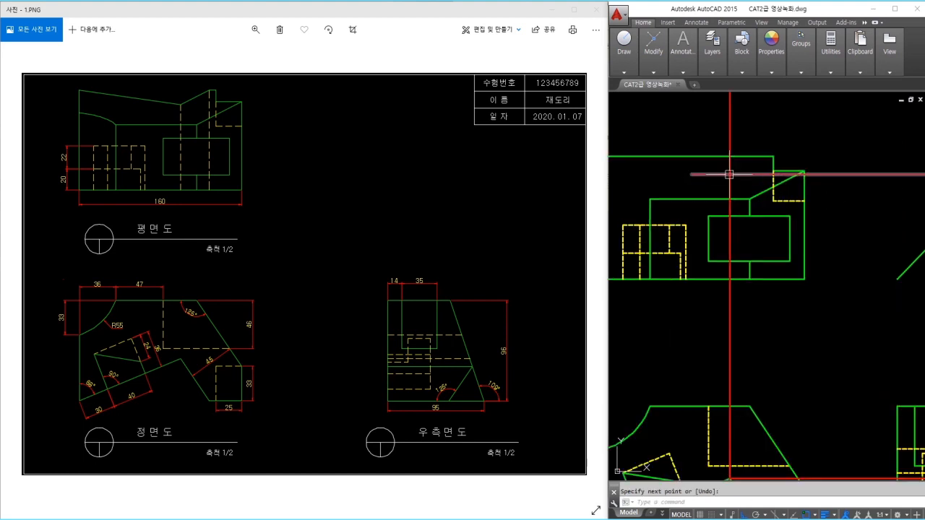
Step: Draw a slanted line from the projected intersection to the top view's upper step corner and erase the projection lines
key("space")
left_click(729, 174)
scroll(774, 240, "down", 3)
key("Escape")
left_click(916, 256)
left_click(688, 277)
type("e")
key("space")
left_click(779, 381)
left_click(770, 167)
type("e")
key("space")
Step: Draw a slanted line joining that vertex to the top view's upper-left corner and erase the original horizontal top edge
scroll(693, 171, "up", 3)
type("l")
key("space")
left_click(718, 172)
middle_click_drag(788, 143, 869, 167)
mouse_move(696, 182)
middle_mouse_down()
mouse_move(759, 198)
mouse_move(691, 177)
middle_mouse_up()
left_click(663, 184)
key("Escape")
type("e")
key("Return")
left_click(808, 180)
key("Return")
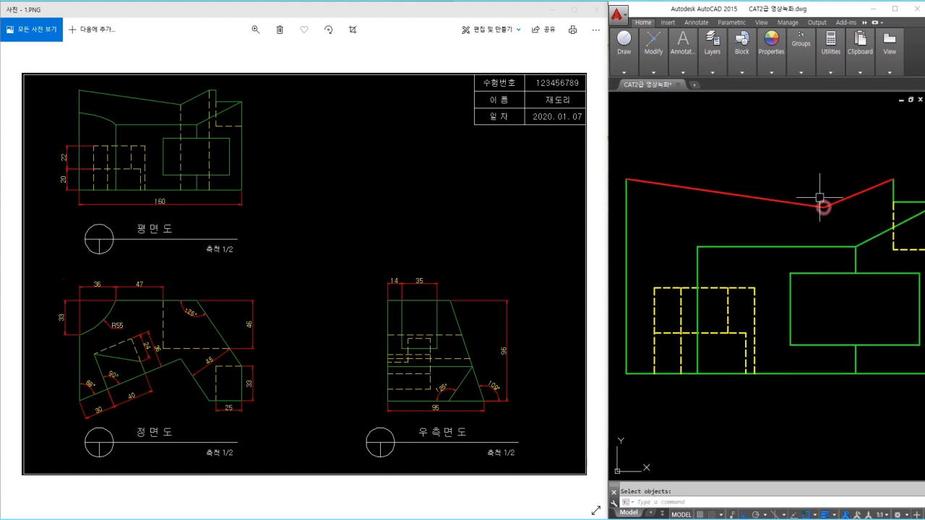
Step: Match both slanted upper lines of the top view to the properties of the green visible edge
key("Return")
left_click(893, 189)
left_click(852, 195)
left_click(799, 205)
key("Escape")
Step: Draw a vertical line from the slanted edges' vertex down to the top view's bottom edge and match it to the dashed hidden lines
type("l")
key("Return")
left_click(823, 208)
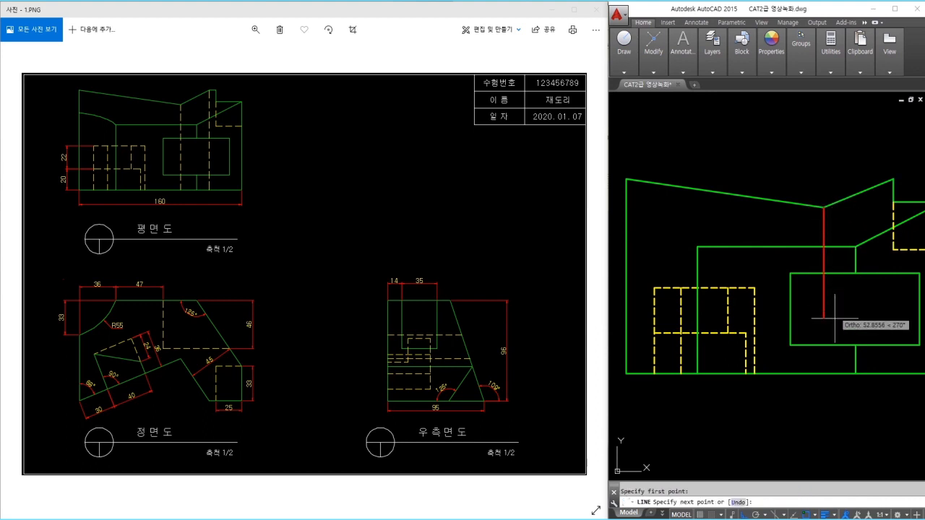
type("ma")
key("Return")
left_click(753, 312)
left_click(824, 315)
key("Escape")
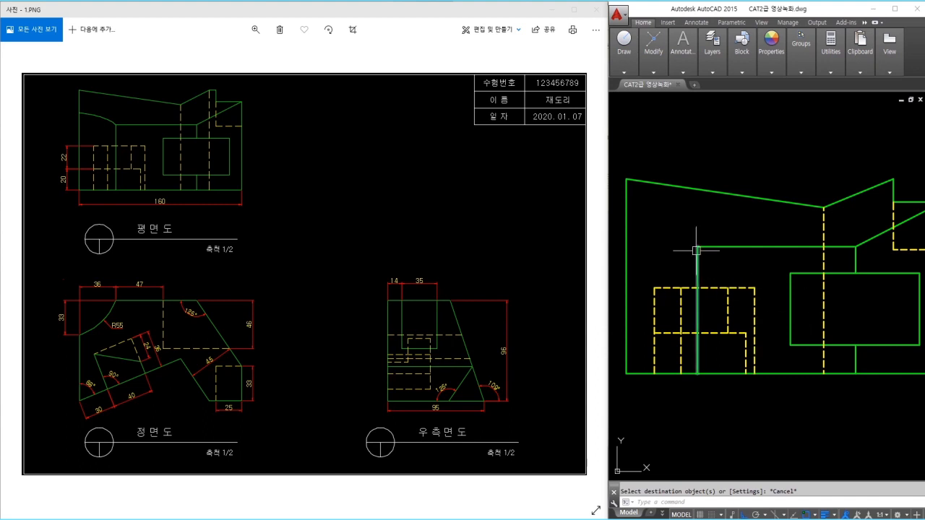
Step: Draw a full circle over the front view's corner arc, using the arc's centre and endpoint
scroll(764, 192, "down", 3)
type("c")
key("Return")
left_click(699, 318)
left_click(720, 352)
Step: Add horizontal construction lines through the circle's bottom, centre and top
type("xl")
key("Return")
type("h")
key("Return")
left_click(694, 365)
left_click(700, 318)
key("Return")
Step: Add vertical construction lines through the circle's left side, centre and right side
key("Return")
type("v")
key("Return")
left_click(657, 318)
left_click(700, 318)
left_click(743, 318)
key("Return")
Step: Extend the side view's slanted right edge up to the highest horizontal construction line
mouse_move(881, 401)
middle_mouse_down()
mouse_move(881, 385)
mouse_move(753, 373)
middle_mouse_up()
type("tr")
key("Return")
key("Return")
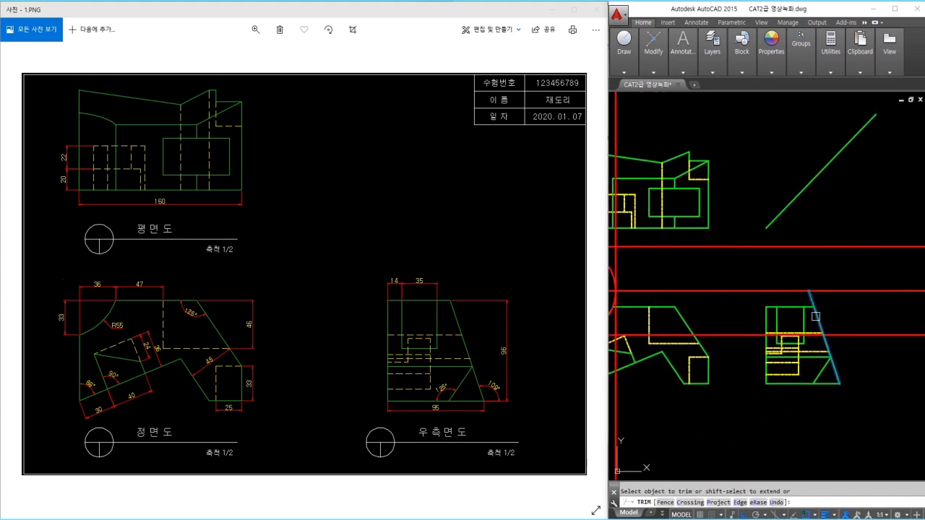
key("Escape")
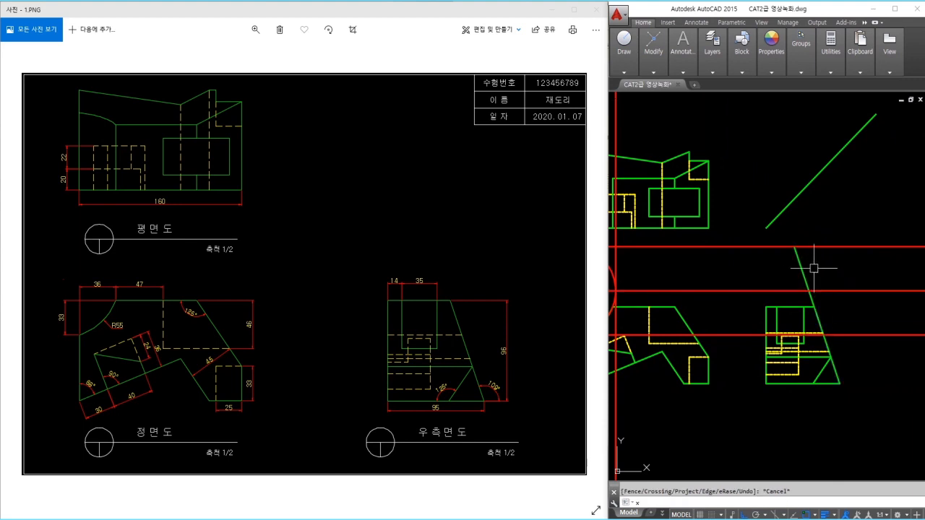
Step: Add vertical construction lines through the three intersections of the side view's extended slanted edge with the horizontal construction lines
key("Escape")
type("xl")
key("Return")
type("v")
key("Return")
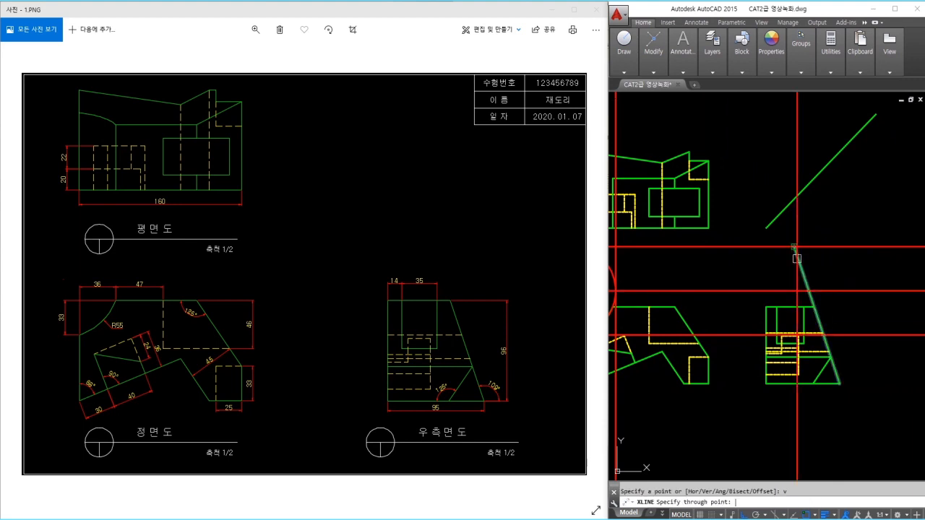
left_click(795, 249)
left_click(805, 289)
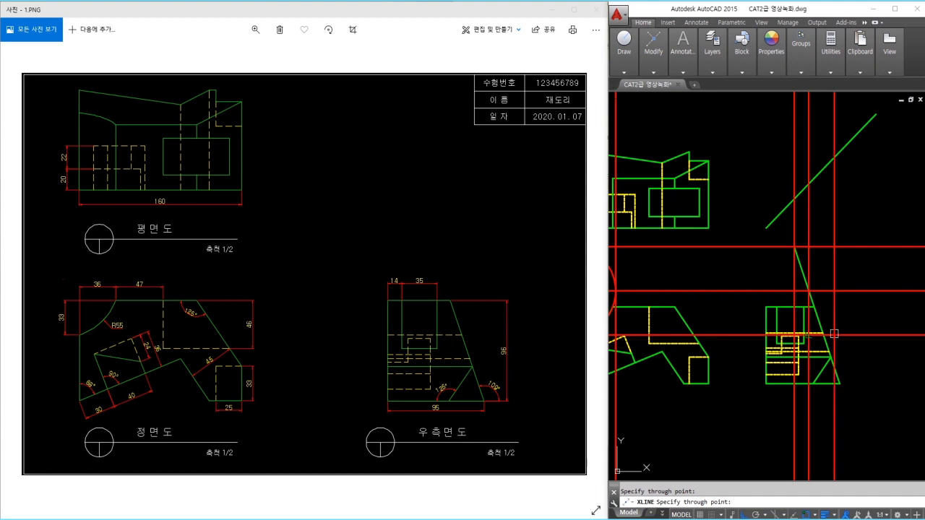
scroll(830, 334, "up", 6)
left_click(807, 328)
key("Return")
Step: Add horizontal construction lines into the top view through the three points where the new verticals cross the diagonal
scroll(830, 337, "down", 4)
middle_click_drag(831, 336, 831, 427)
key("Return")
type("h")
key("Return")
left_click(774, 209)
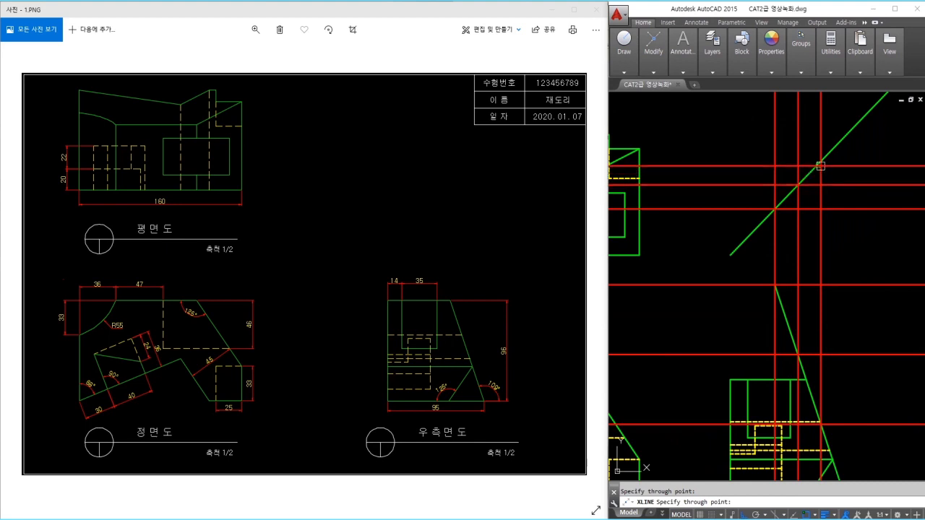
key("Return")
Step: Draw an ellipse at the top view's left edge, bounded by the projected vertical and horizontal construction lines
middle_click_drag(723, 251, 924, 276)
type("el")
middle_click_drag(671, 218, 756, 224)
key("Return")
left_click(668, 216)
left_click(801, 216)
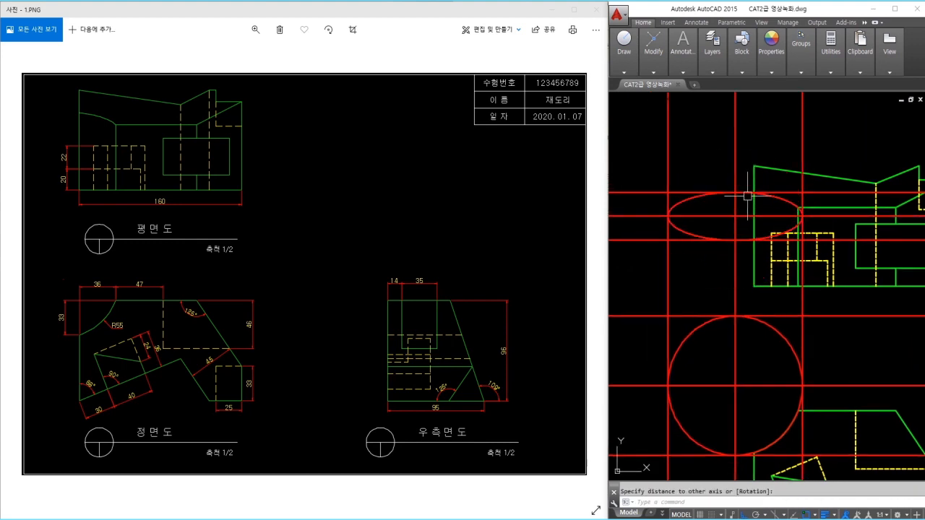
Step: Erase the reference circle and all the red construction lines, keeping only the ellipse
left_click(785, 286)
scroll(744, 190, "down", 4)
type("e")
key("Return")
left_click(909, 128)
left_click(719, 133)
key("Return")
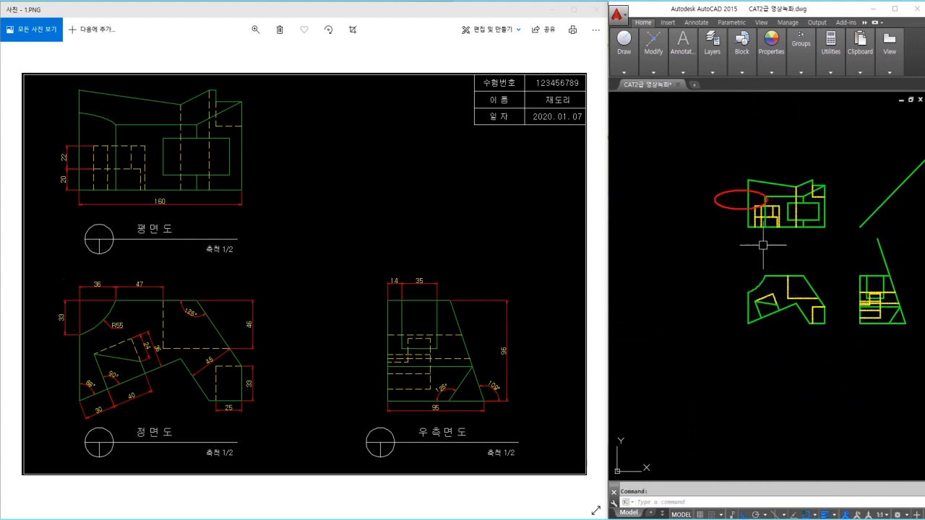
key("Return")
key("Escape")
Step: Trim the ellipse to the arc between the top view's left edge and the upper-left corner of its inner outline
scroll(741, 199, "up", 3)
type("tr")
key("Return")
key("Return")
left_click(733, 195)
left_click(725, 162)
key("Escape")
left_click(846, 188)
key("Escape")
type("tr")
key("Return")
left_click(846, 208)
key("Escape")
key("Escape")
Step: Match the trimmed elliptical arc in the top view to the properties of a green visible edge
middle_click_drag(847, 206, 704, 204)
type("a")
key("Return")
left_click(779, 202)
left_click(743, 192)
key("Escape")
scroll(784, 222, "down", 2)
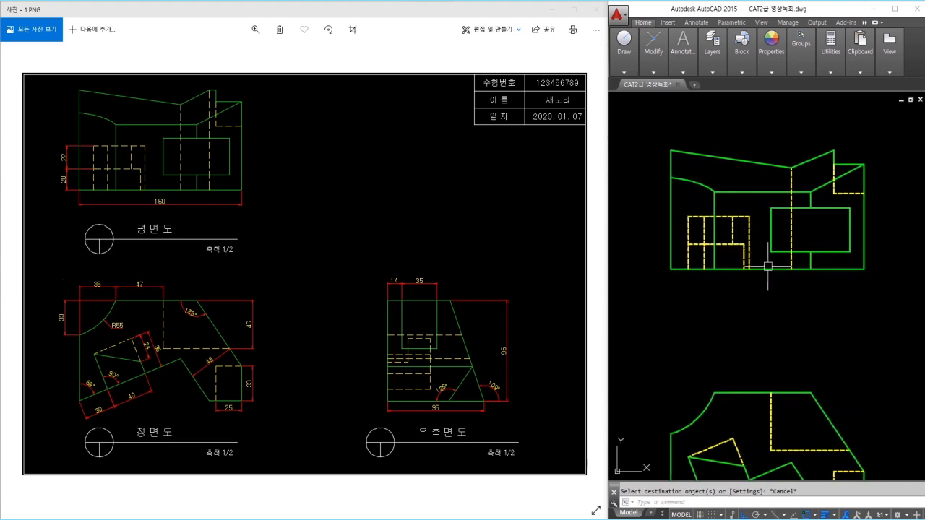
Step: Draw a vertical projection line from the front view's right leg lower-left corner and a horizontal line leftward from the top view's upper peak
key("Return")
middle_click_drag(852, 236, 826, 227)
middle_click_drag(836, 364, 814, 270)
key("Escape")
type("l")
key("Return")
left_click(776, 409)
middle_click_drag(778, 197, 778, 328)
scroll(811, 365, "down", 1)
middle_click_drag(810, 365, 750, 284)
key("Return")
scroll(725, 171, "up", 3)
left_click(754, 158)
left_click(705, 158)
key("Escape")
Step: Move the upper end of the top view's right slanted edge to the intersection of the red vertical and horizontal lines
type("tr")
key("Return")
key("Return")
key("Escape")
scroll(739, 166, "up", 1)
left_click(739, 164)
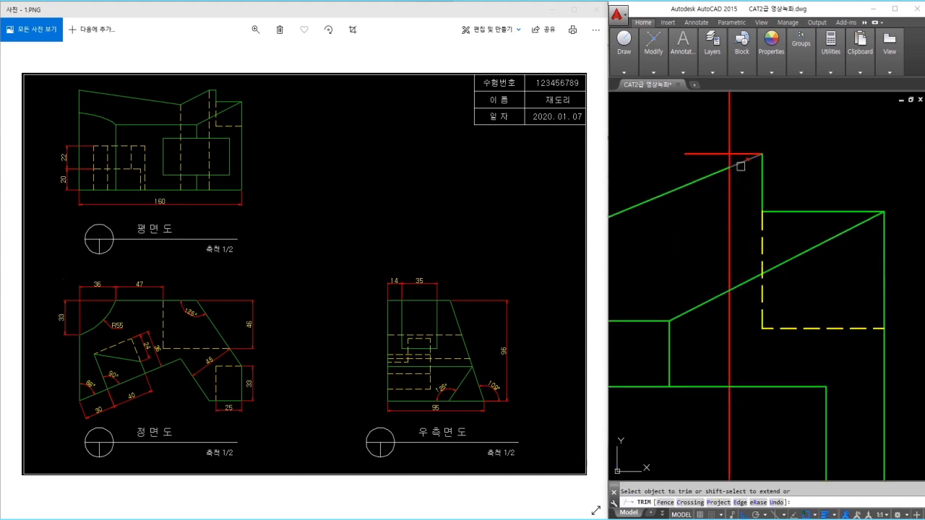
left_click(762, 153)
left_click(729, 154)
key("Escape")
Step: Fillet the red horizontal and vertical lines into a sharp corner at the slanted edge's upper end
type("f")
key("Return")
left_click(745, 154)
left_click(726, 174)
key("Escape")
Step: Trim the red vertical line below the top view's bottom edge
type("tr")
key("Return")
middle_click_drag(770, 289, 772, 219)
scroll(772, 219, "down", 1)
key("Escape")
key("Return")
left_click(774, 449)
key("Return")
left_click(774, 449)
left_click(719, 460)
key("Return")
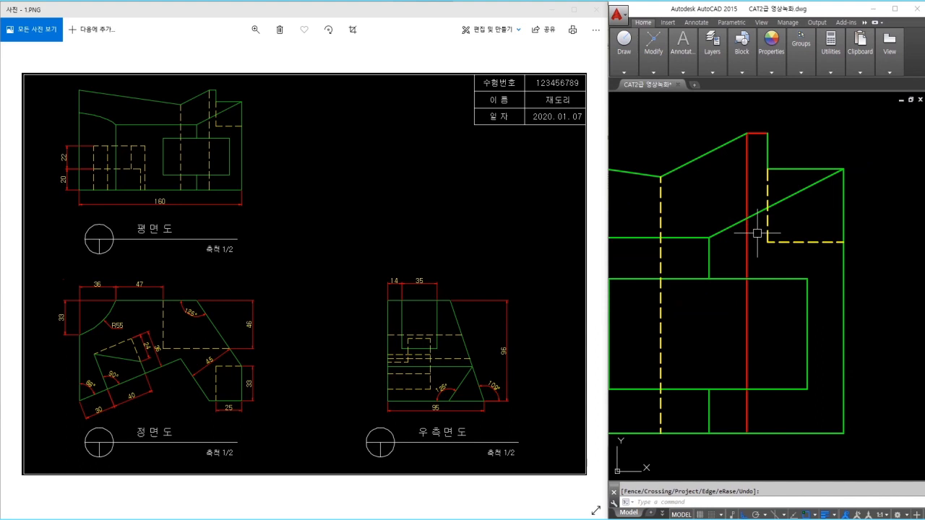
Step: Match the red vertical line to a yellow hidden line and the short red top line to a green visible edge
type("ma")
left_click(767, 187)
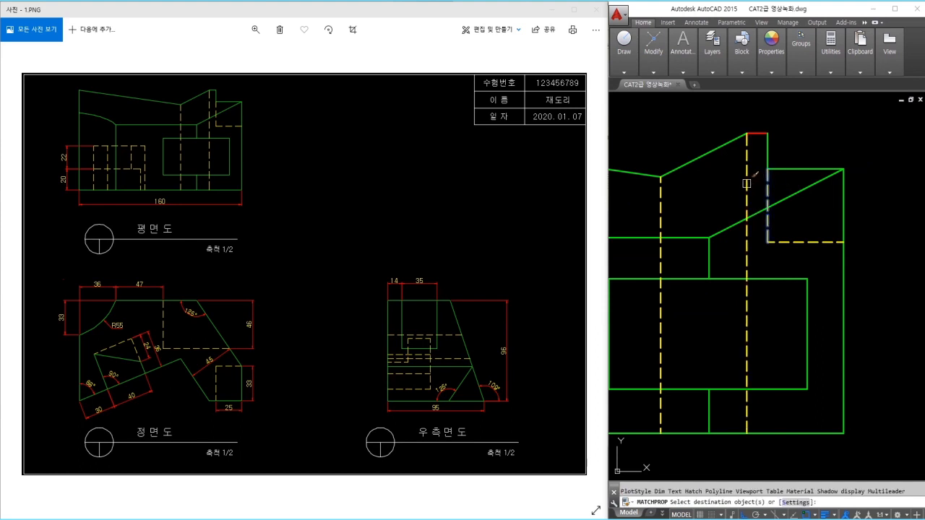
left_click(746, 183)
key("Escape")
type("ma")
left_click(767, 153)
left_click(758, 133)
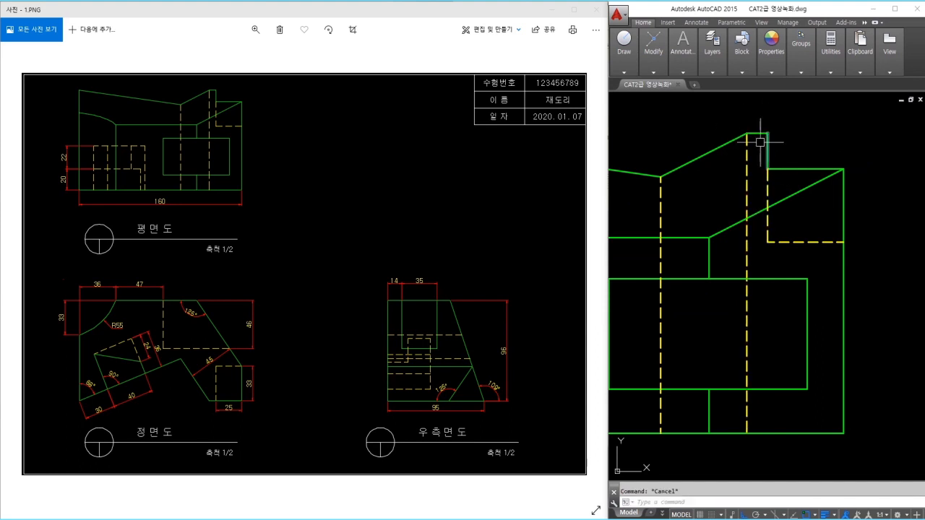
Step: Dimension the height from the top view's bottom edge to the lower hidden horizontal line, placing it beside the left edge
scroll(760, 142, "down", 4)
middle_click_drag(783, 281, 753, 280)
left_click(753, 275)
type("dli")
key("space")
middle_click_drag(641, 230, 692, 229)
scroll(693, 229, "up", 2)
left_click(704, 248)
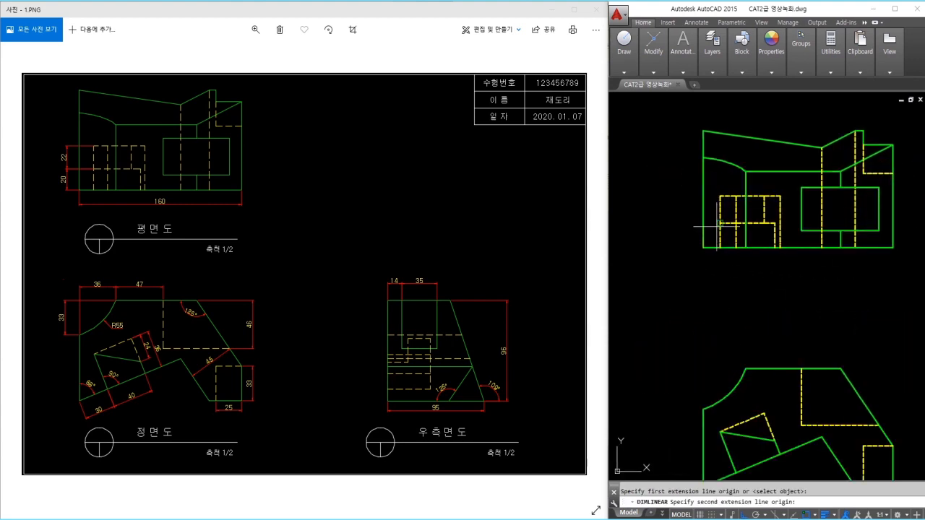
scroll(720, 223, "up", 2)
left_click(722, 221)
left_click(669, 240)
Step: Dimension the height between the lower and upper hidden horizontal lines, aligned with the dimension beneath it
key("space")
left_click(722, 221)
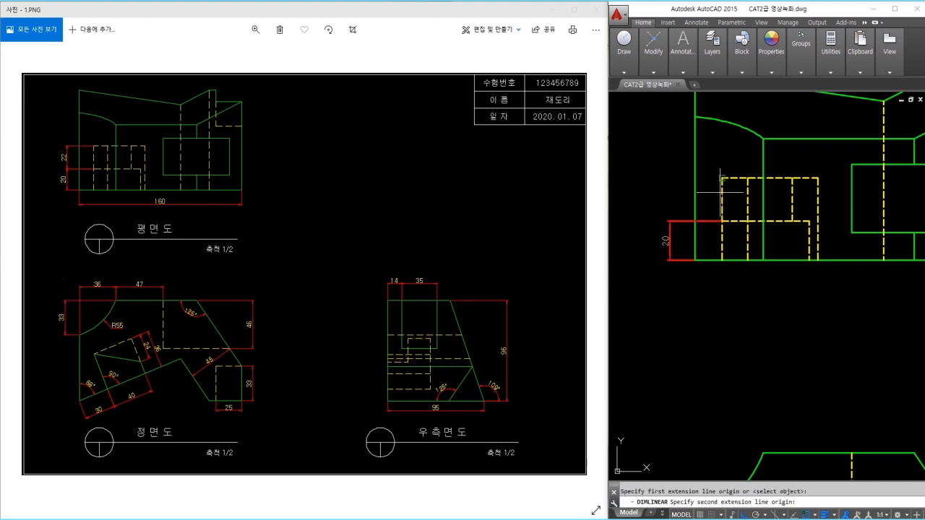
left_click(722, 178)
left_click(670, 221)
Step: Add a linear dimension for the top view's overall width below its bottom edge
middle_click_drag(745, 342, 702, 295)
key("space")
left_click(647, 214)
scroll(704, 228, "down", 1)
left_click(855, 218)
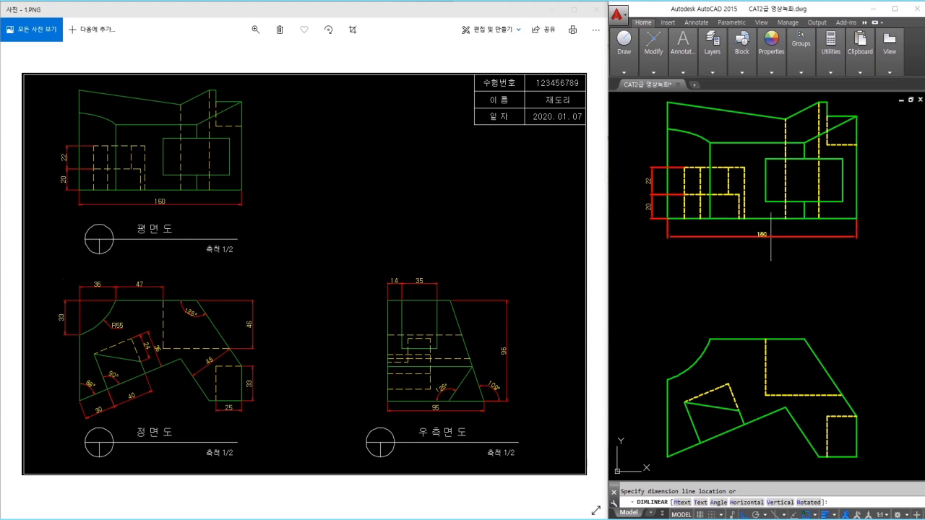
left_click(754, 235)
Step: Dimension the front view's arc width and the distance from the arc to the vertical hidden line above the top edge
scroll(754, 241, "up", 1)
middle_click_drag(755, 289, 843, 139)
key("space")
left_click(703, 309)
left_click(770, 246)
left_click(743, 217)
key("space")
left_click(770, 246)
left_click(858, 245)
left_click(770, 217)
Step: Dimension the height of the front view's corner arc beside the left edge and add a radius dimension to the arc
key("space")
left_click(769, 247)
left_click(702, 310)
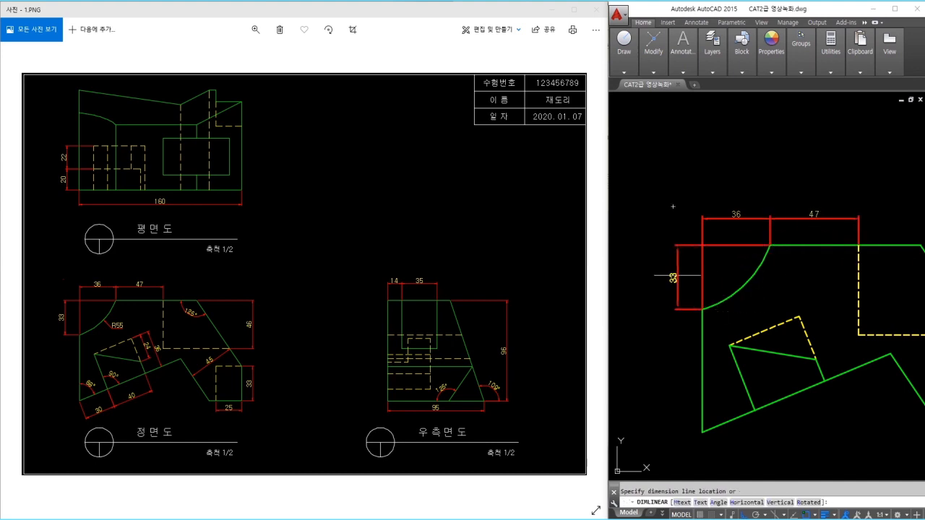
left_click(675, 275)
type("dra")
key("space")
left_click(750, 289)
left_click(761, 297)
Step: Add aligned dimensions along the front view's slanted lower edge for the block's offset from the corner and the block's width
middle_click_drag(812, 353, 792, 293)
type("d")
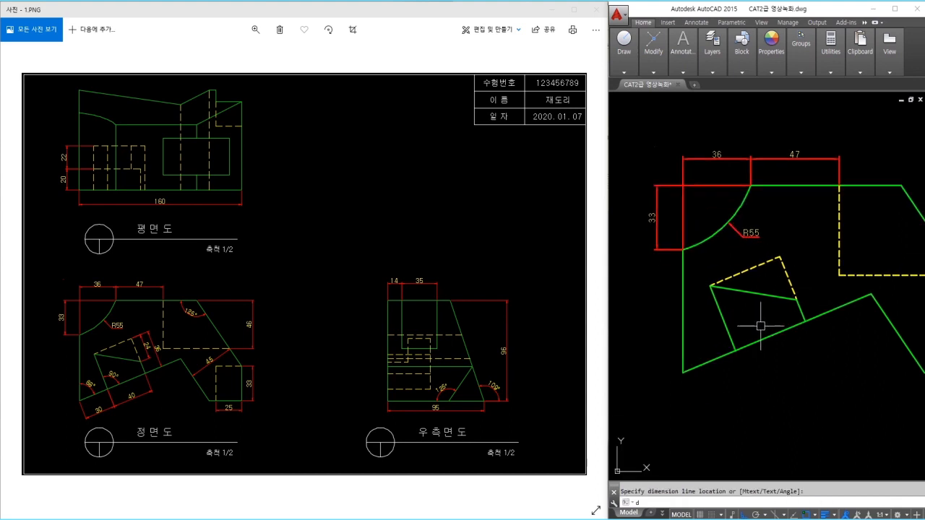
type("al")
key("space")
key("space")
left_click(712, 362)
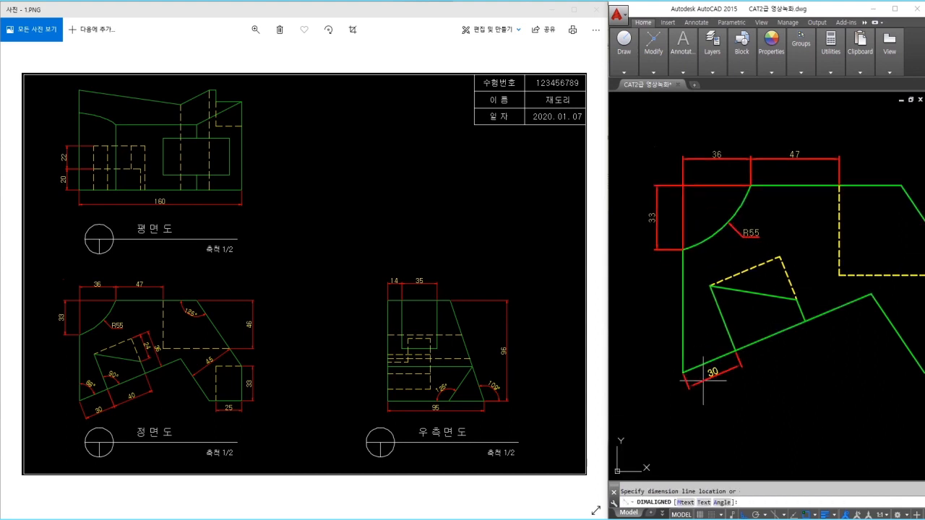
left_click(713, 383)
key("space")
left_click(733, 348)
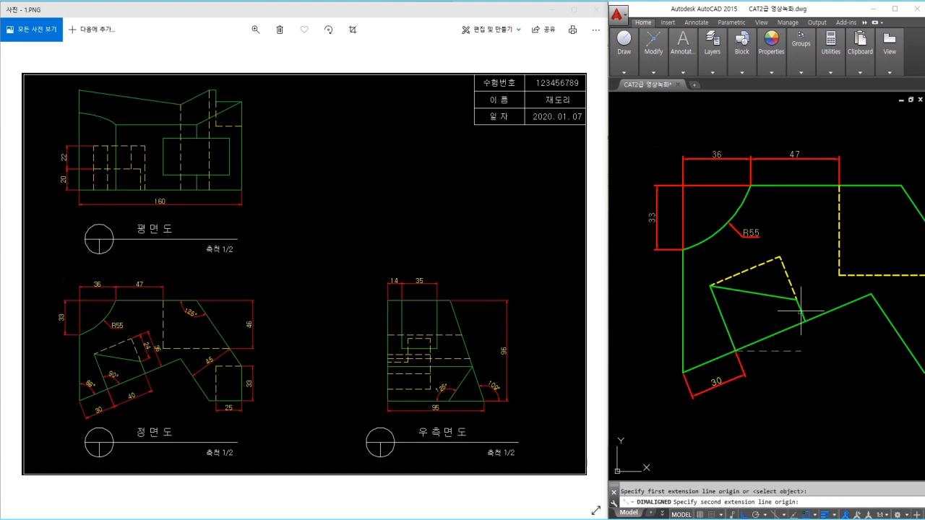
left_click(798, 320)
left_click(748, 372)
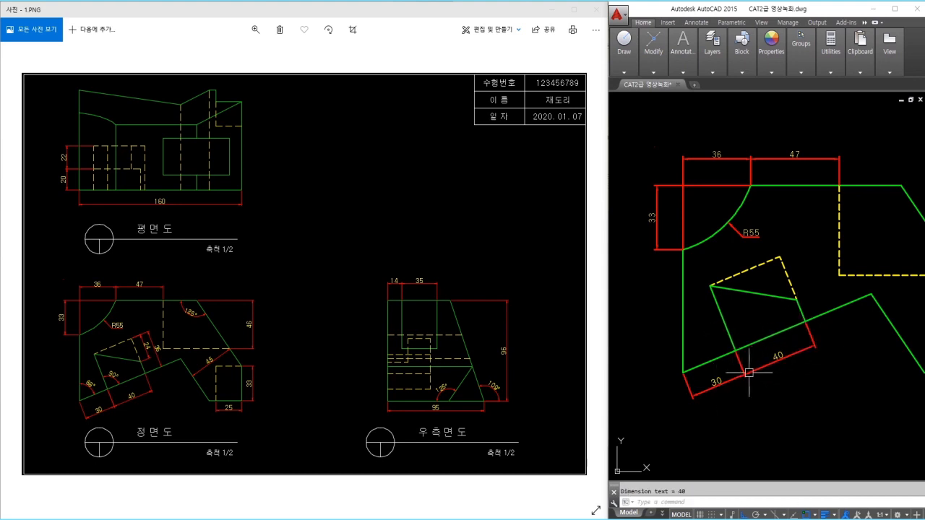
Step: Add aligned dimensions beside the tilted block for its hidden side edge and its full side height
key("space")
left_click(779, 258)
left_click(789, 297)
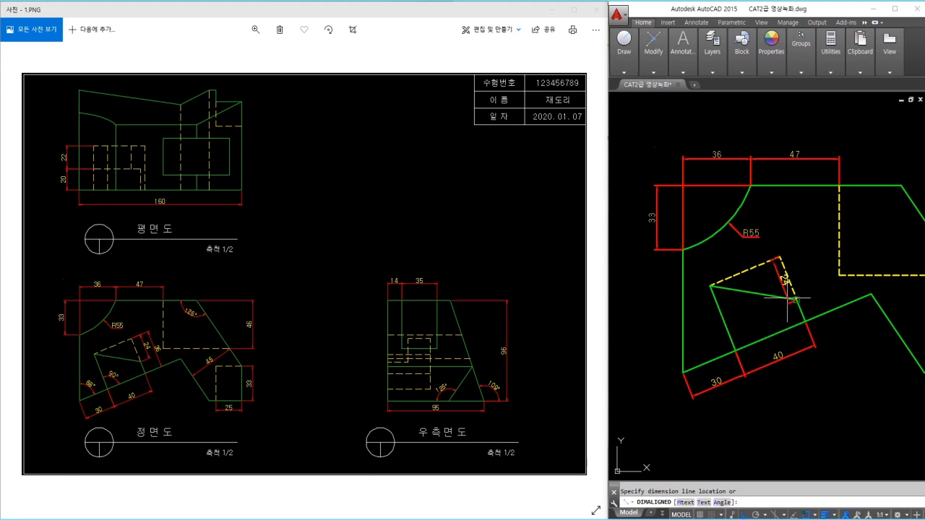
left_click(802, 275)
key("space")
scroll(787, 278, "up", 2)
left_click(774, 245)
left_click(812, 346)
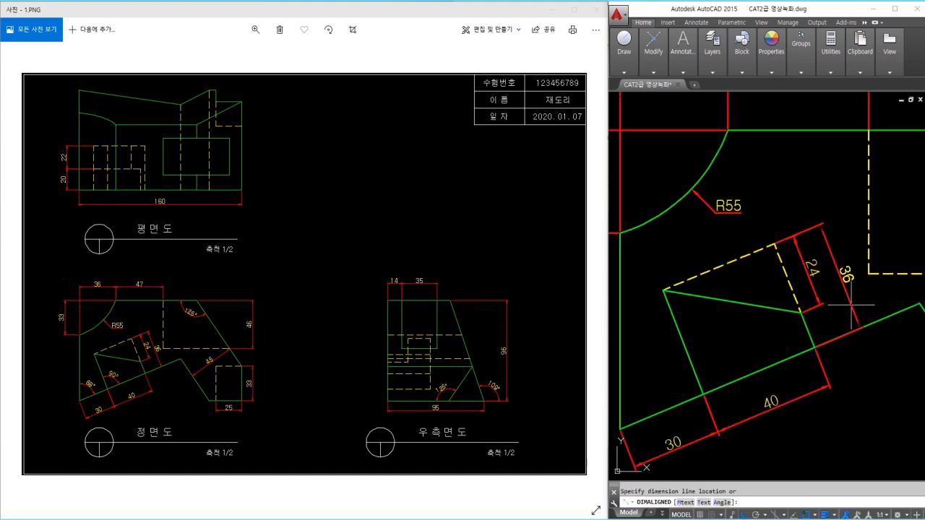
left_click(852, 303)
key("Escape")
Step: Set Ext line 2 to Off for the tilted block's full-height aligned dimension
middle_click_drag(836, 323, 838, 278)
left_click(847, 293)
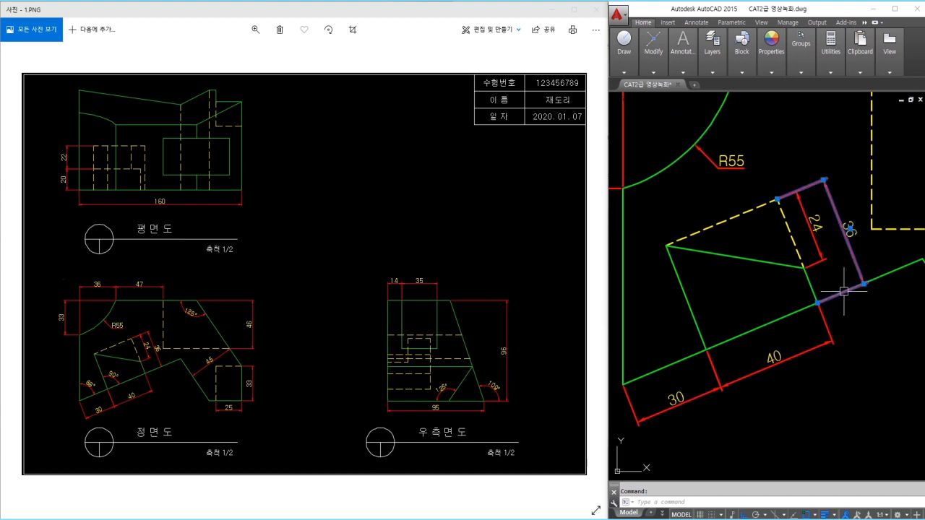
double_click(844, 291)
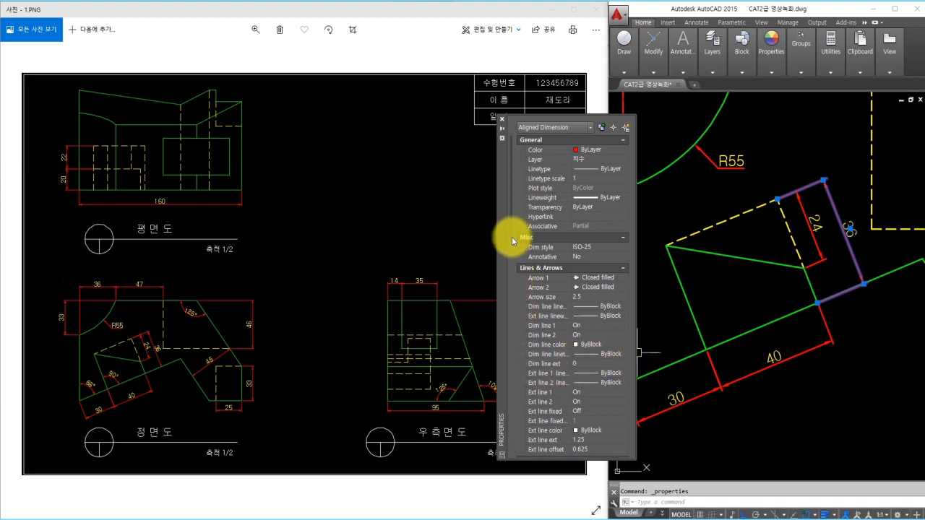
scroll(513, 241, "down", 1)
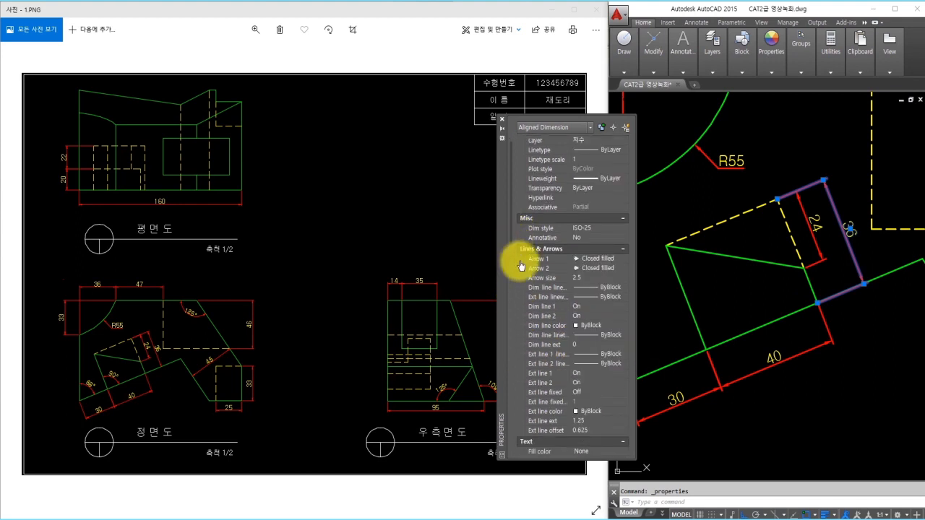
left_click(585, 382)
left_click(584, 397)
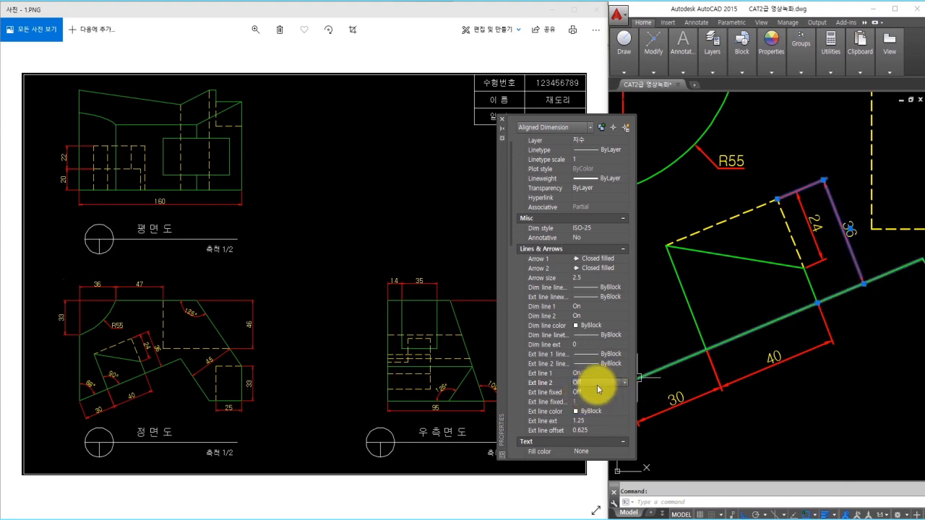
left_click(501, 118)
key("Escape")
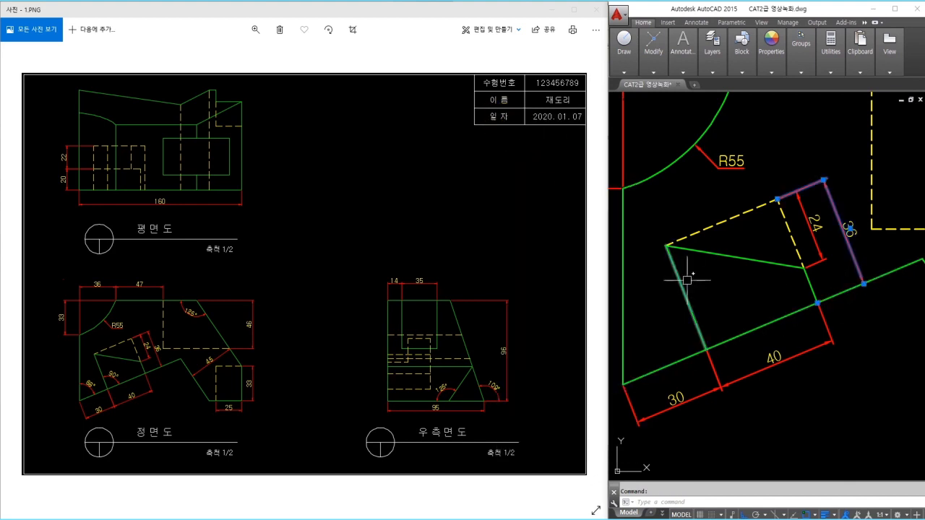
Step: Add angular dimensions at the front view's lower-left corner and between the slanted lower edge and the tilted block's left side
type("dan")
key("space")
left_click(623, 352)
left_click(646, 374)
left_click(659, 346)
key("space")
left_click(724, 341)
left_click(733, 314)
Step: Add an angular dimension between the front view's top edge and its right slanted edge, placed inside the outline
scroll(766, 318, "down", 1)
middle_click_drag(788, 320, 699, 335)
key("space")
left_click(777, 187)
left_click(842, 238)
left_click(802, 216)
Step: Add vertical linear dimensions on the front view's right side for the upper hidden line's depth and the right leg's edge height
middle_click_drag(869, 284, 792, 258)
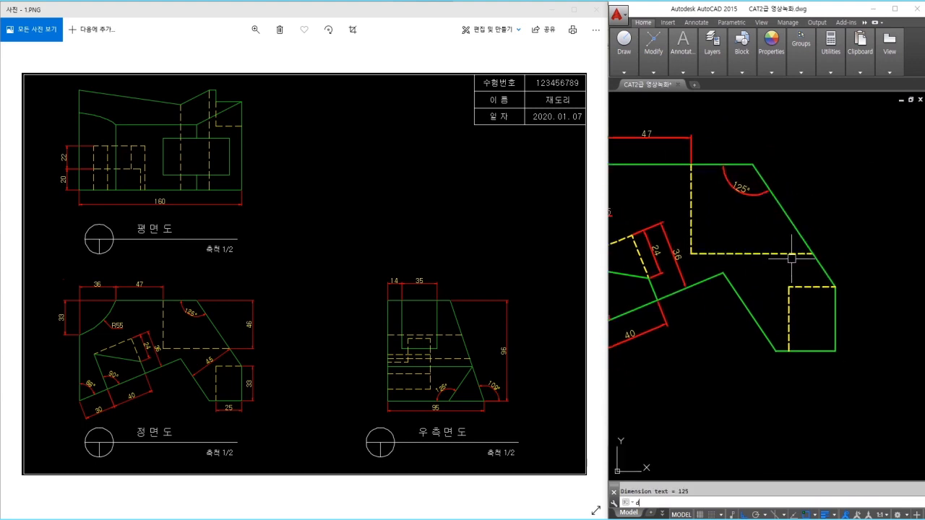
type("li")
key("space")
left_click(813, 253)
left_click(753, 165)
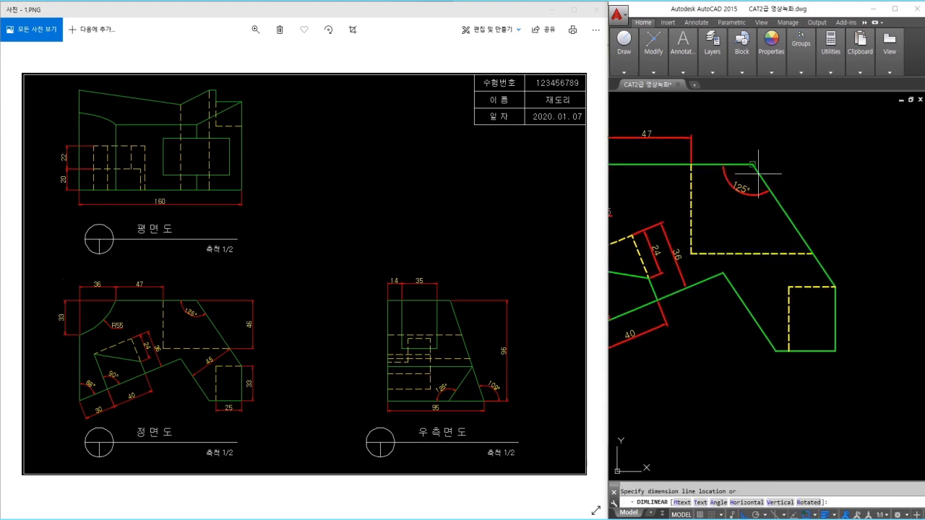
left_click(862, 214)
key("space")
left_click(836, 287)
left_click(836, 351)
left_click(859, 257)
Step: Dimension the width of the hidden rectangle in the right leg below the front view's bottom edge
key("space")
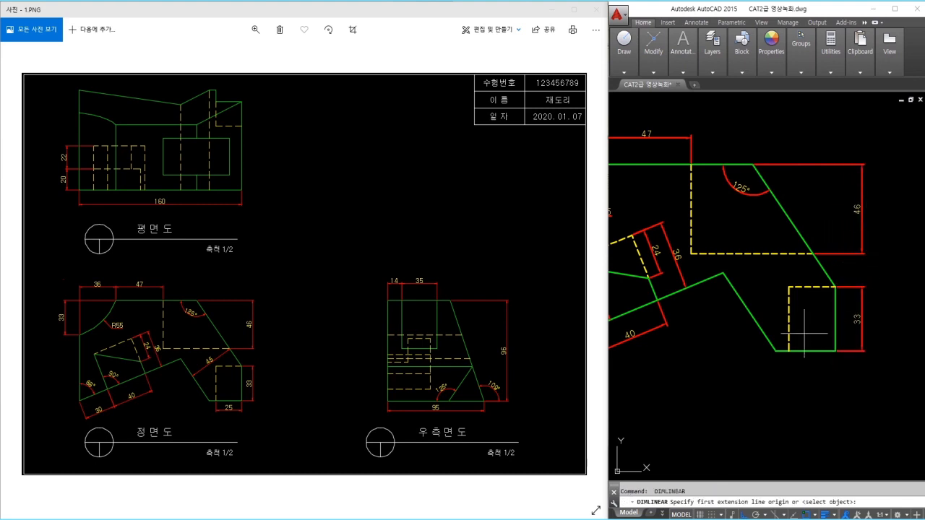
left_click(788, 352)
left_click(788, 352)
left_click(799, 373)
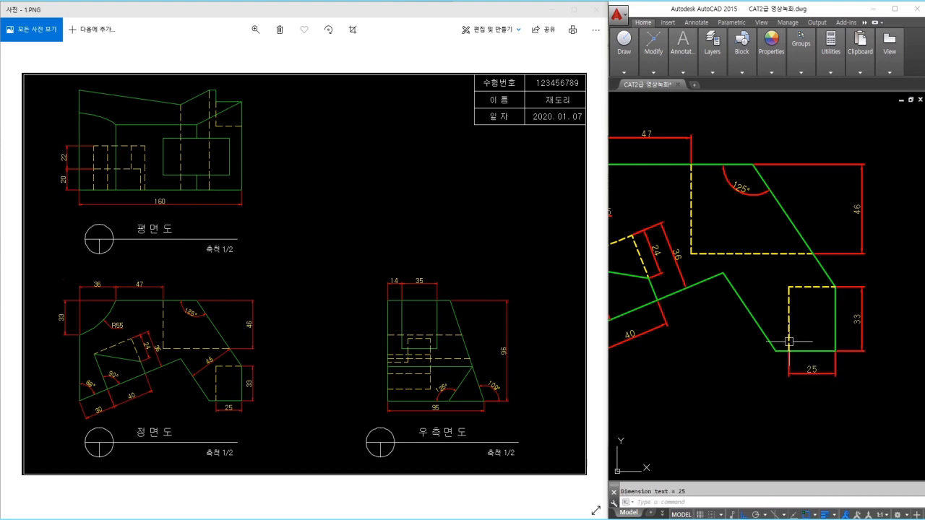
Step: Add an aligned dimension across the front view's right arm, perpendicular between its two parallel slanted edges
type("dal")
key("Return")
left_click(748, 298)
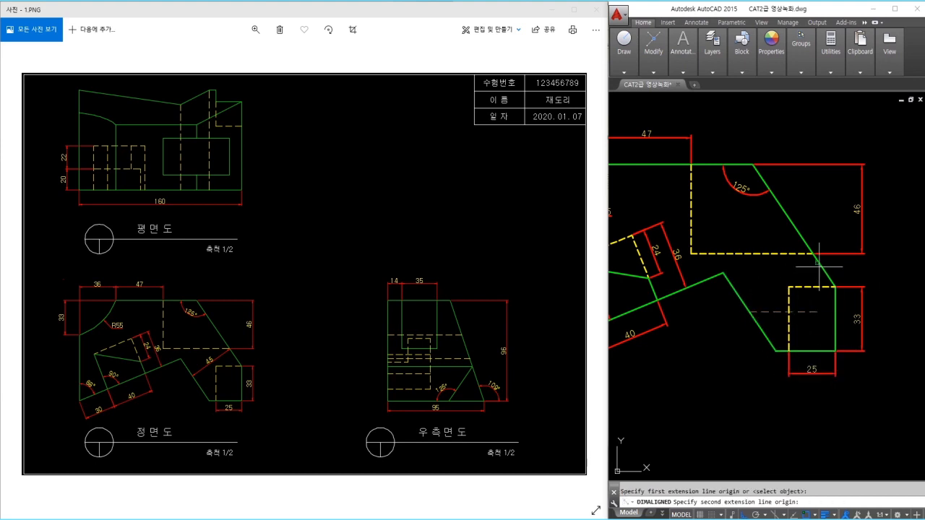
left_click(817, 263)
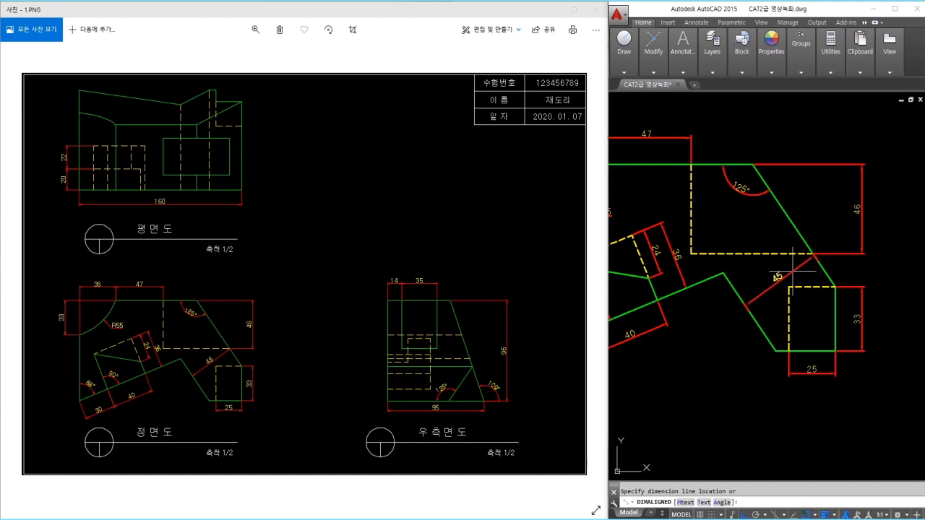
left_click(792, 273)
Step: Set Ext line 1 and Ext line 2 to Off for the right arm's aligned dimension
scroll(788, 284, "up", 4)
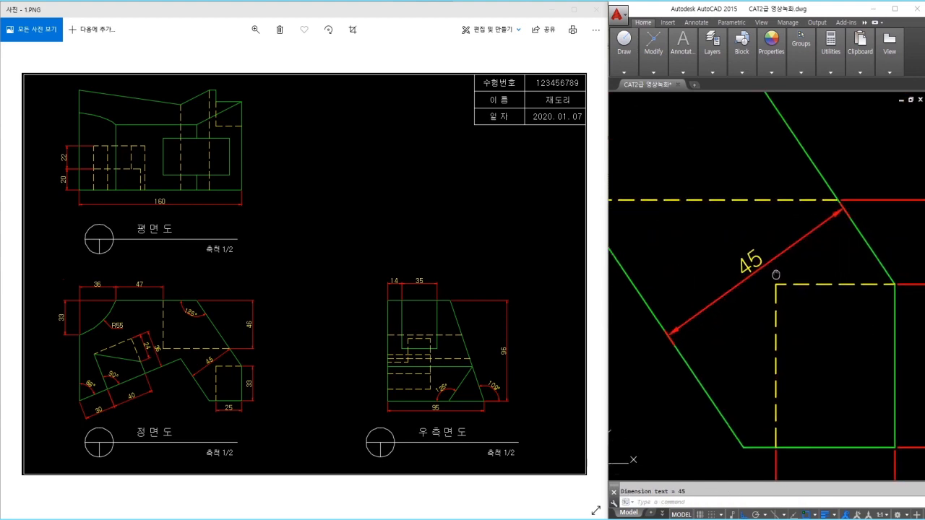
left_click(703, 323)
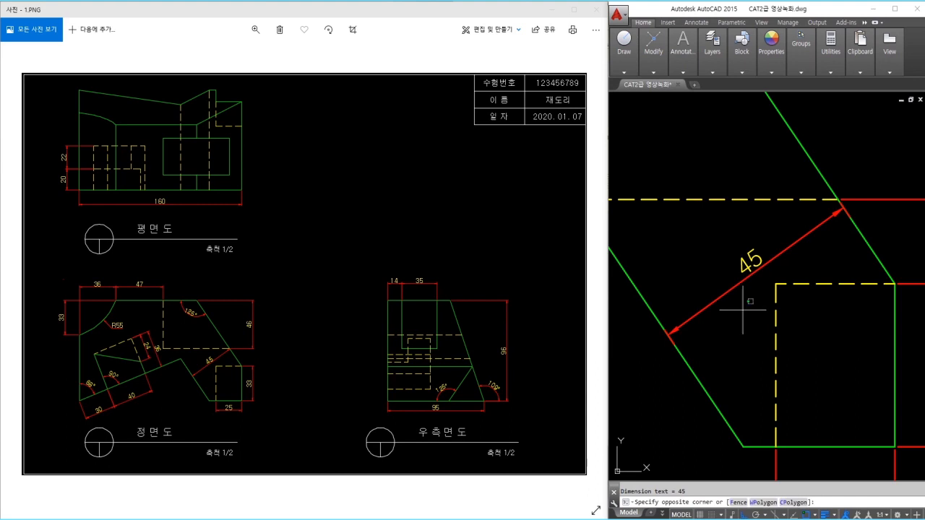
left_click(710, 296)
key("ctrl+1")
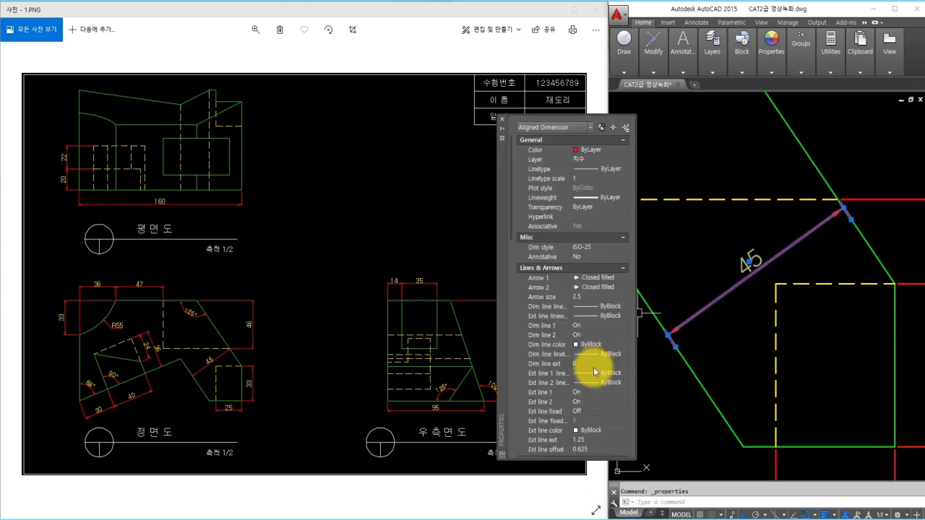
left_click(582, 393)
left_click(584, 411)
left_click(585, 402)
left_click(584, 419)
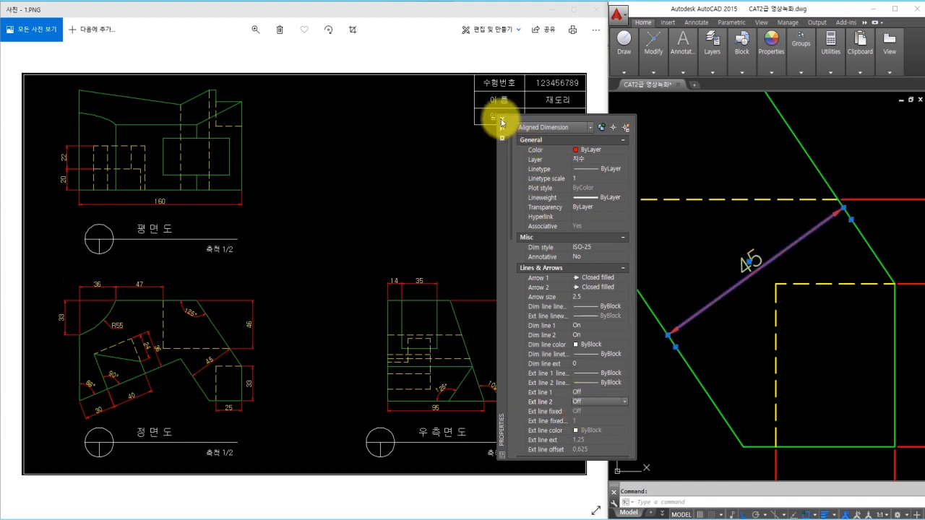
Step: Close the object properties, then dimension the upper rectangle's offset from the left edge and its width above the right side view
left_click(502, 120)
key("Escape")
scroll(730, 286, "up", 2)
scroll(730, 287, "down", 2)
middle_click_drag(730, 287, 630, 302)
scroll(802, 239, "up", 1)
type("dli")
key("space")
left_click(756, 218)
left_click(732, 217)
left_click(734, 203)
left_click(821, 216)
left_click(788, 205)
Step: Add linear dimensions for the right side view's overall height on its right side and overall width below its bottom edge
middle_click_drag(795, 217, 760, 178)
key("space")
left_click(811, 178)
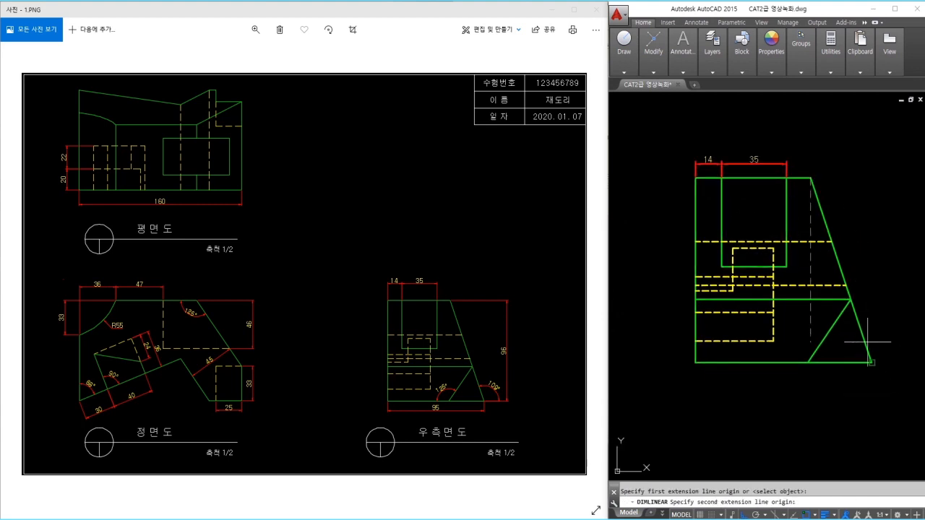
left_click(871, 362)
left_click(901, 311)
key("space")
left_click(862, 363)
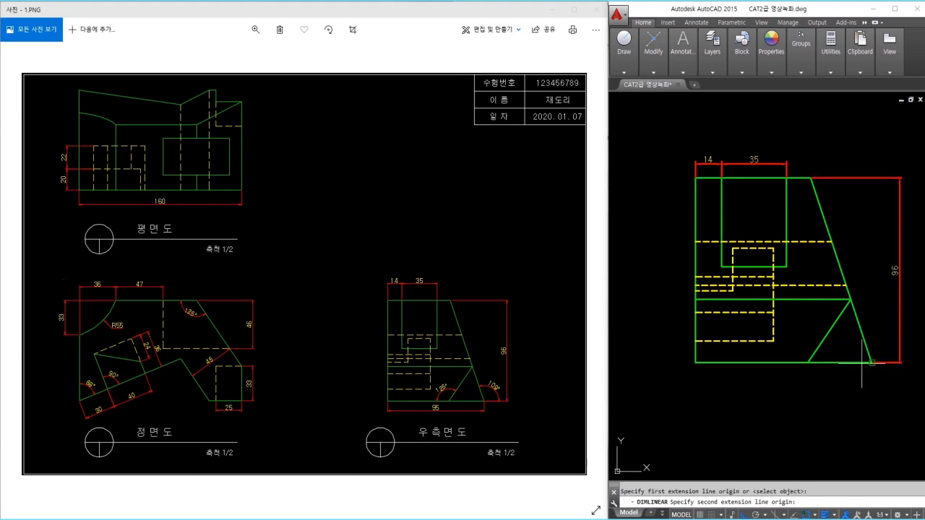
left_click(720, 362)
left_click(723, 383)
Step: Add angular dimensions from the right side view's bottom edge to its inner slanted line and to its outer slanted edge
type("dan")
key("space")
left_click(814, 352)
left_click(795, 362)
left_click(797, 348)
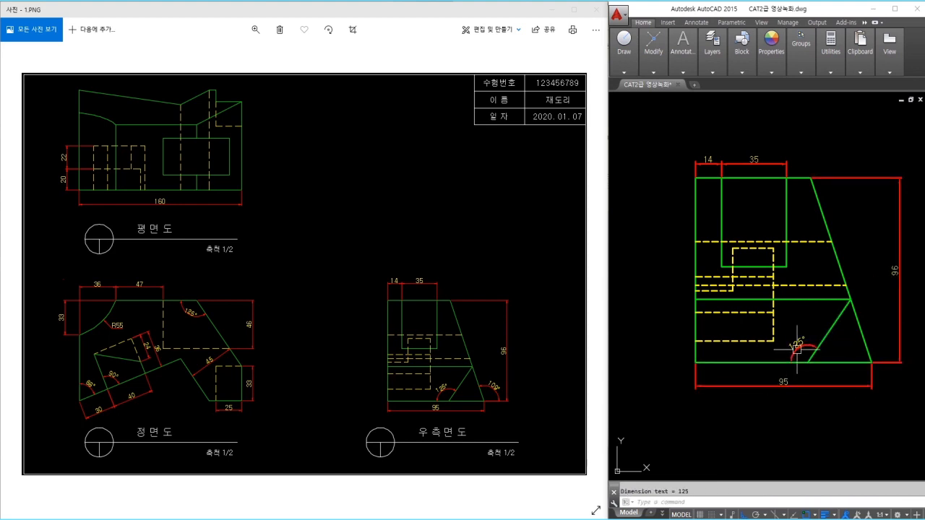
key("space")
scroll(854, 348, "up", 2)
left_click(863, 348)
left_click(866, 370)
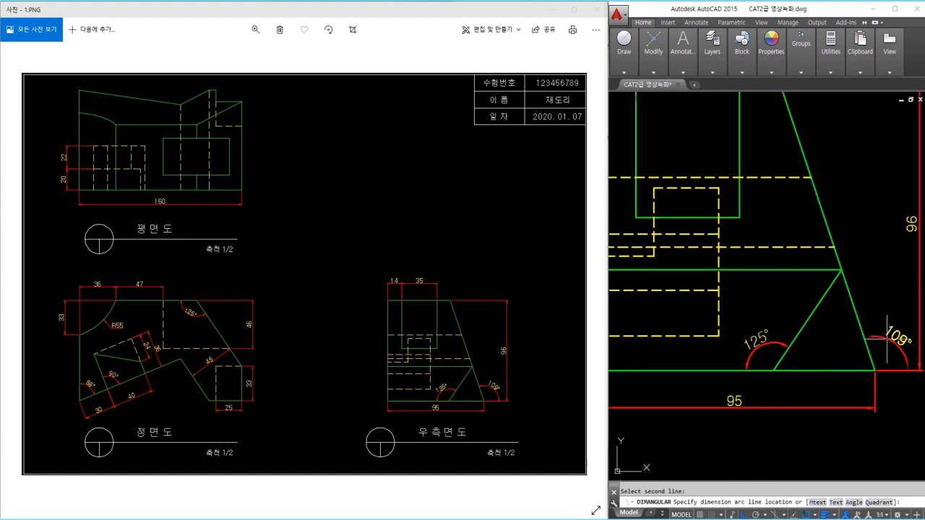
left_click(888, 340)
Step: Zoom to a window framing the dimensioned top, front and right side views together
scroll(852, 334, "down", 6)
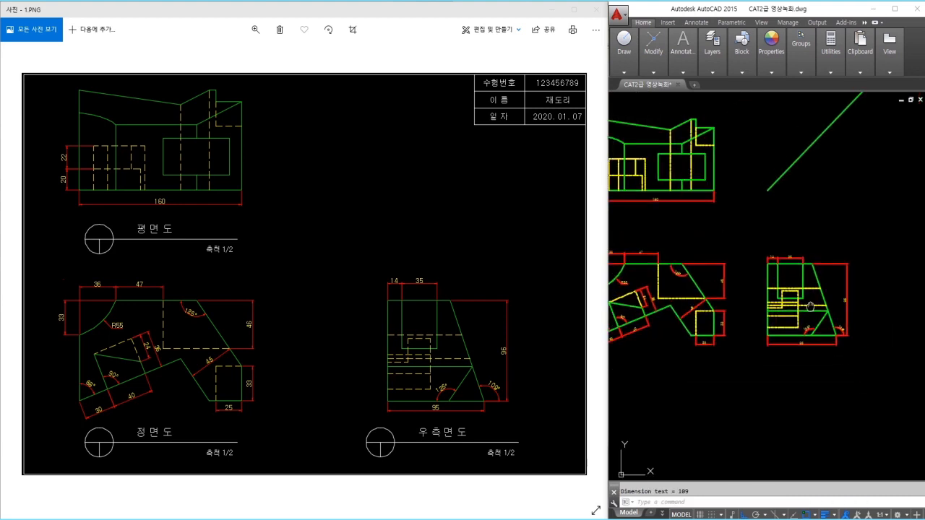
type("z")
key("space")
left_click(623, 151)
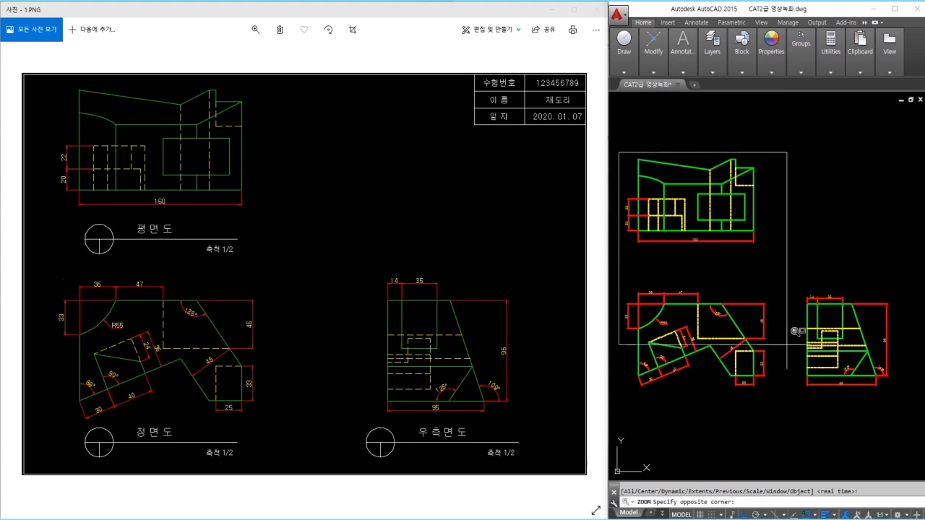
left_click(904, 383)
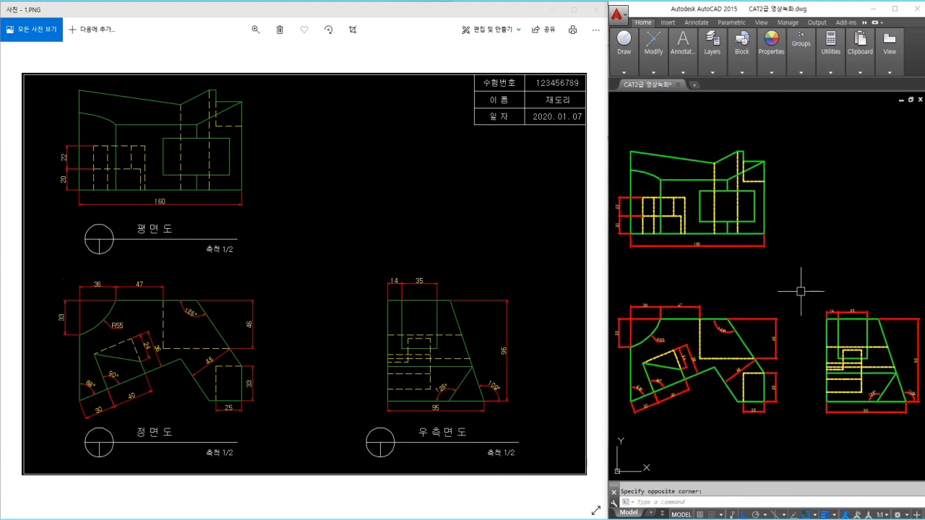